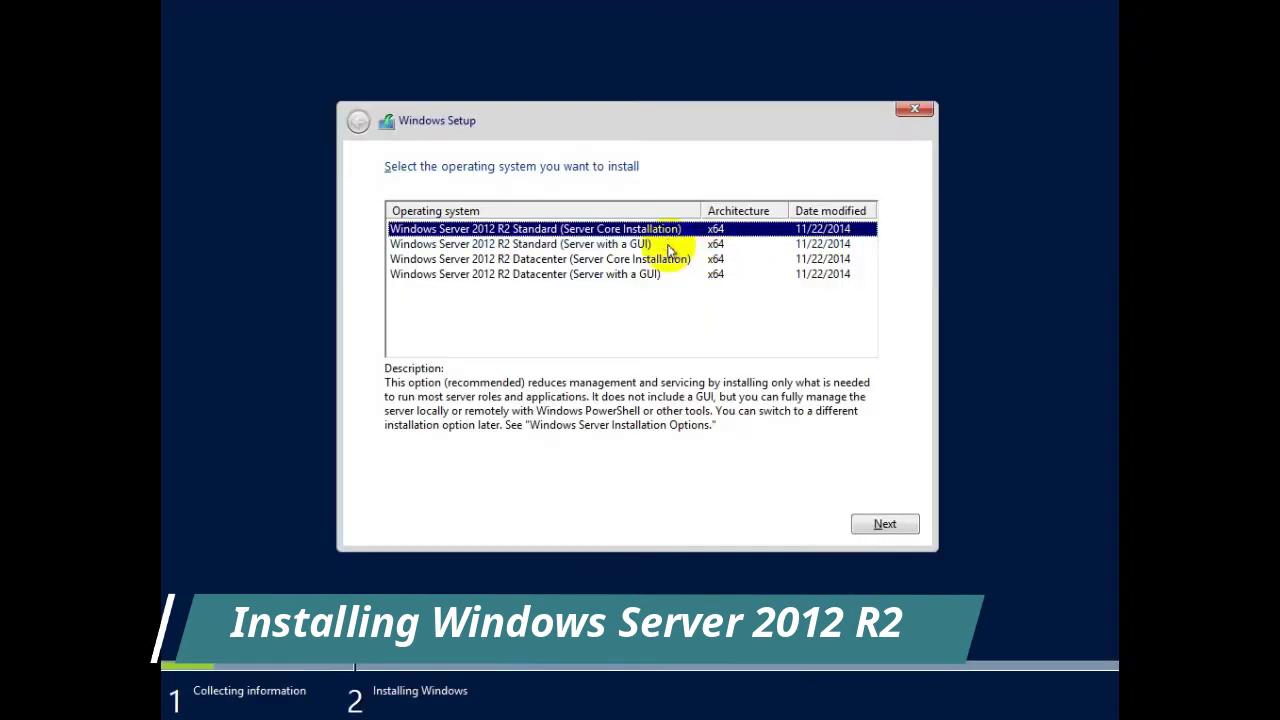
Step: Custom-install Windows Server 2012 R2 Standard (Server with a GUI) onto Drive 0's unallocated space
left_click(714, 245)
left_click(884, 525)
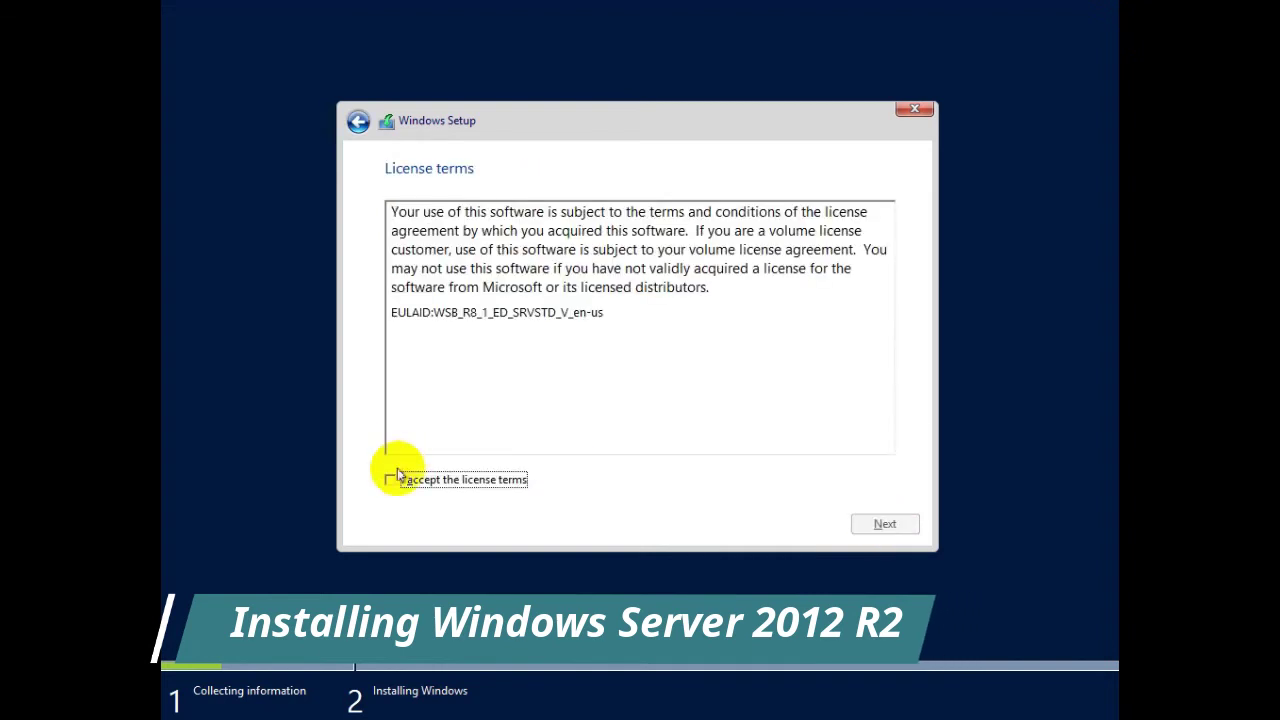
left_click(392, 479)
left_click(866, 521)
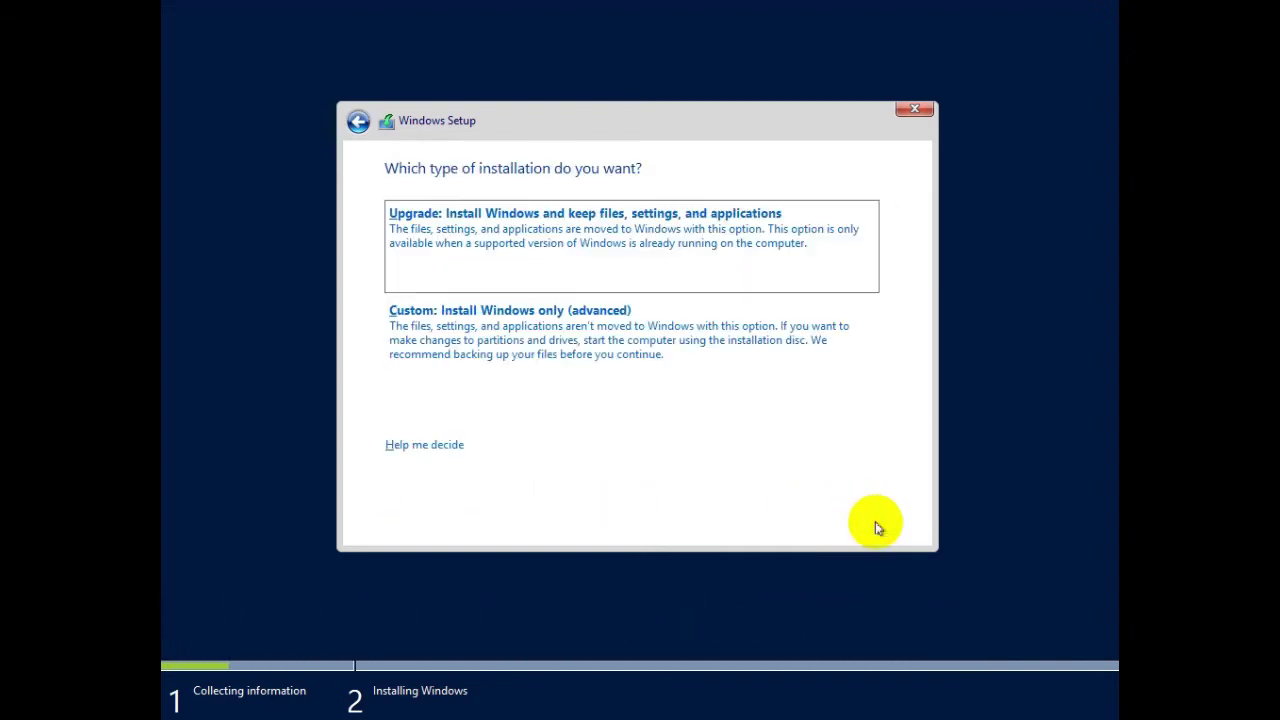
left_click(480, 365)
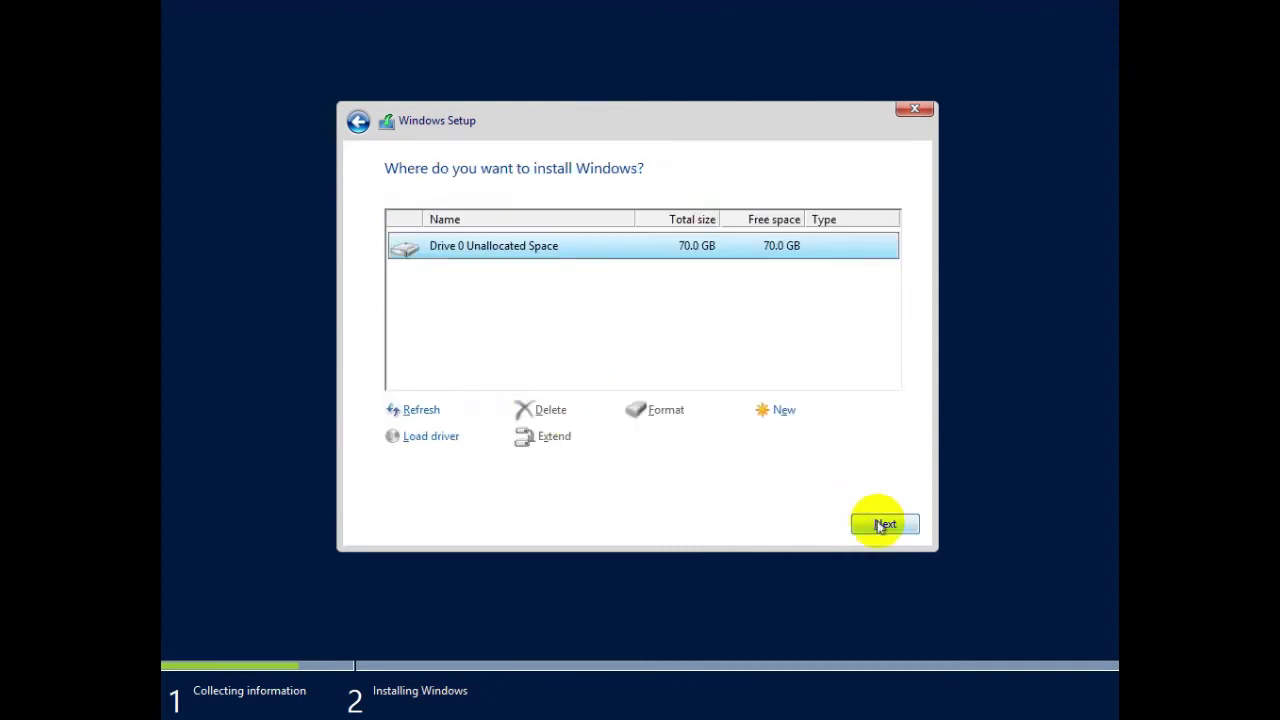
left_click(880, 523)
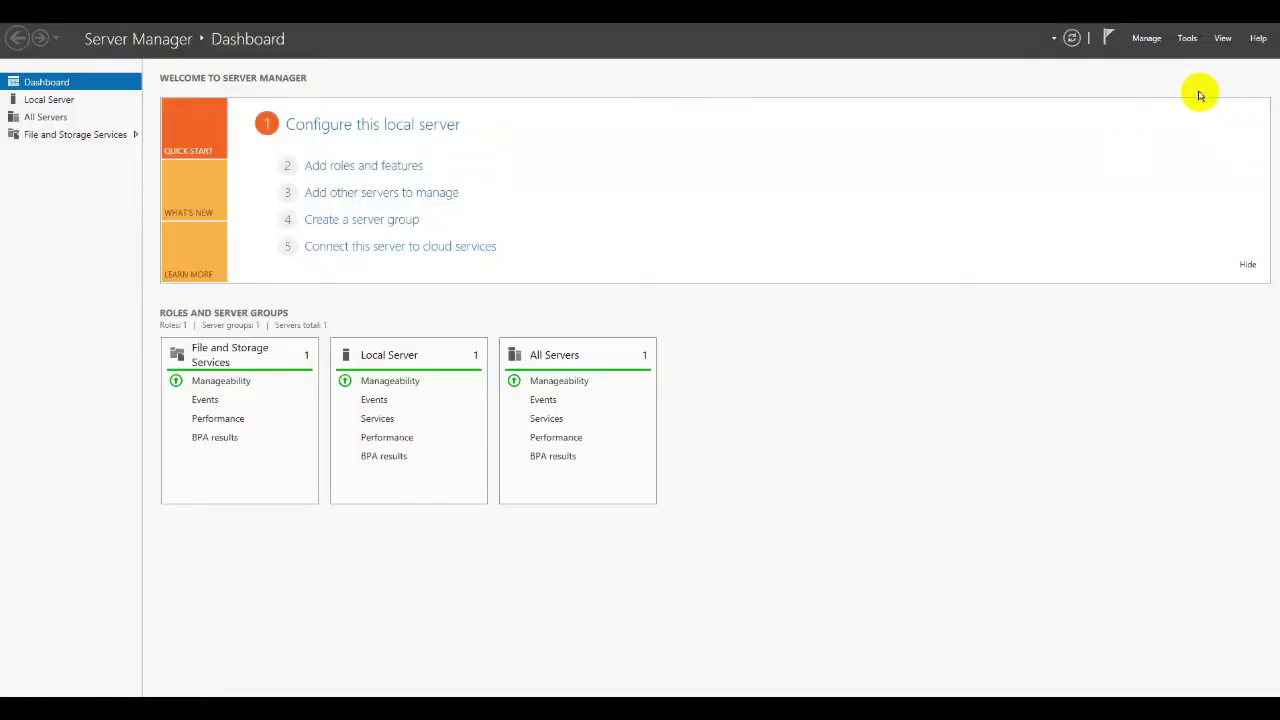
left_click(1147, 40)
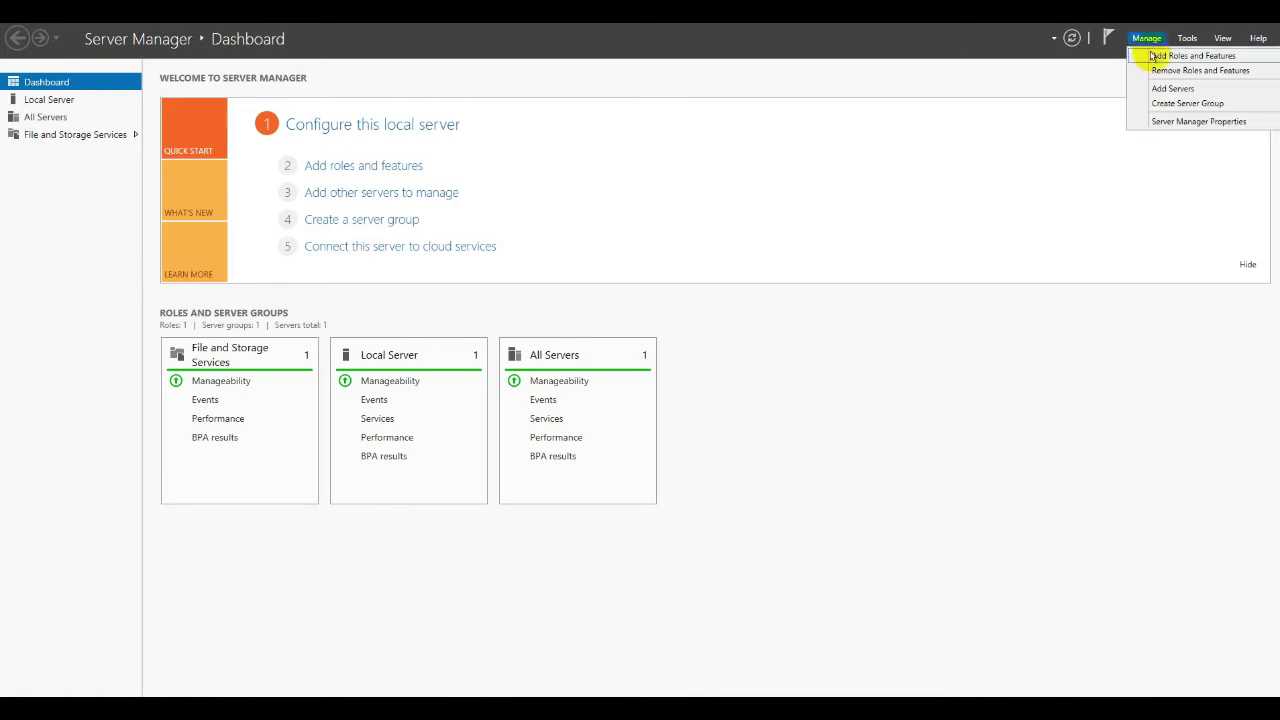
Step: Install the DHCP Server role and its required management features on this server
left_click(1152, 57)
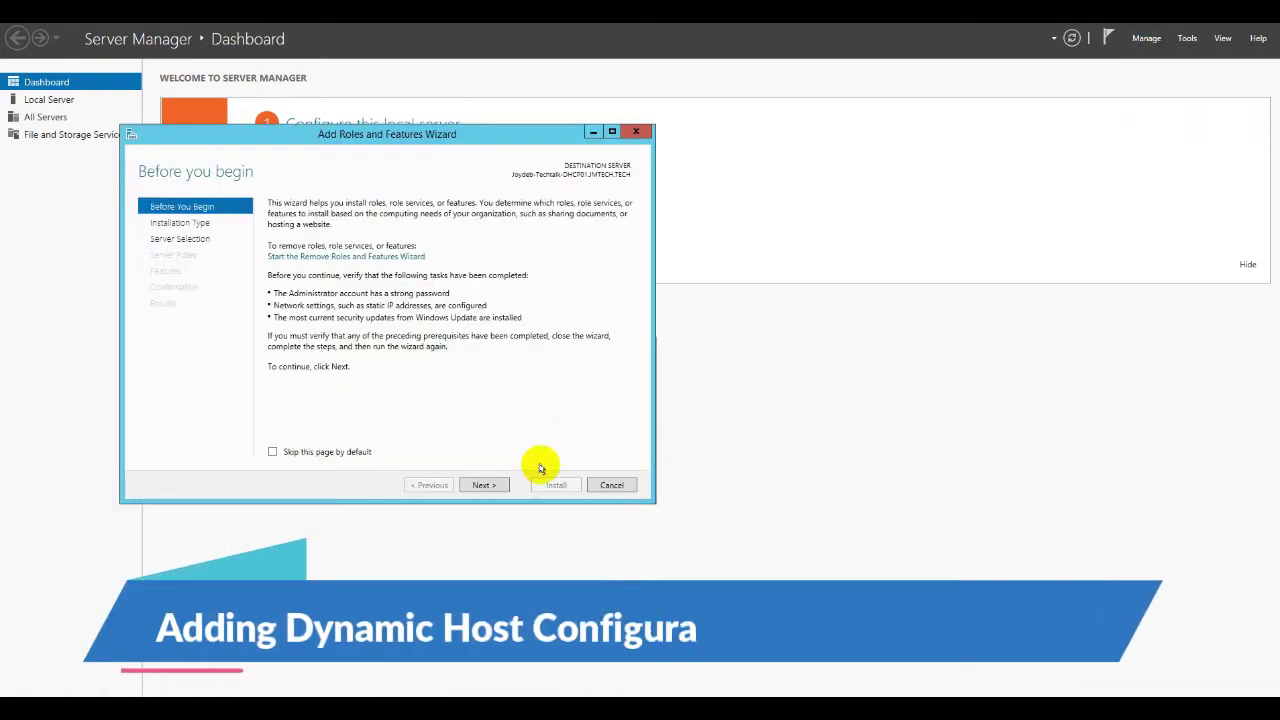
left_click(481, 486)
left_click(481, 486)
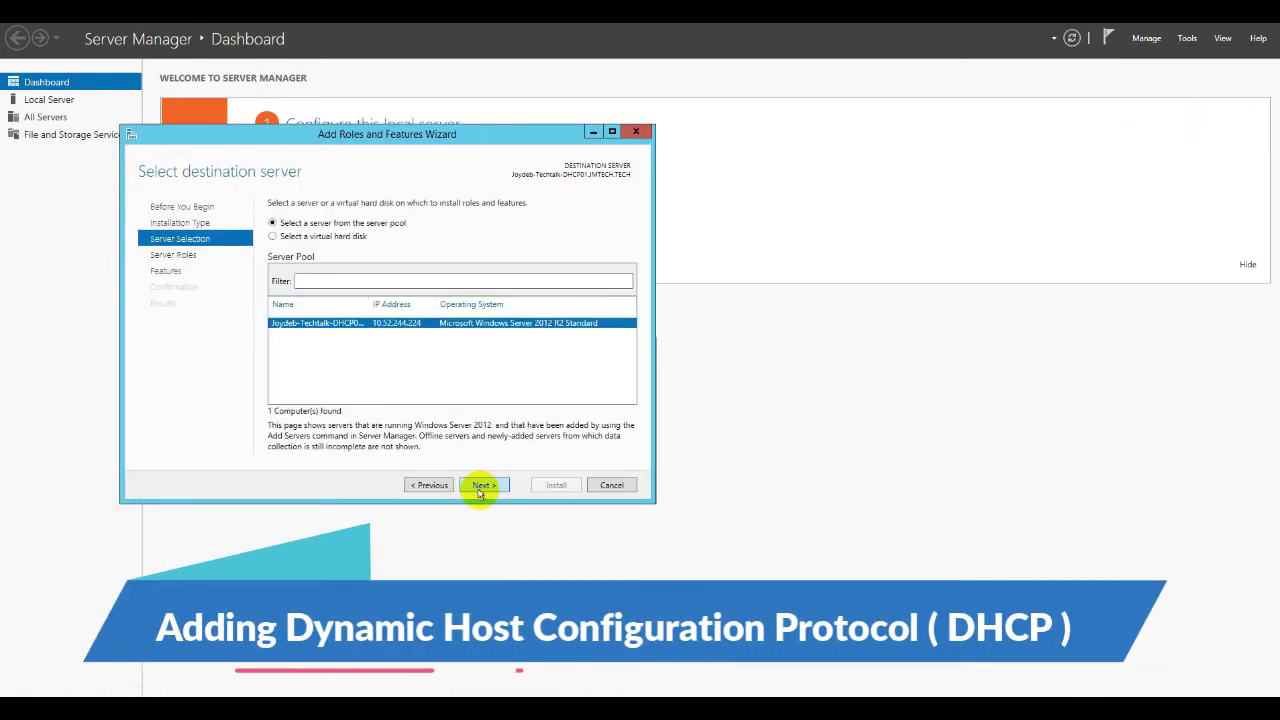
left_click(481, 486)
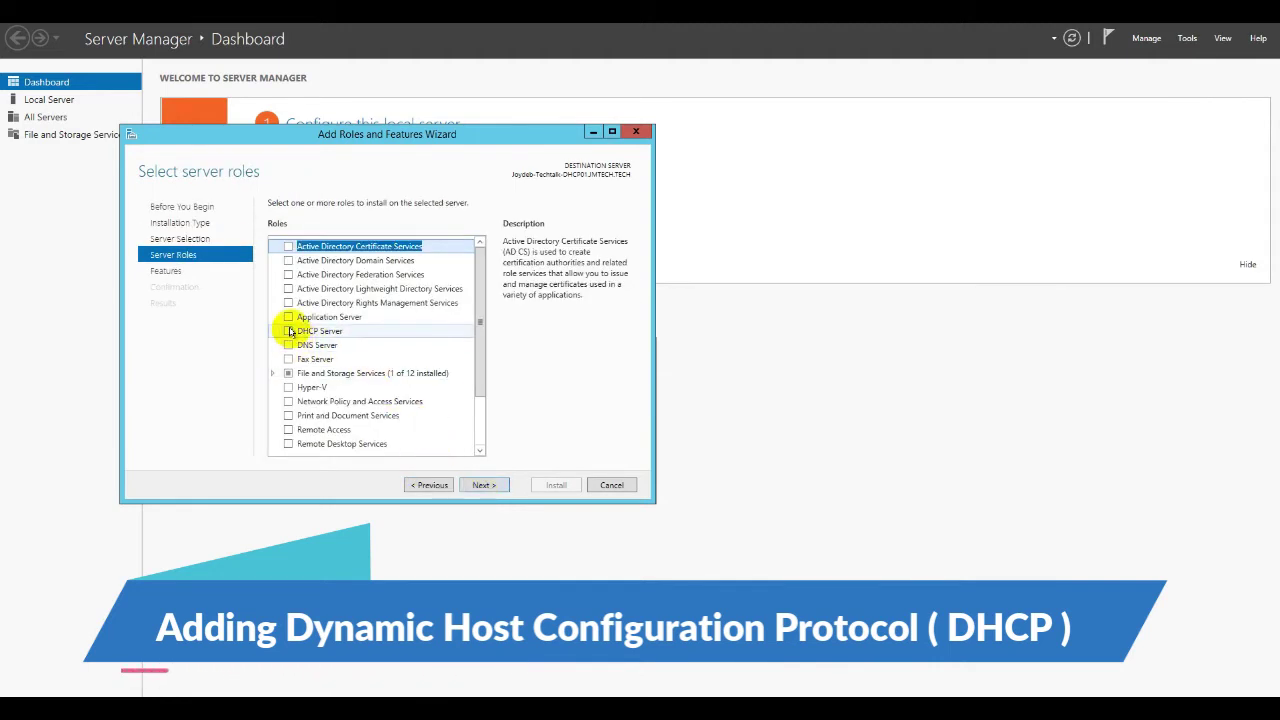
left_click(288, 331)
left_click(426, 424)
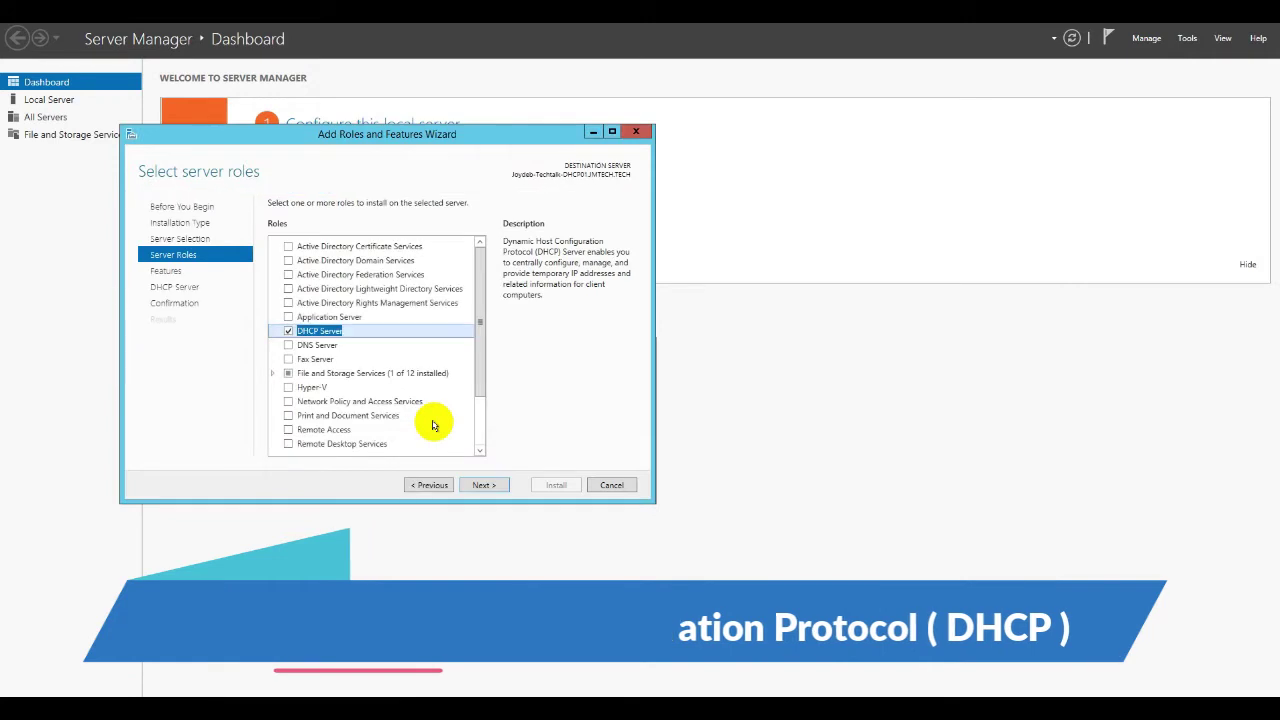
left_click(484, 484)
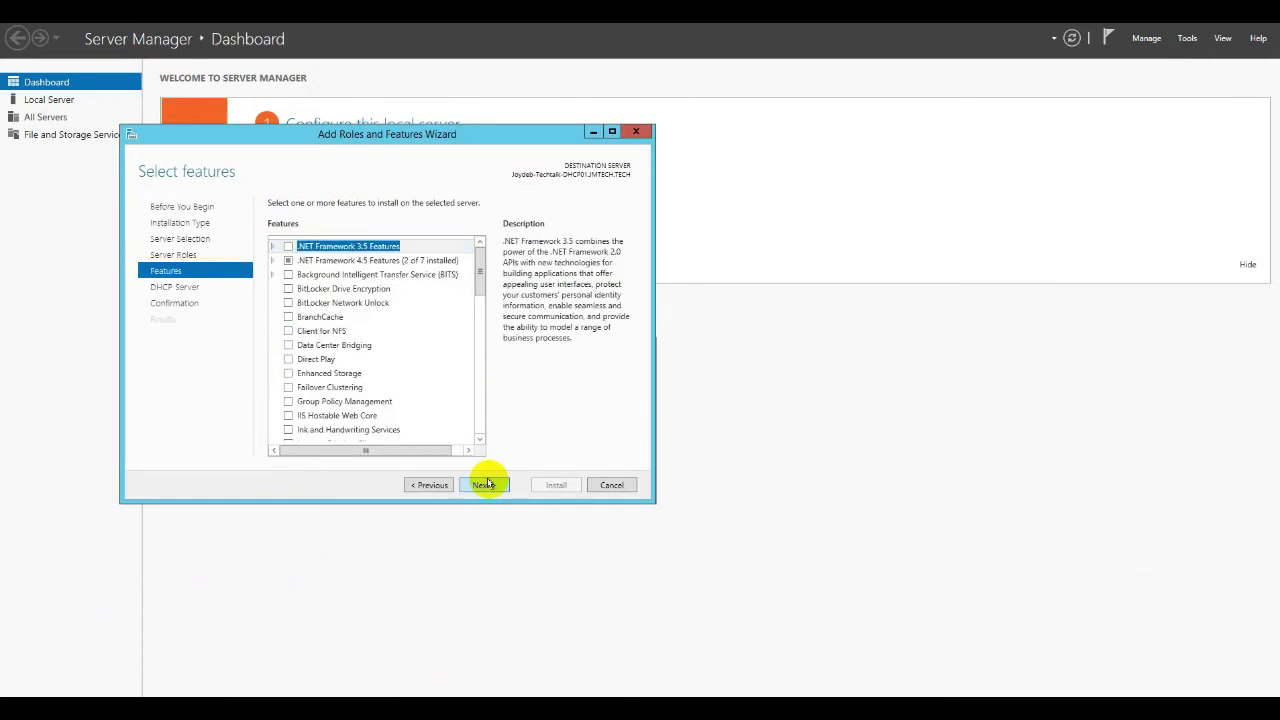
left_click(484, 484)
left_click(484, 484)
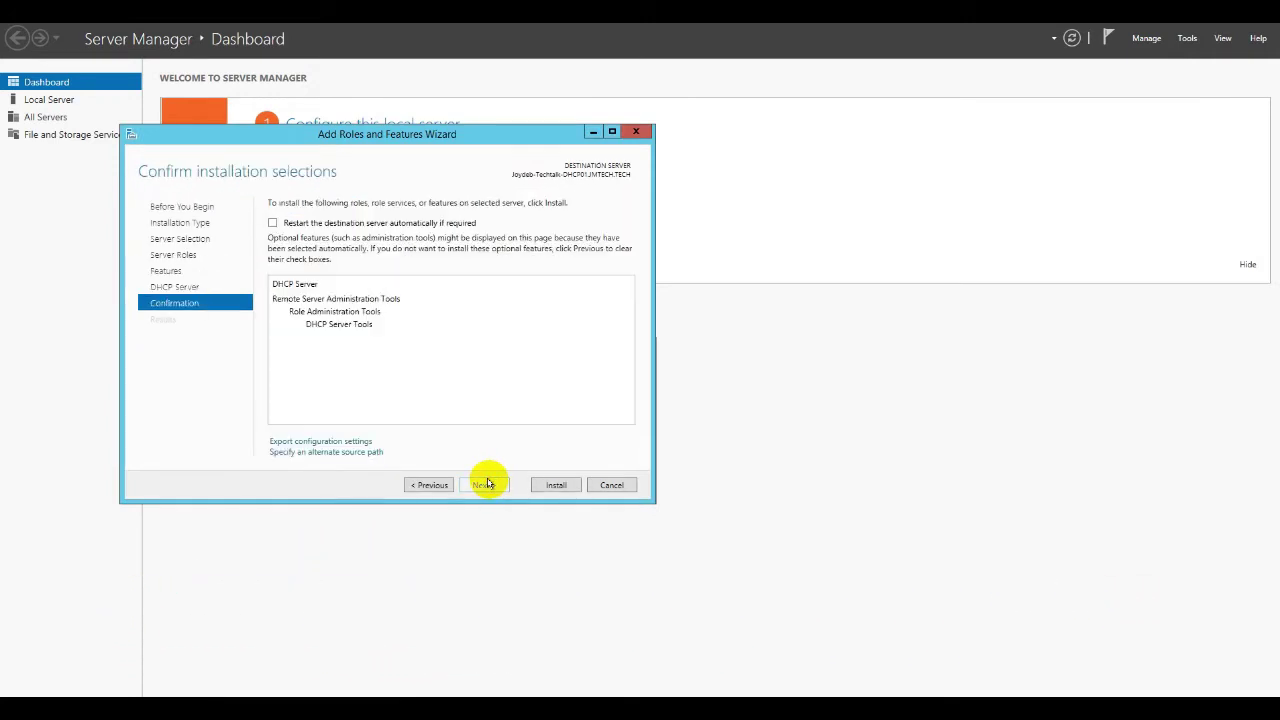
left_click(553, 485)
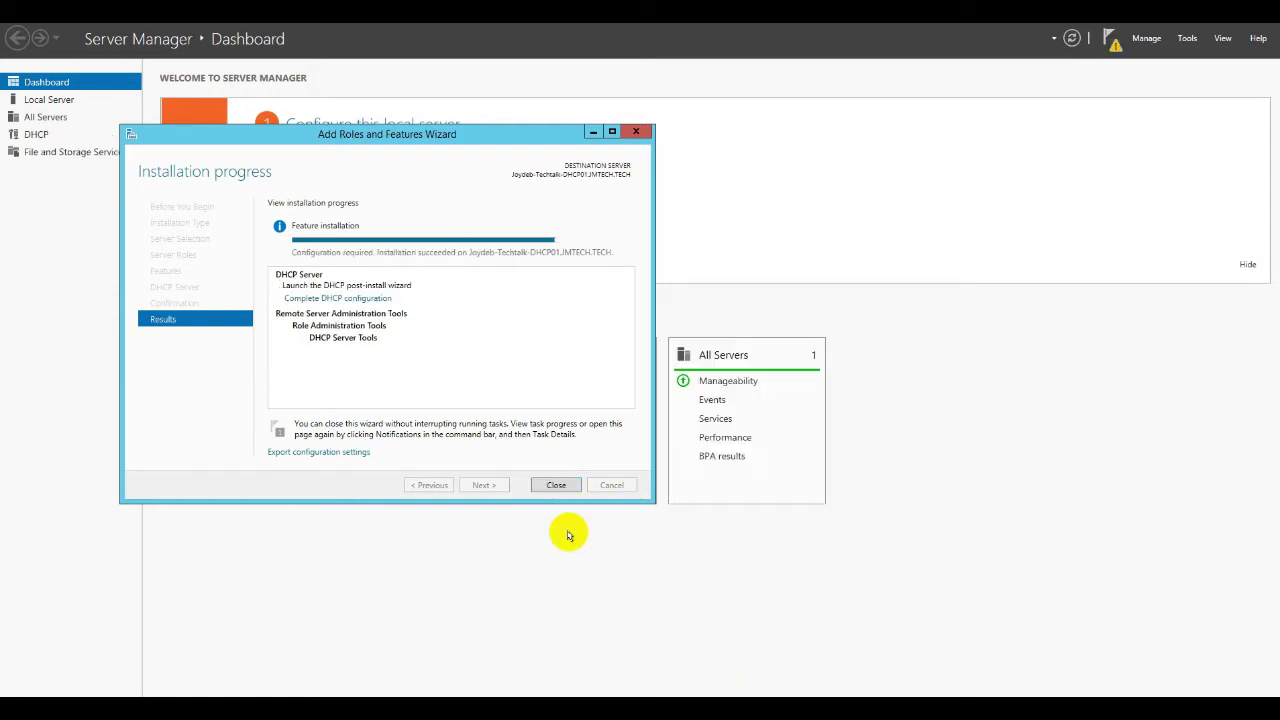
Step: Complete the DHCP post-install configuration, creating the security groups and authorizing the server
left_click(545, 485)
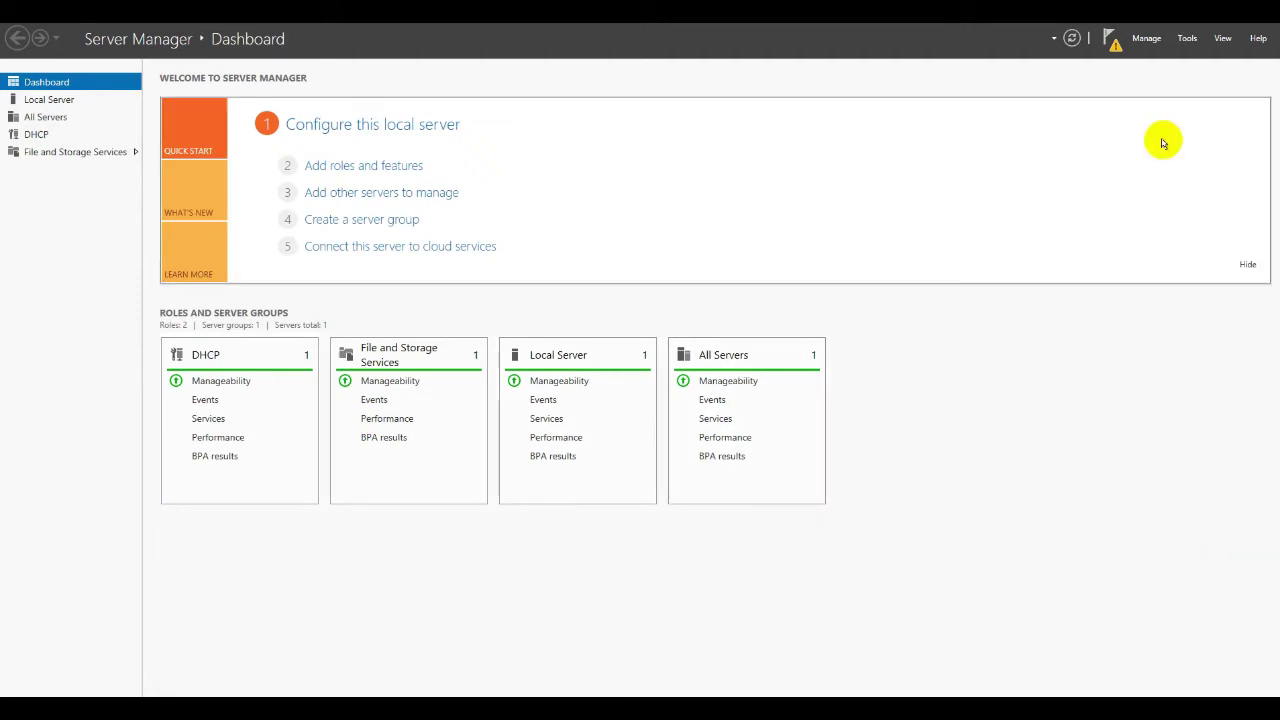
left_click(1111, 38)
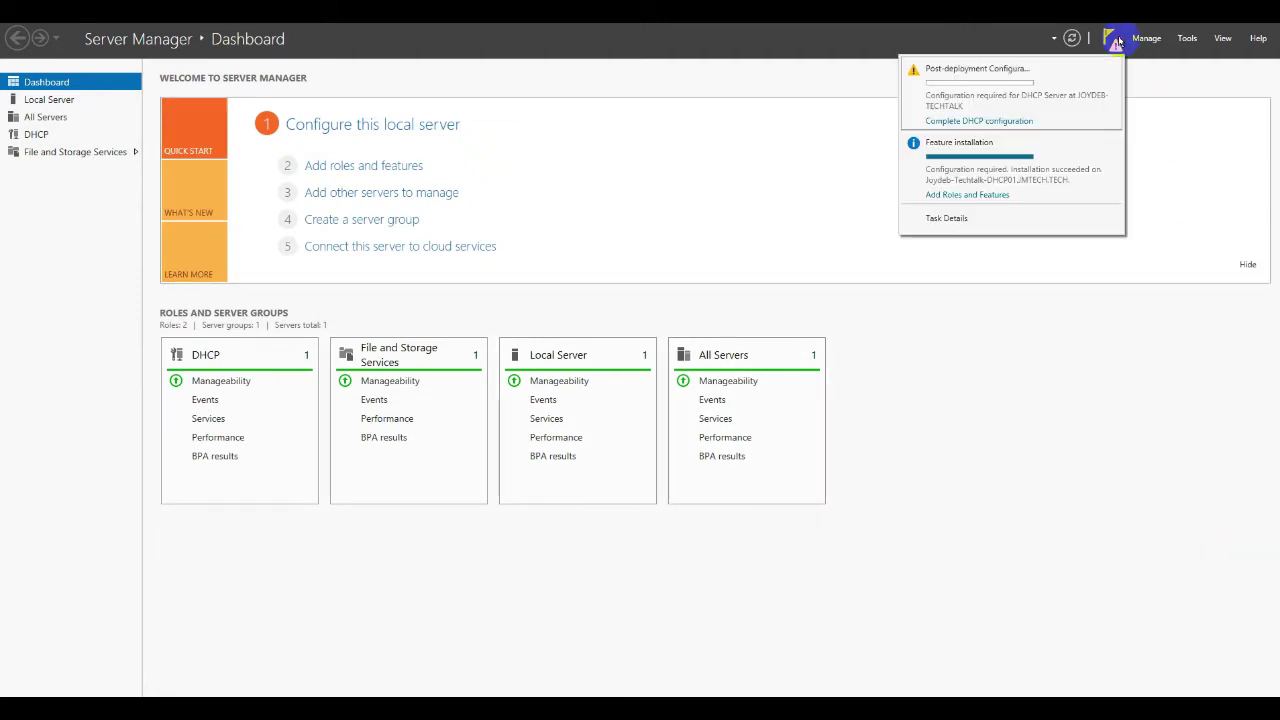
left_click(1015, 119)
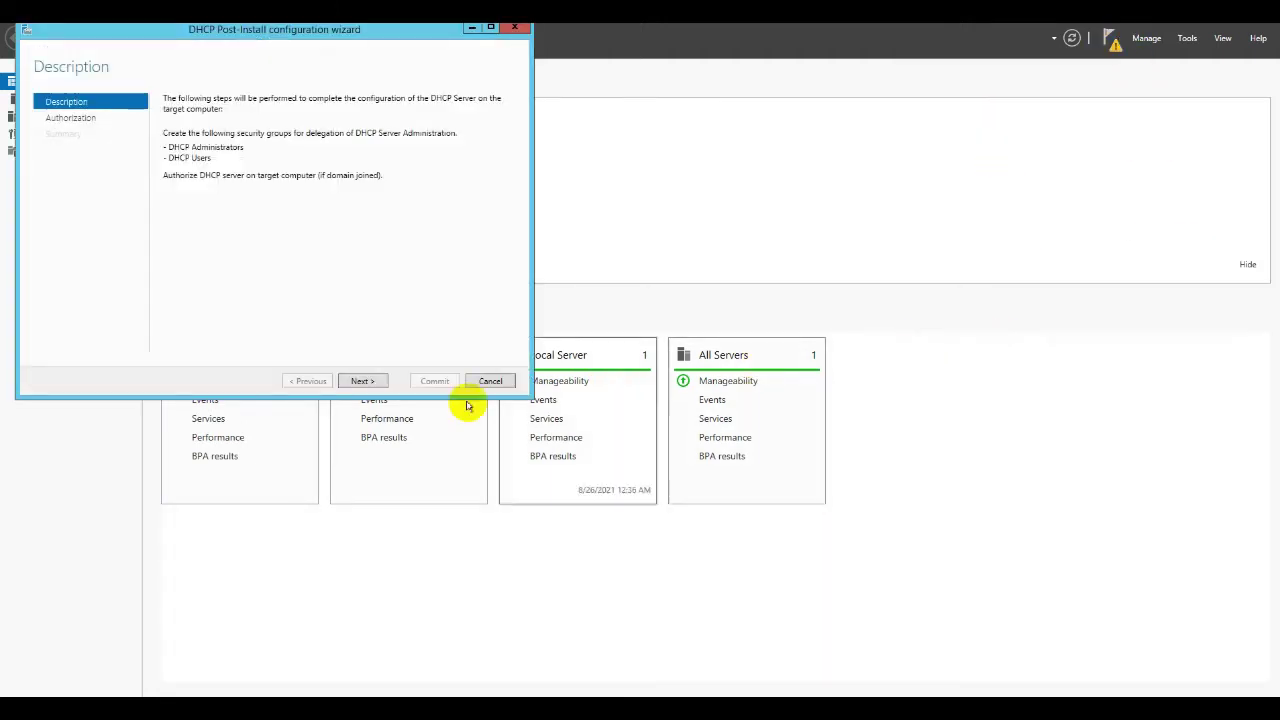
left_click(359, 381)
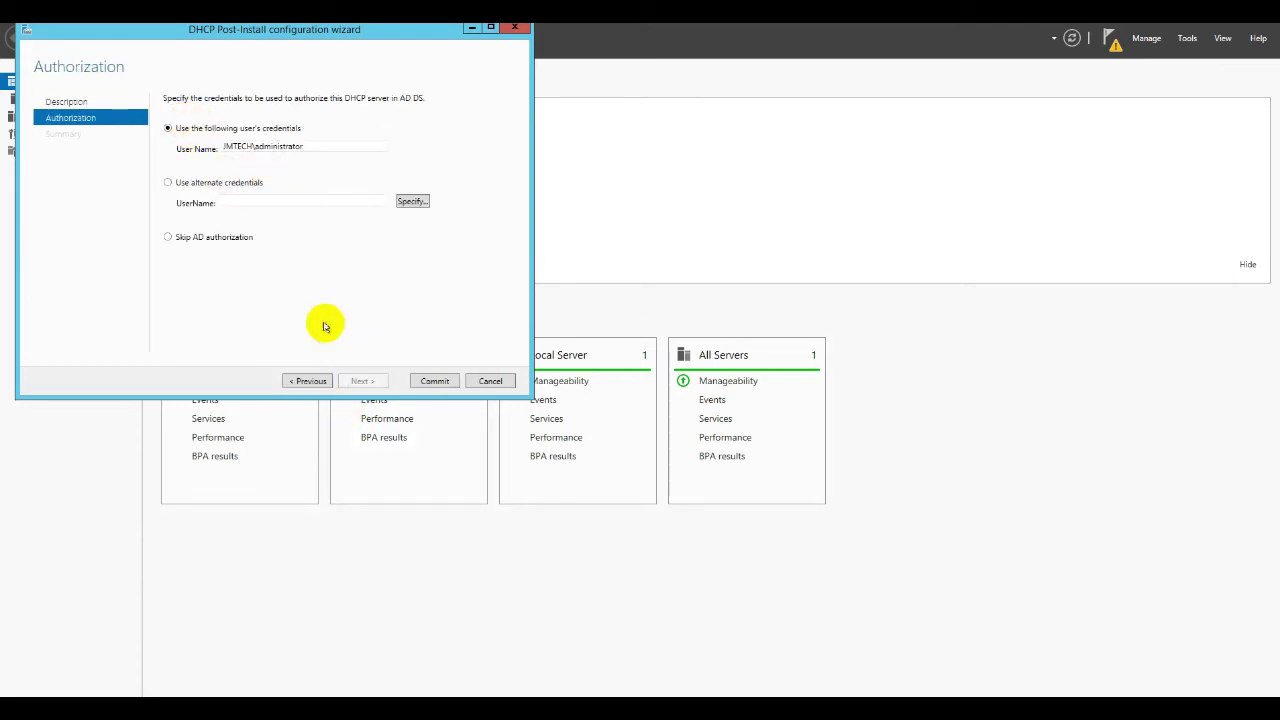
left_click(432, 381)
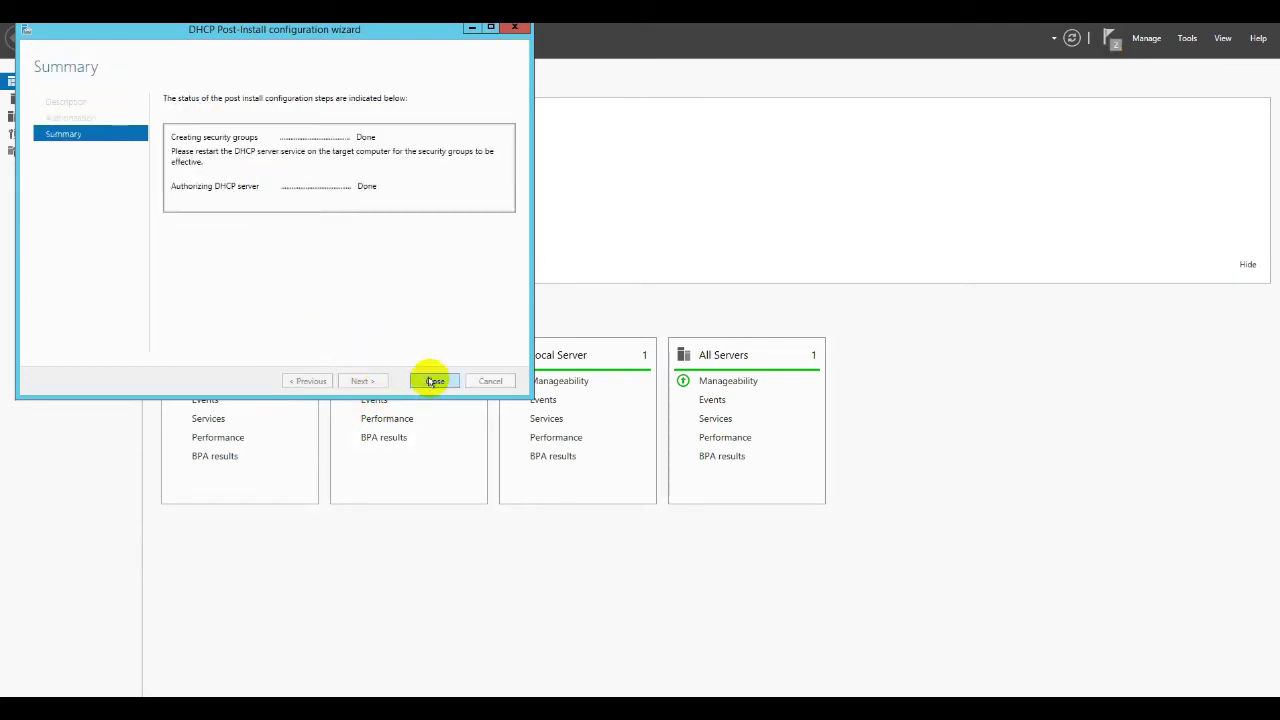
left_click(432, 381)
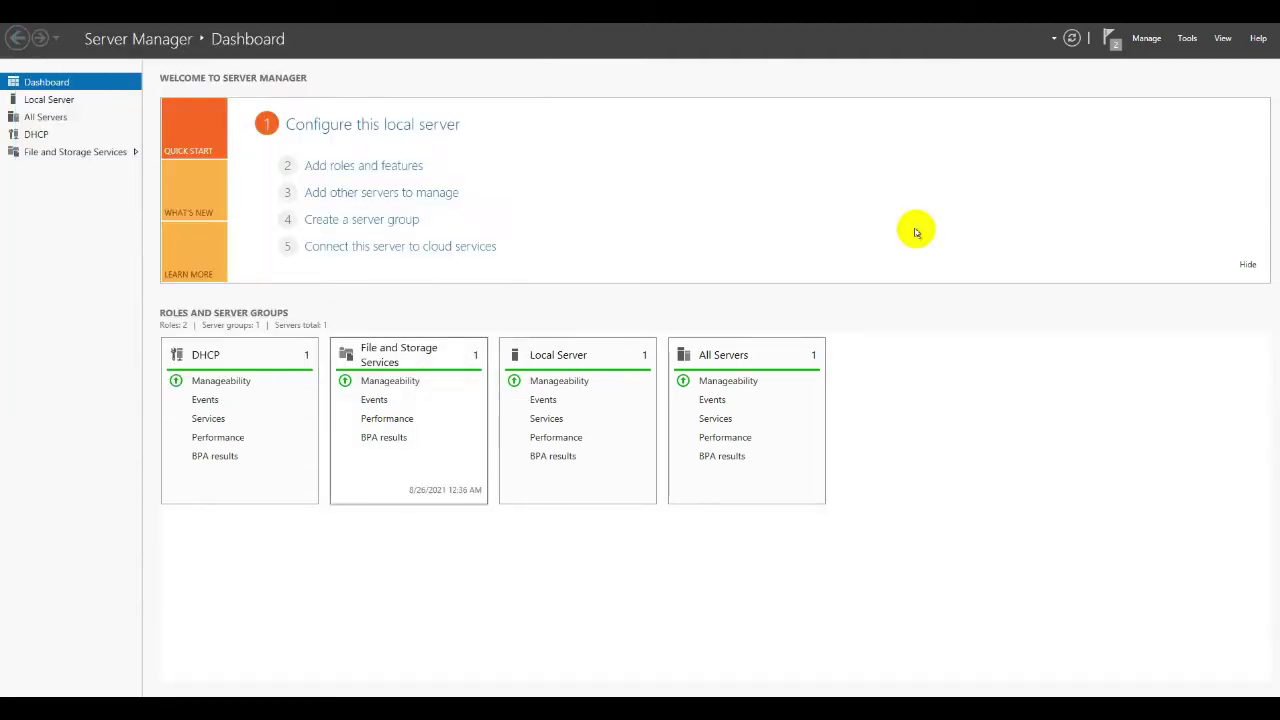
Step: Dismiss the feature installation and post-deployment notifications
left_click(1112, 44)
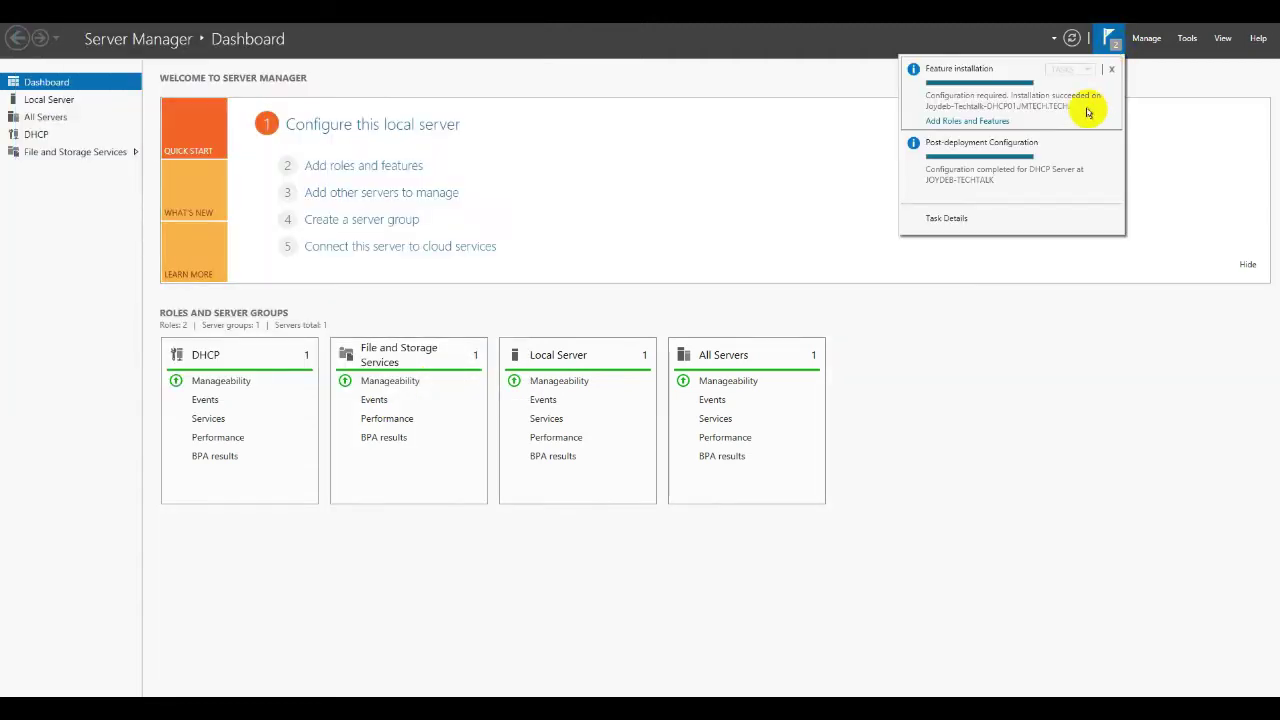
left_click(1111, 69)
left_click(1111, 69)
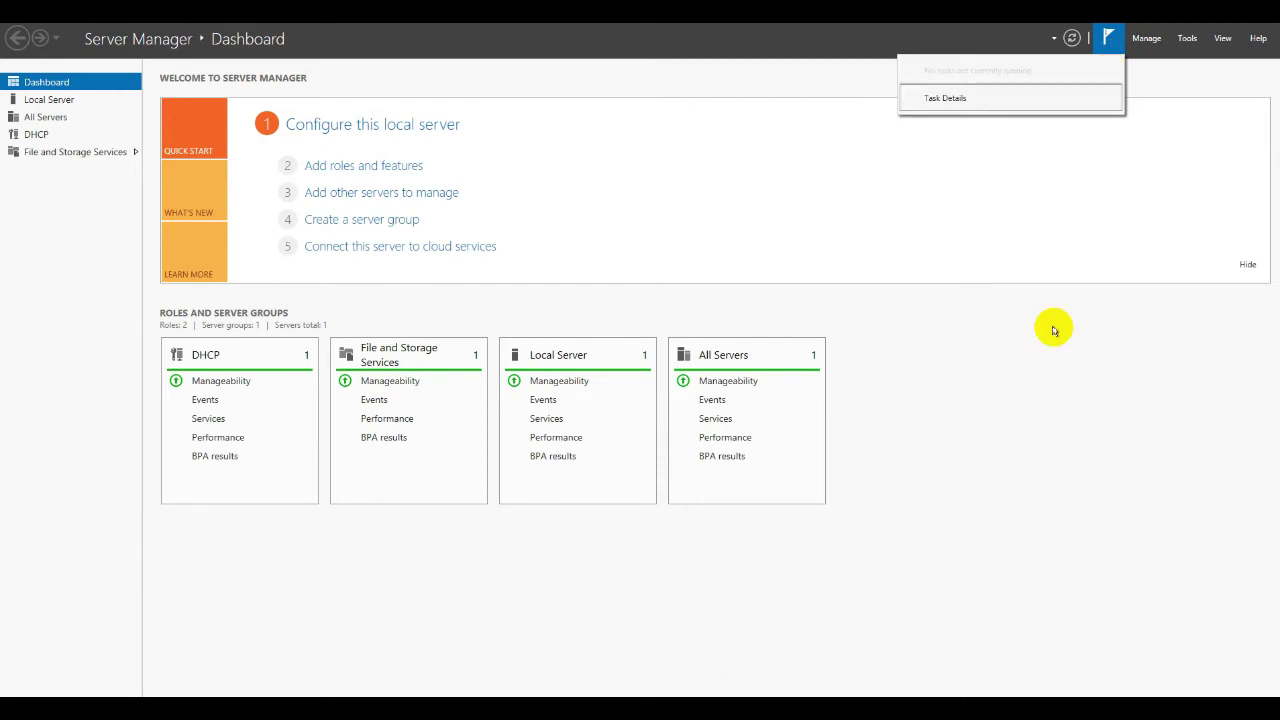
Step: Show Server Manager's Tools menu of administrative tools
left_click(1187, 39)
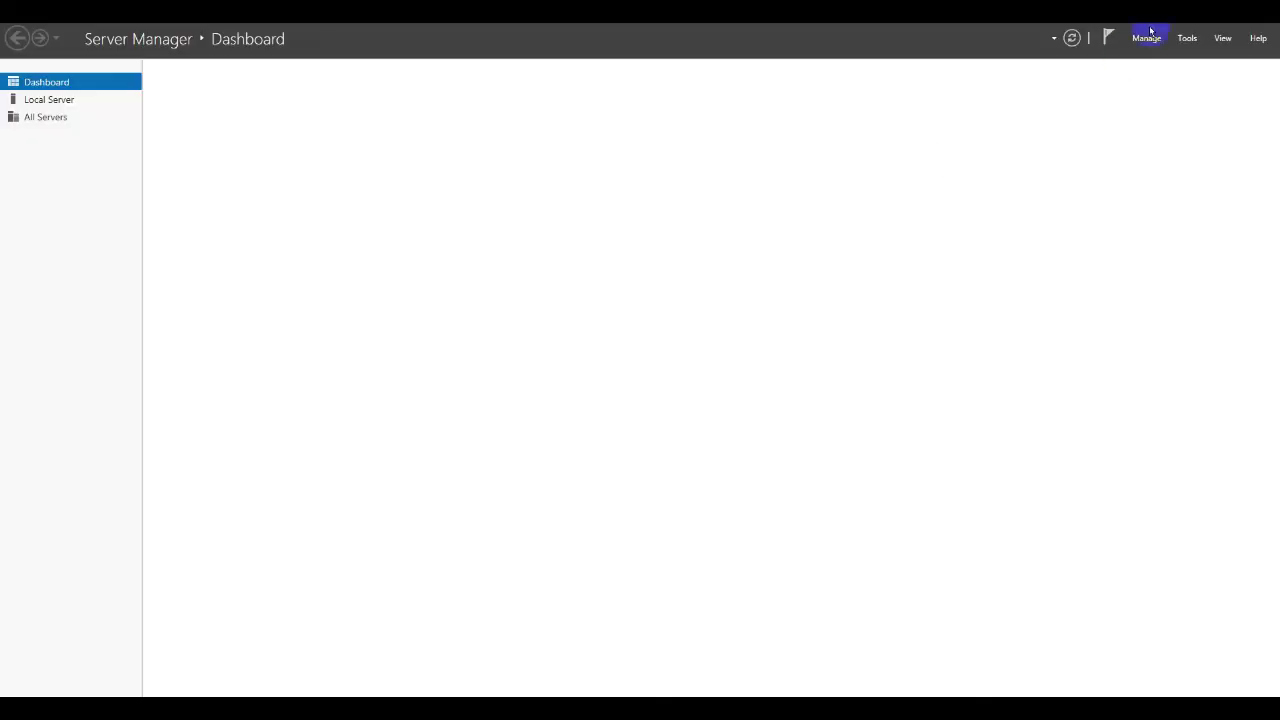
Step: Launch the DHCP console maximized and expand the server node and its IPv4 branch
left_click(1187, 38)
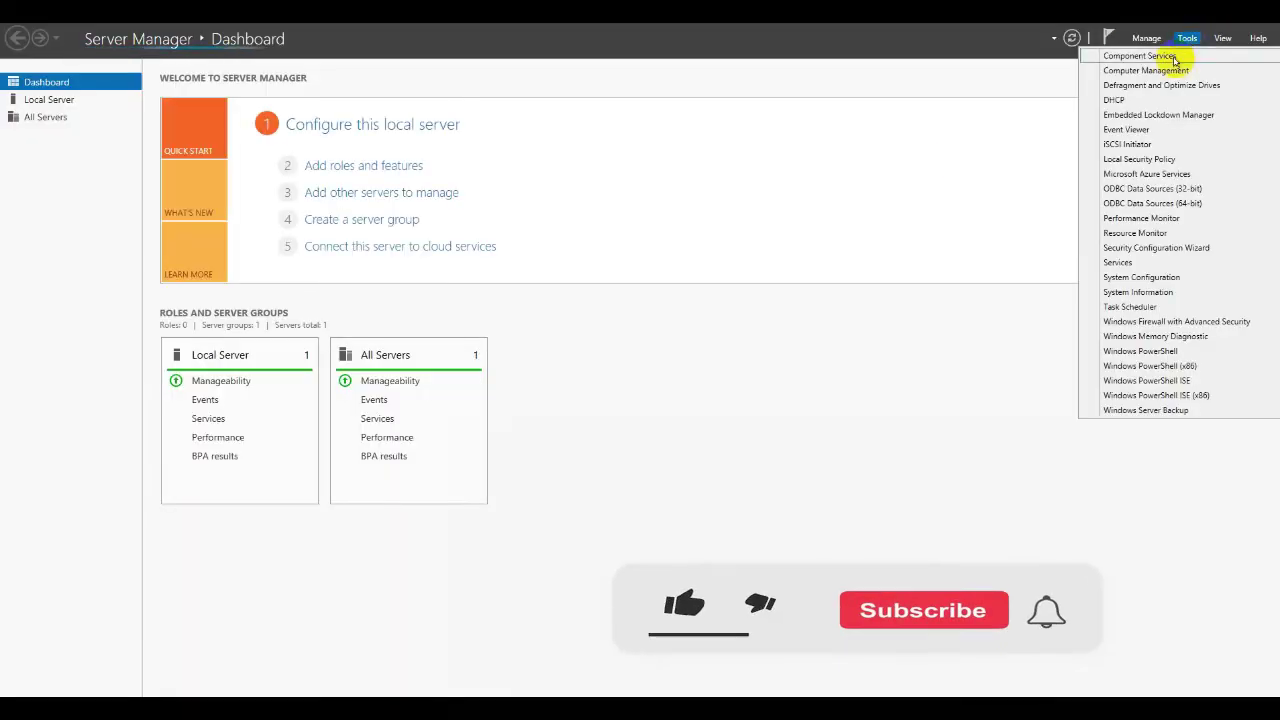
left_click(1135, 100)
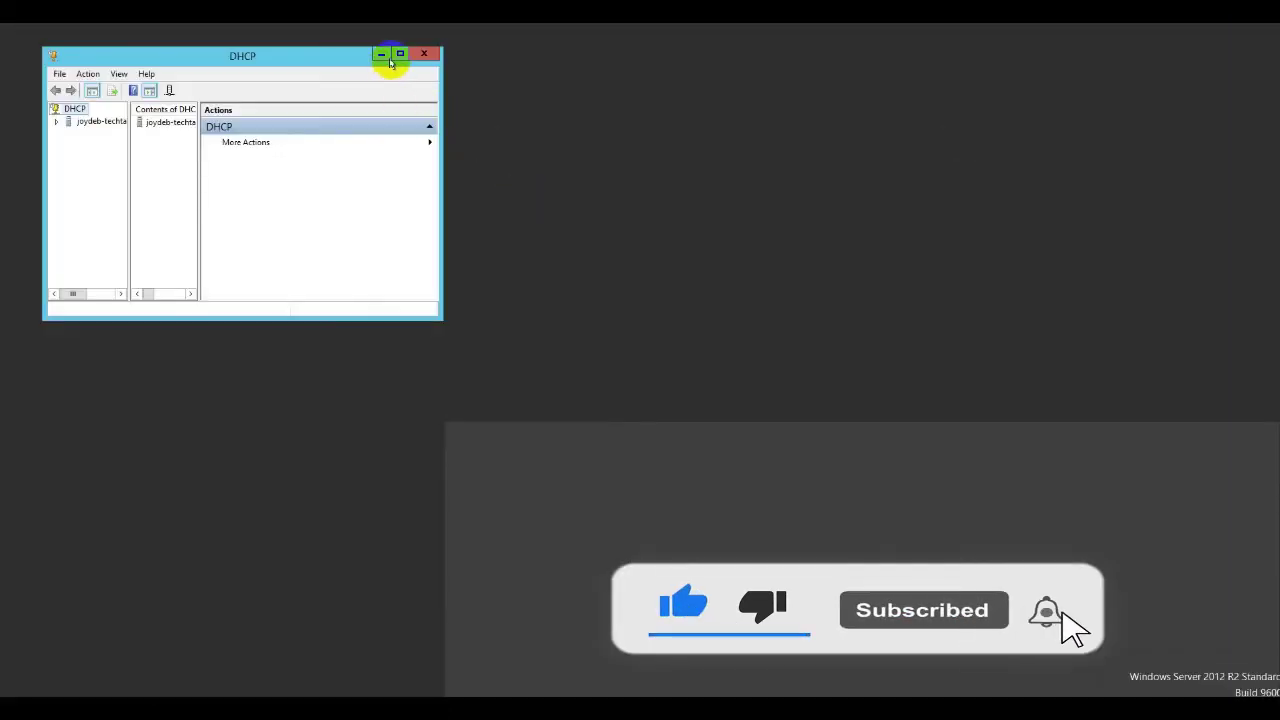
left_click(396, 54)
double_click(51, 73)
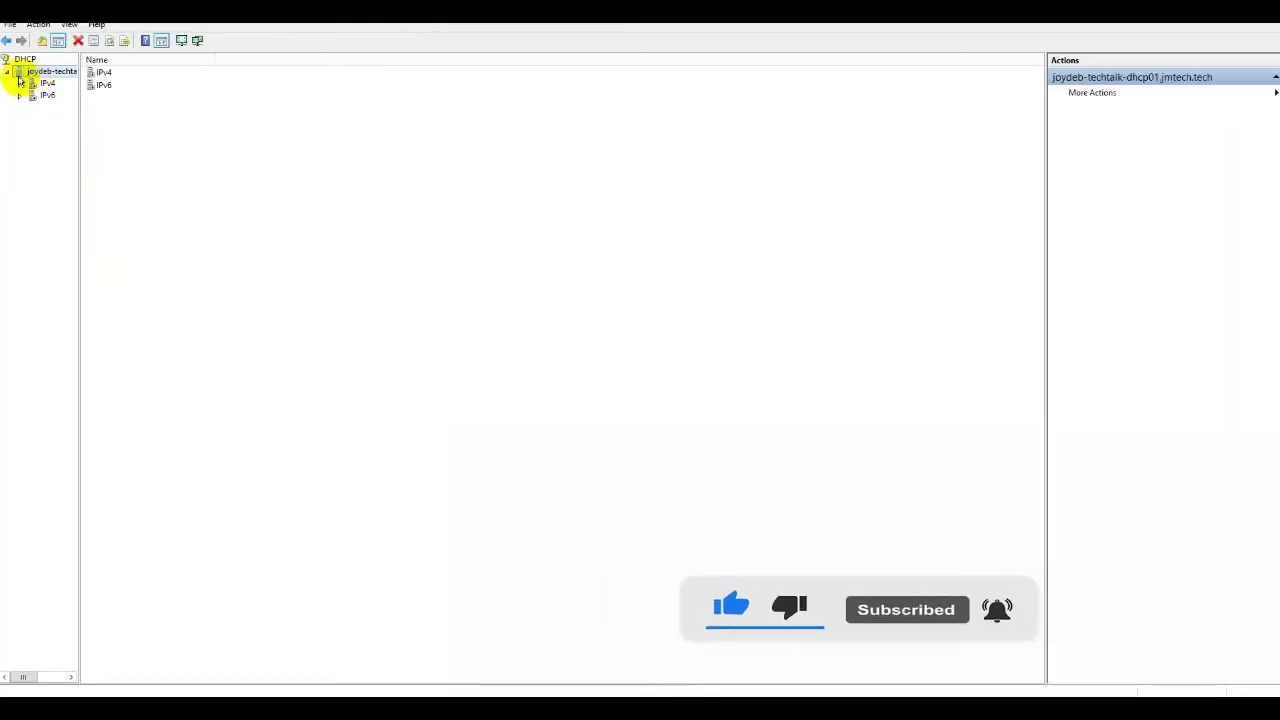
double_click(33, 84)
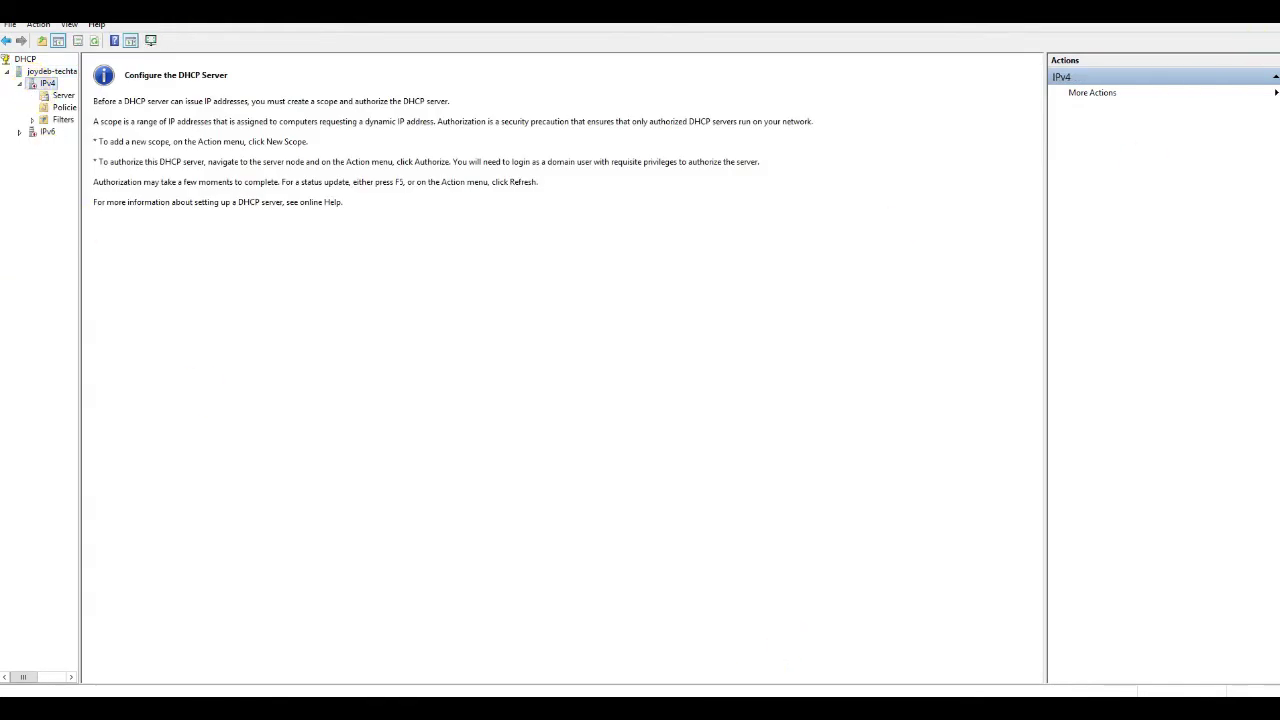
Step: Browse IPv4 Server Options, Filters and the empty Policies list, widening the tree pane
left_click(51, 72)
double_click(47, 84)
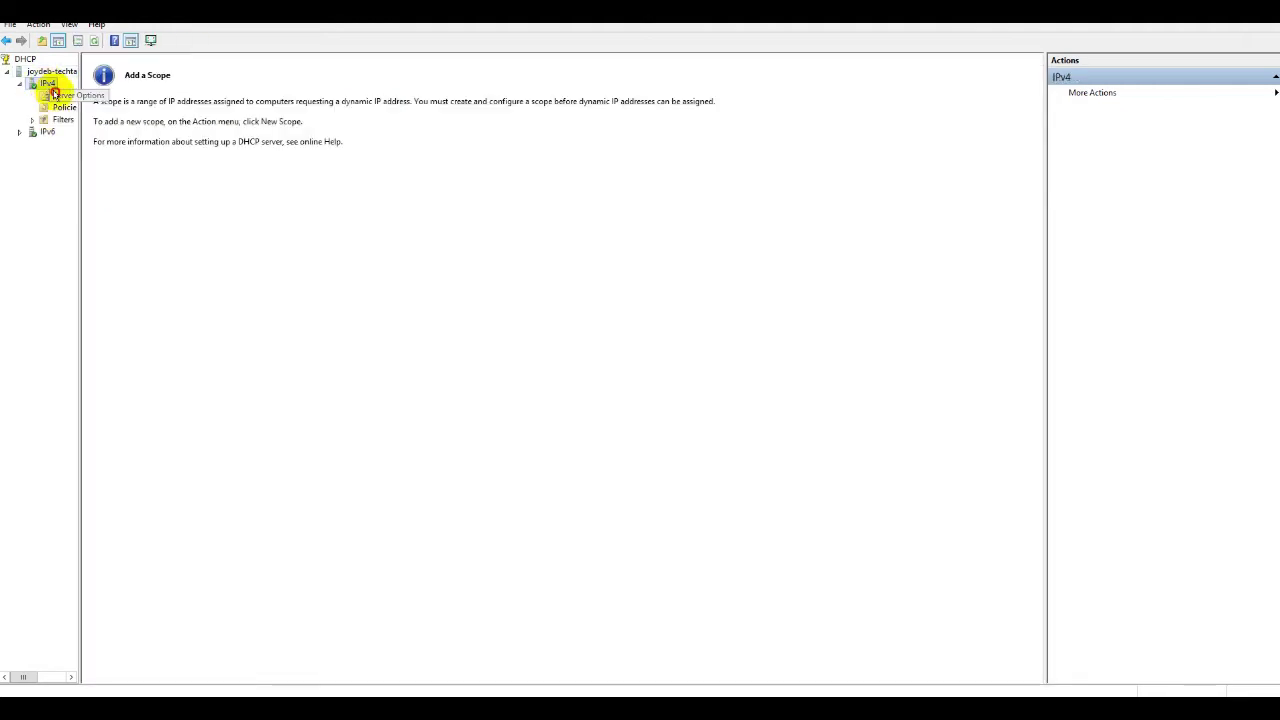
left_click(55, 95)
left_click(47, 84)
left_click(57, 96)
double_click(63, 119)
left_click(69, 144)
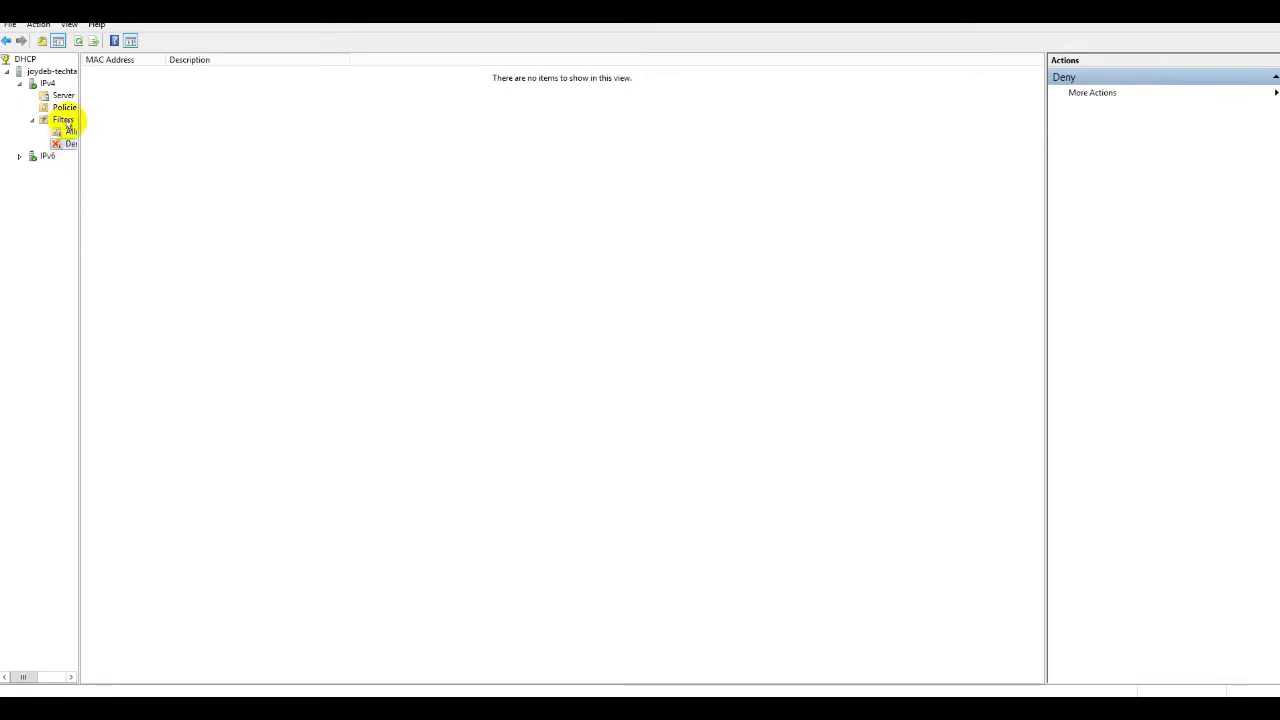
left_click(64, 107)
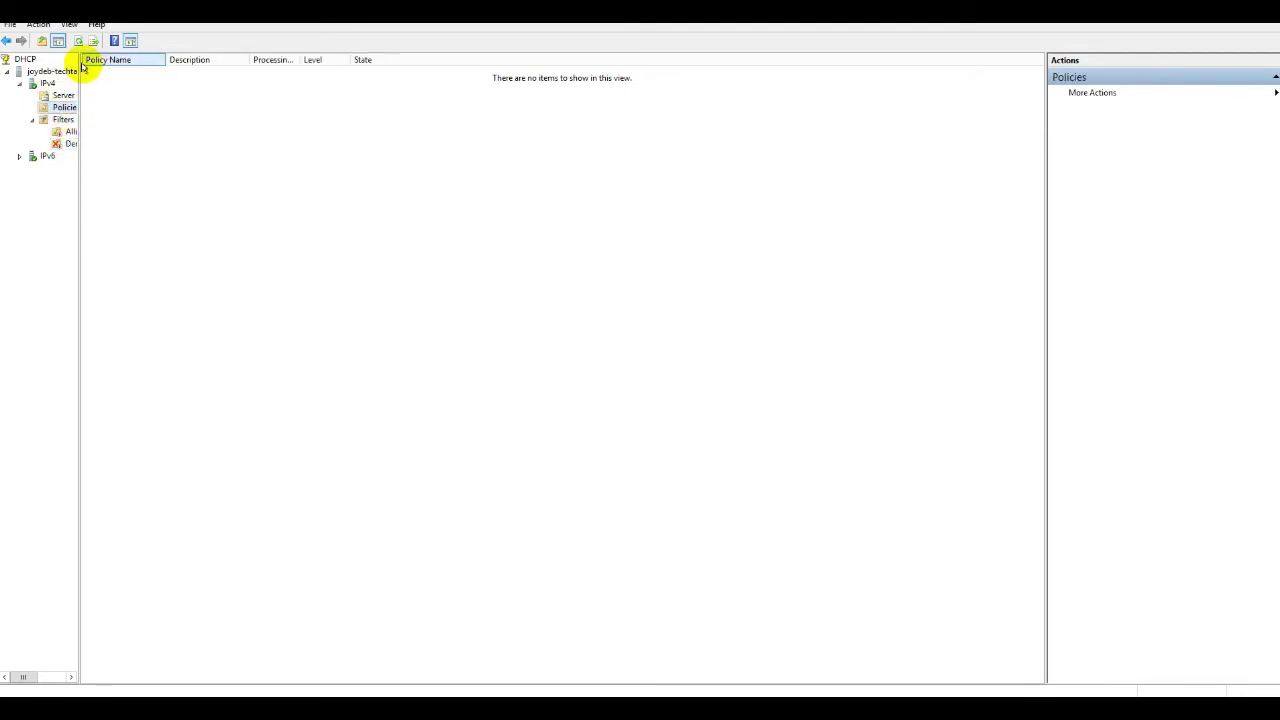
left_click_drag(81, 62, 165, 72)
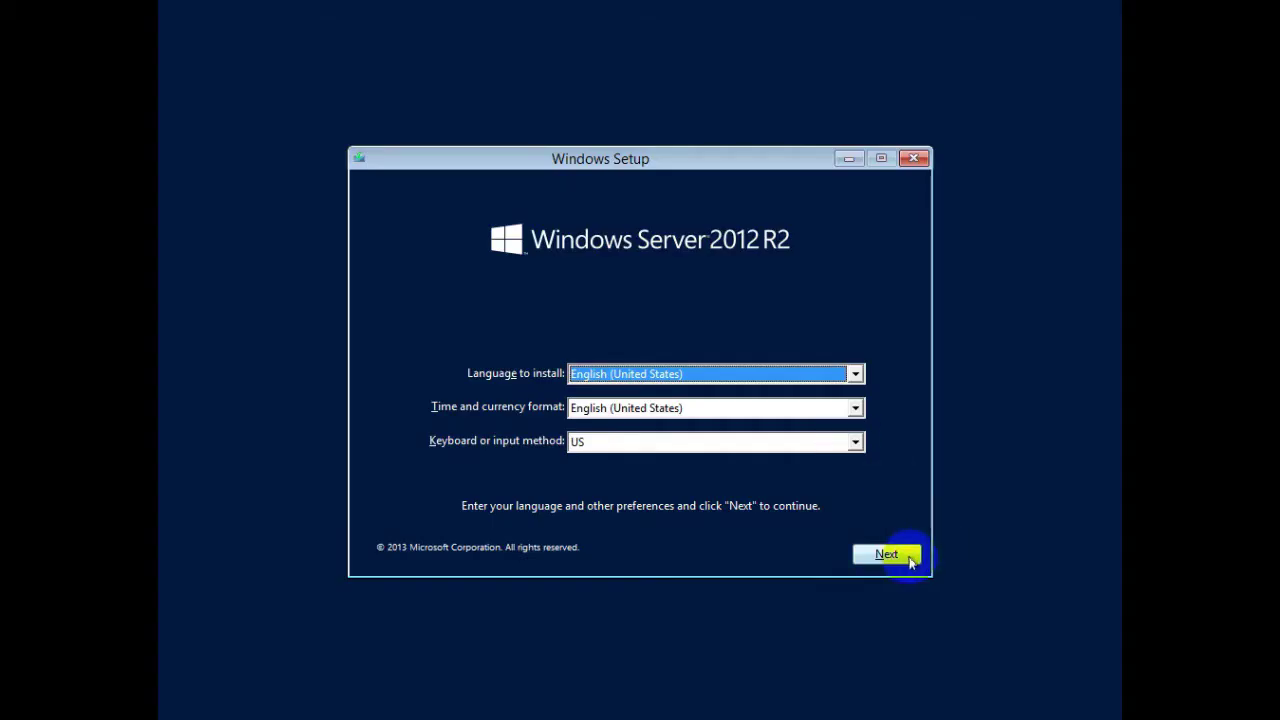
Step: Custom-install Windows Server 2012 R2 Standard (Server with a GUI) using the default English language settings
left_click(900, 558)
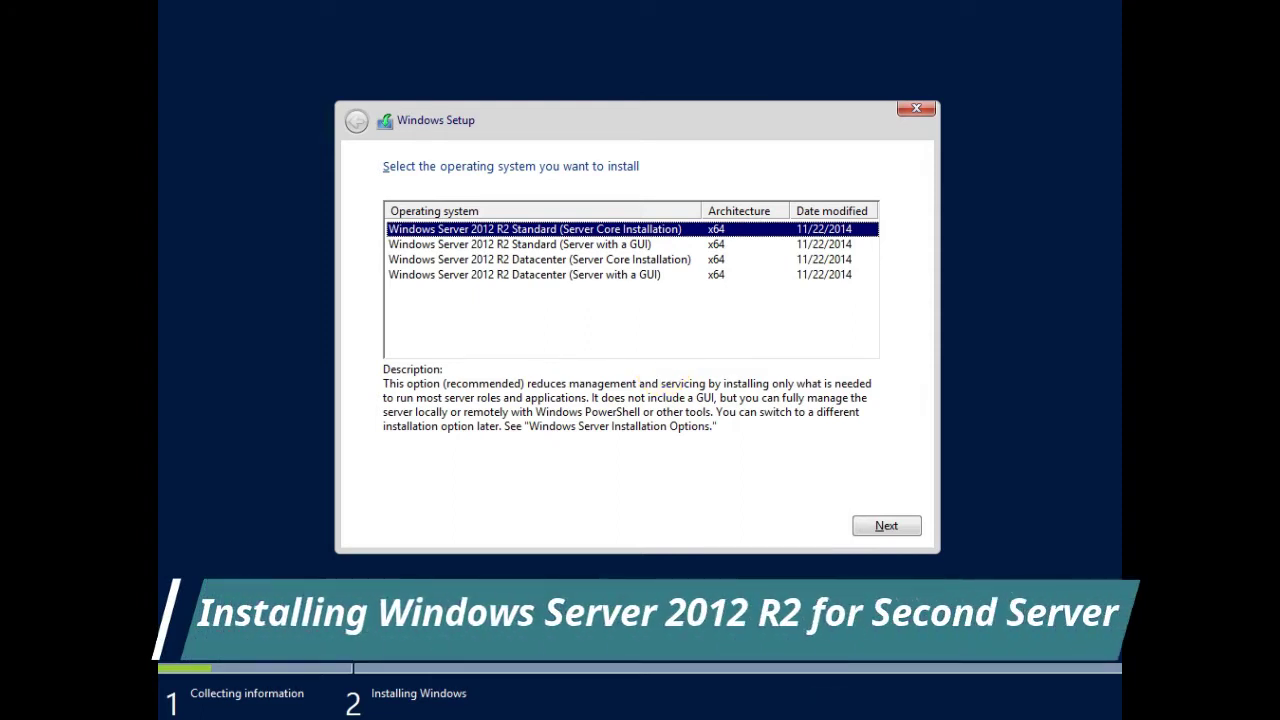
left_click(688, 244)
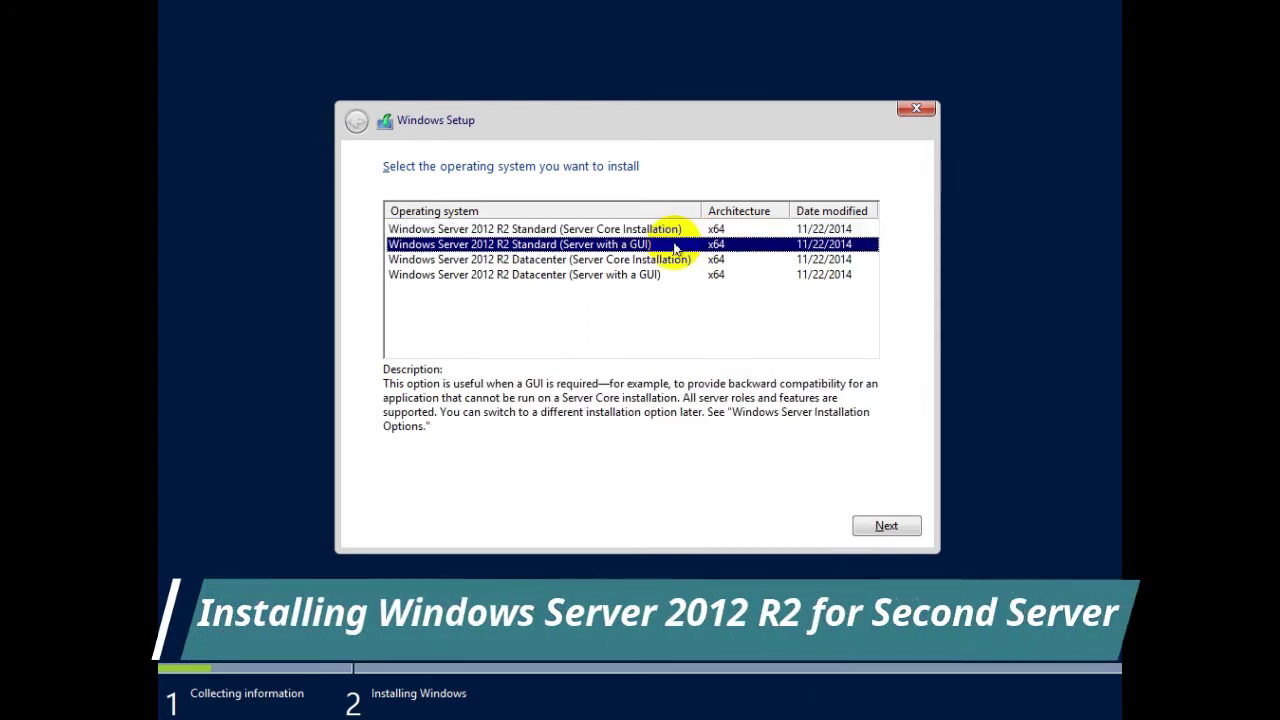
left_click(885, 526)
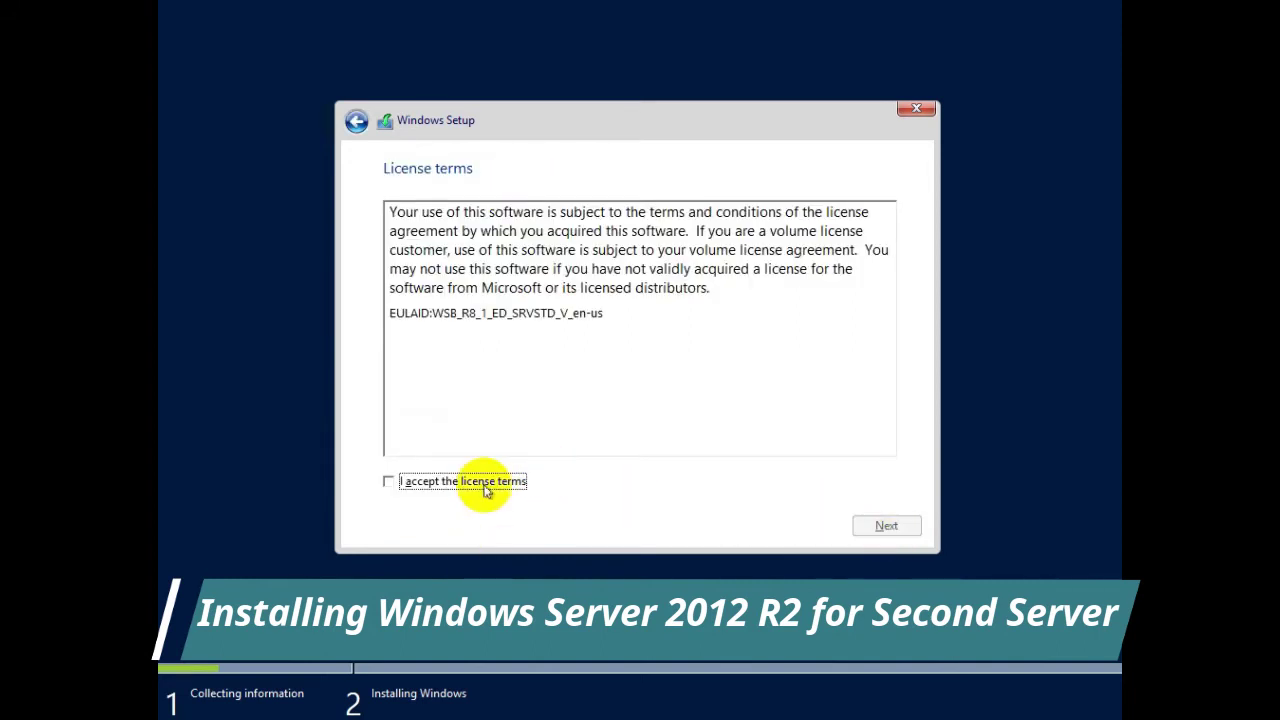
left_click(485, 485)
left_click(885, 527)
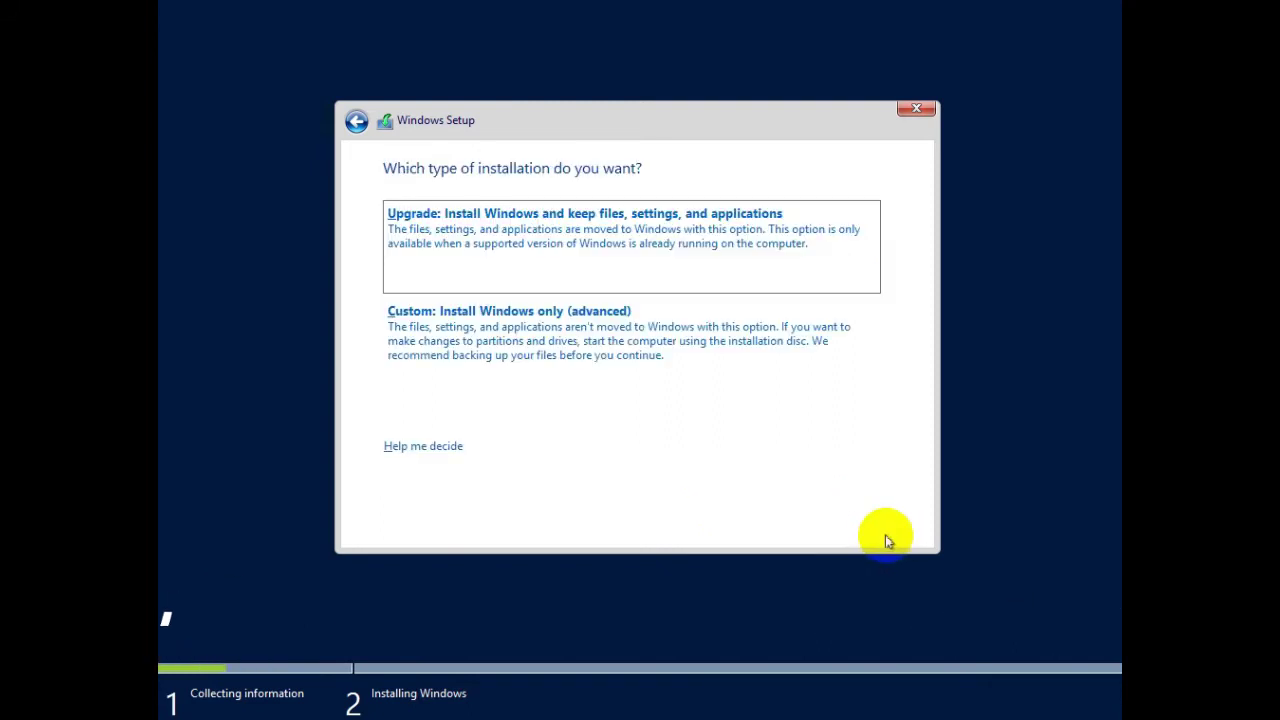
left_click(580, 355)
left_click(882, 527)
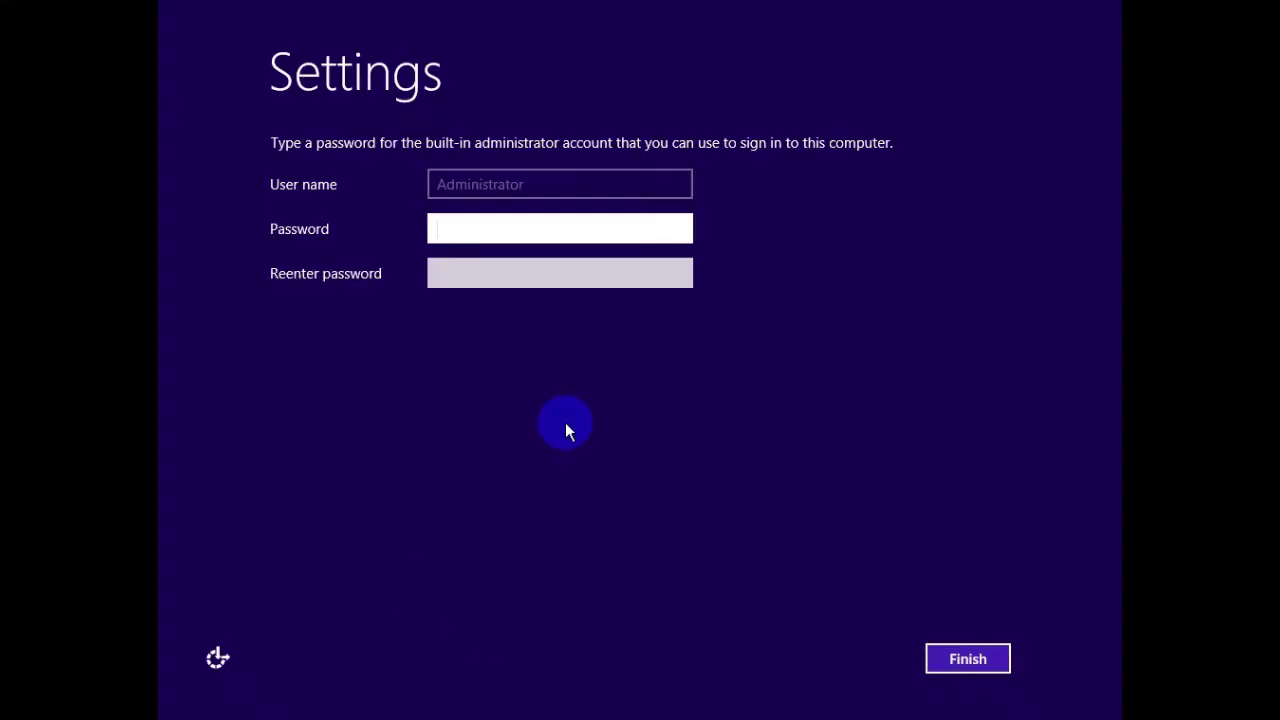
Step: Enter the built-in Administrator password in both the Password and Reenter password fields
left_click(529, 238)
type("Pa")
key("BackSpace")
key("BackSpace")
type("Pa")
key("BackSpace")
key("BackSpace")
key("BackSpace")
type("Password12")
key("Tab")
type("Password12")
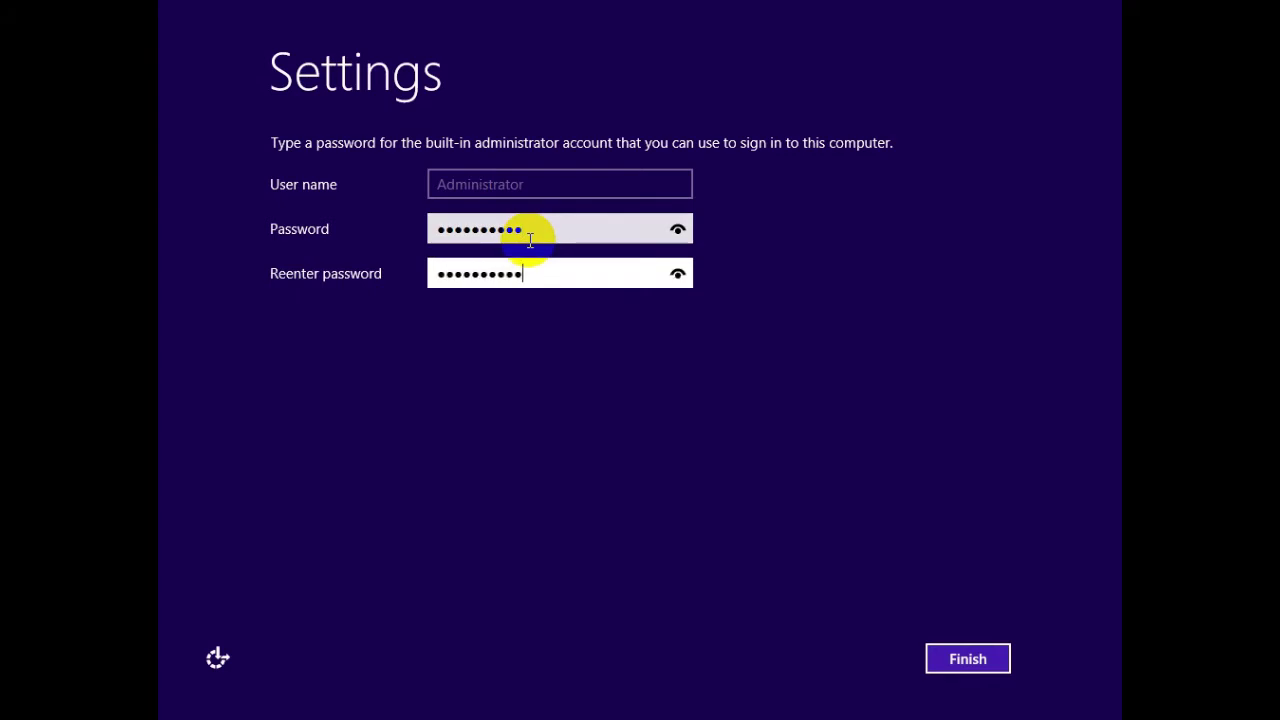
key("BackSpace")
key("BackSpace")
key("BackSpace")
key("BackSpace")
key("BackSpace")
key("BackSpace")
key("BackSpace")
key("BackSpace")
key("BackSpace")
key("BackSpace")
type("Password12")
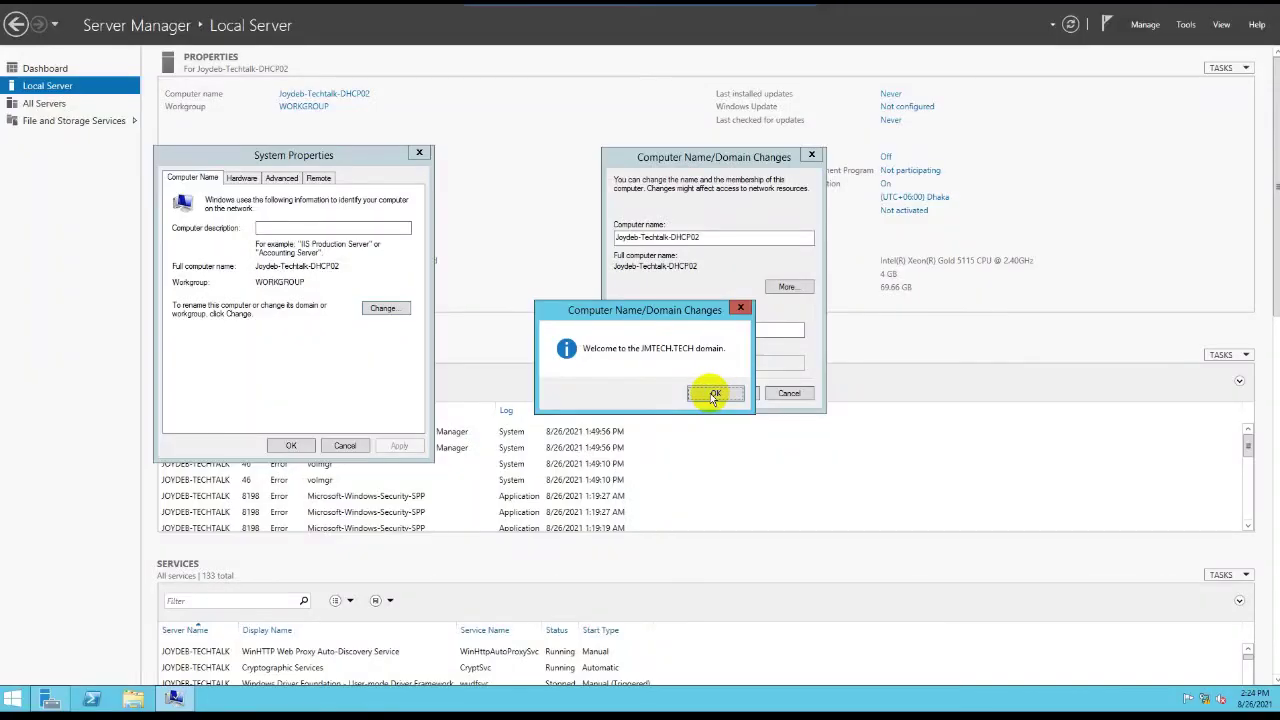
Step: Acknowledge the JMTECH.TECH domain welcome and restart notices, then close System Properties
left_click(714, 394)
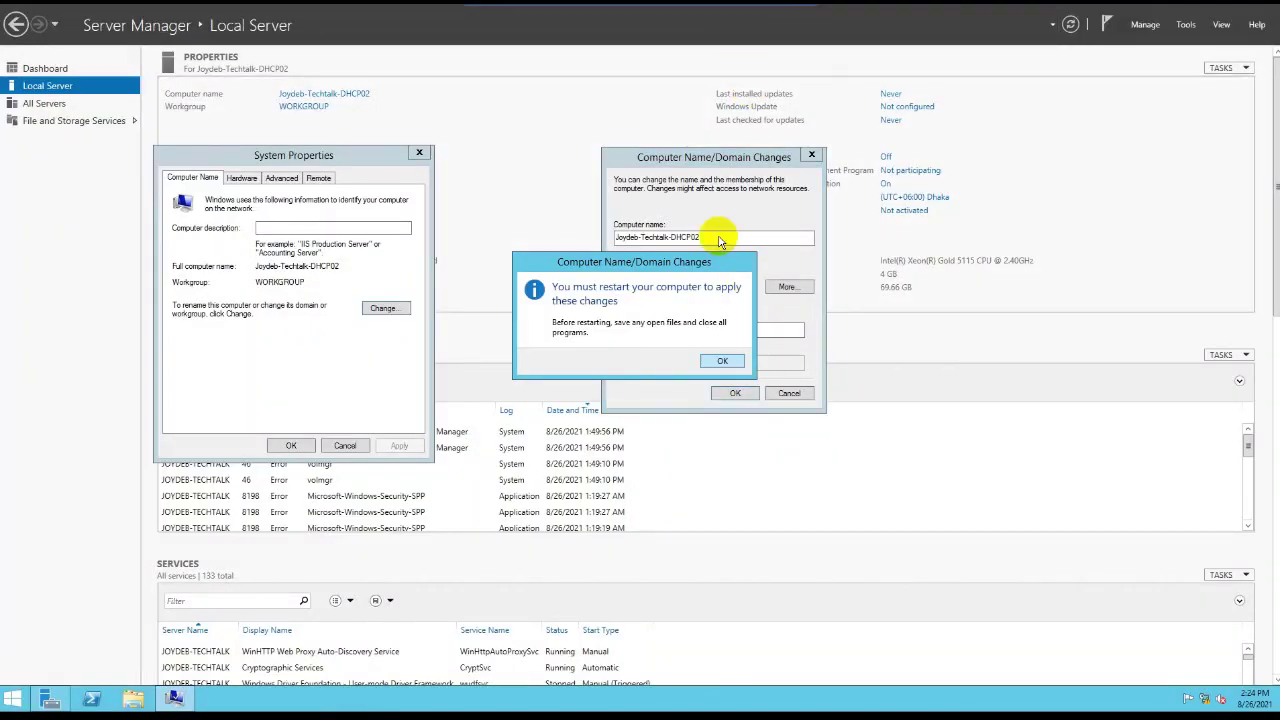
left_click(722, 360)
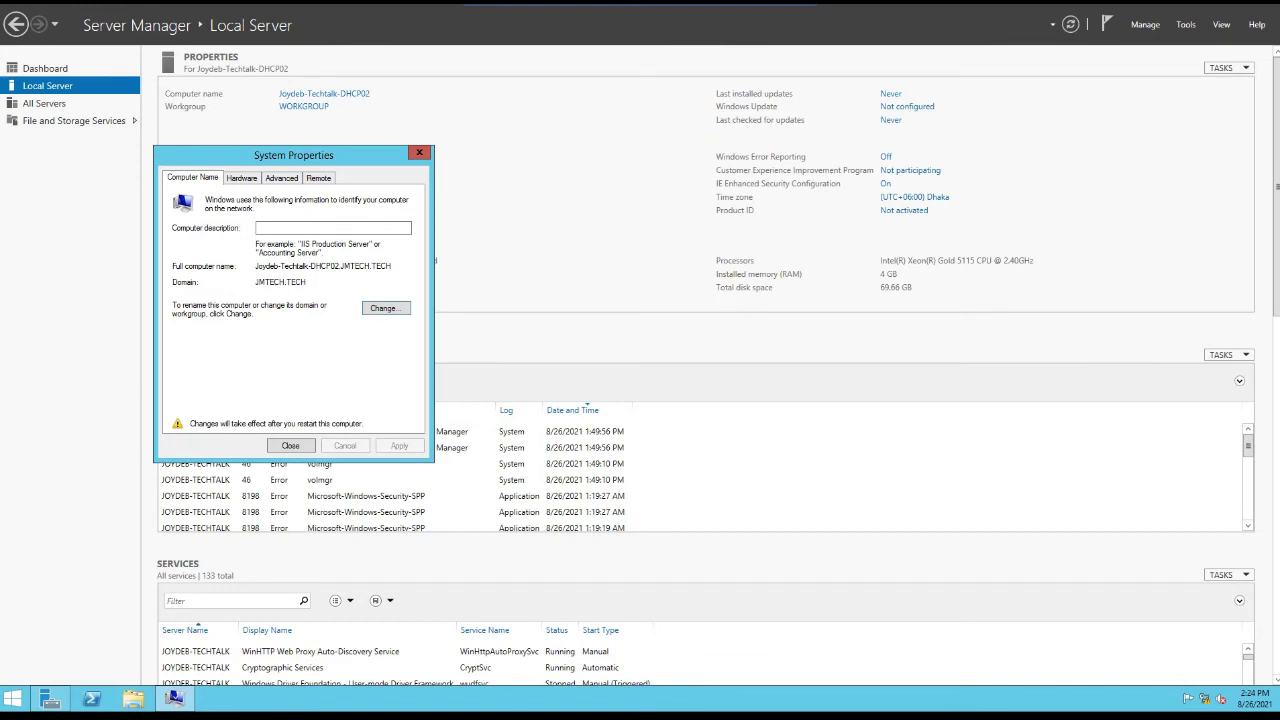
left_click(290, 445)
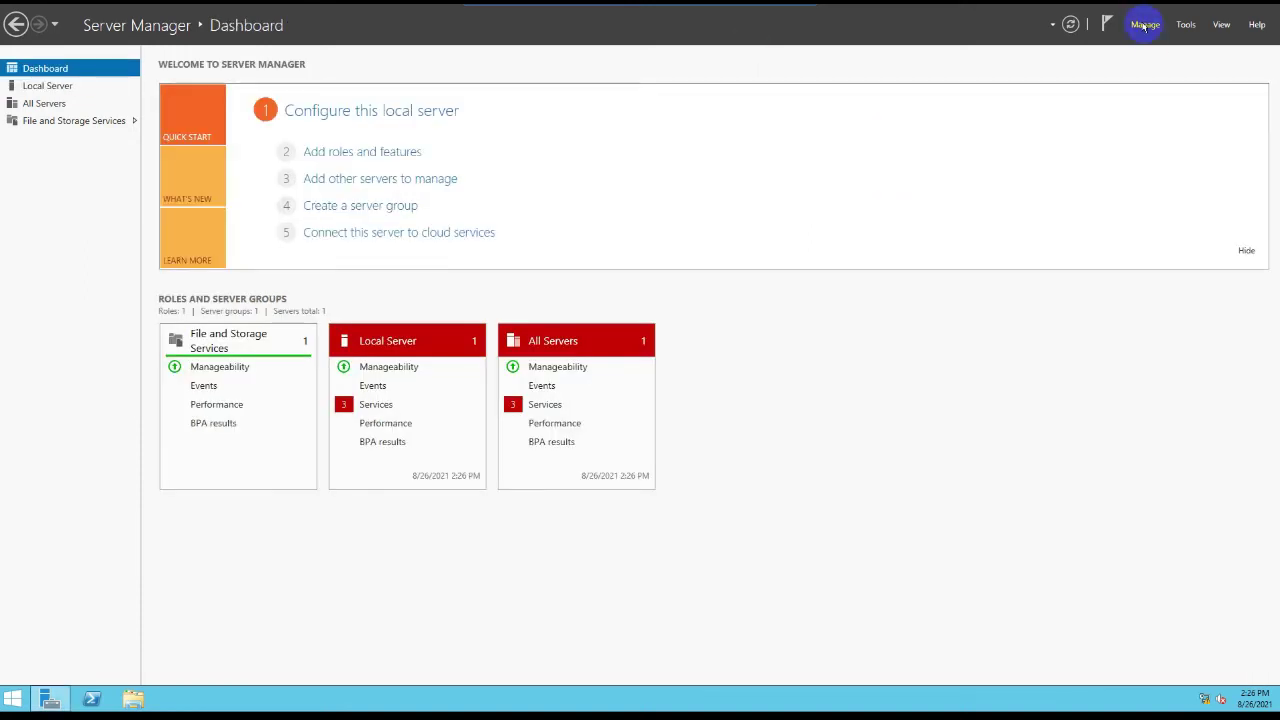
Step: Install the DHCP Server role with its required features on the domain-joined server
left_click(1145, 24)
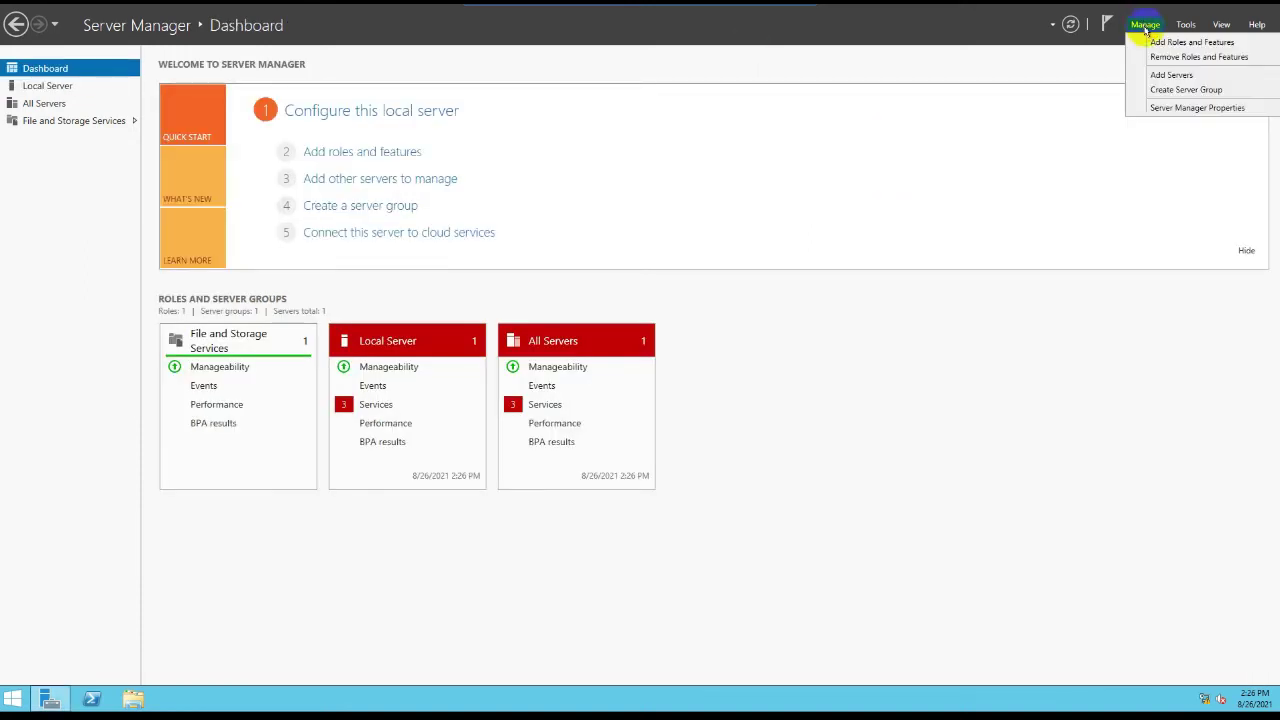
left_click(1160, 44)
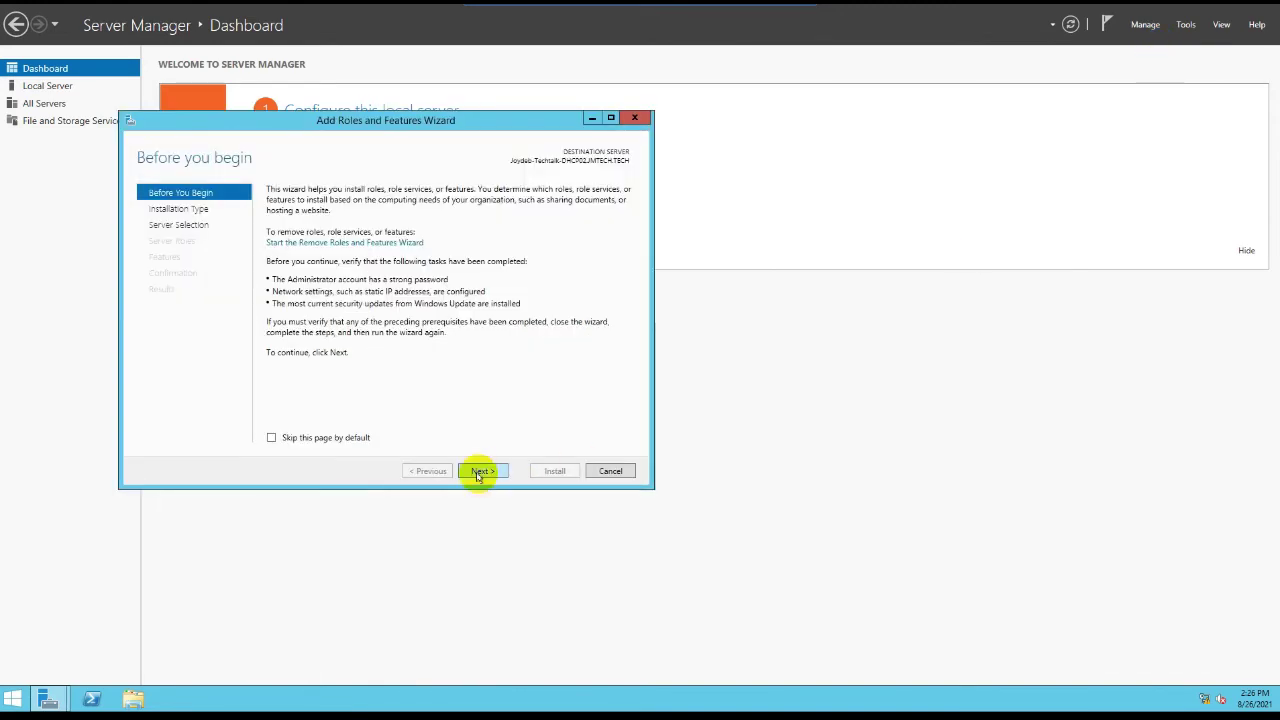
left_click(480, 471)
left_click(479, 471)
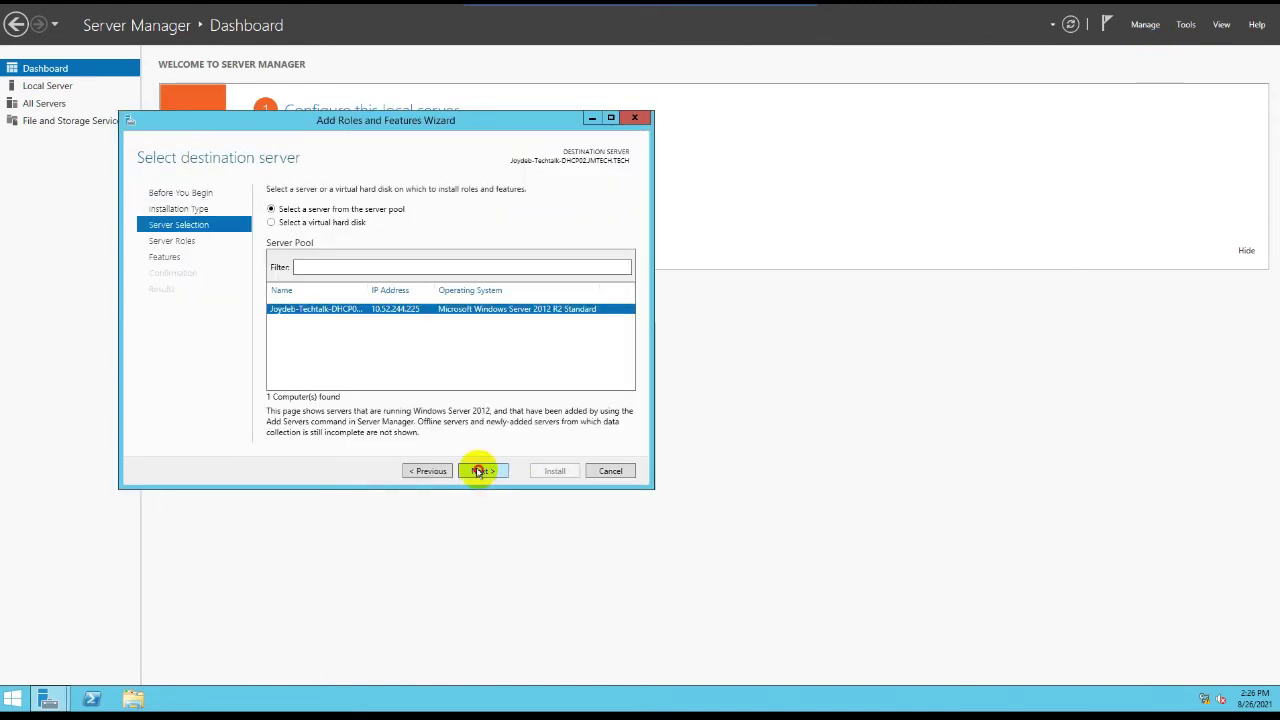
left_click(479, 471)
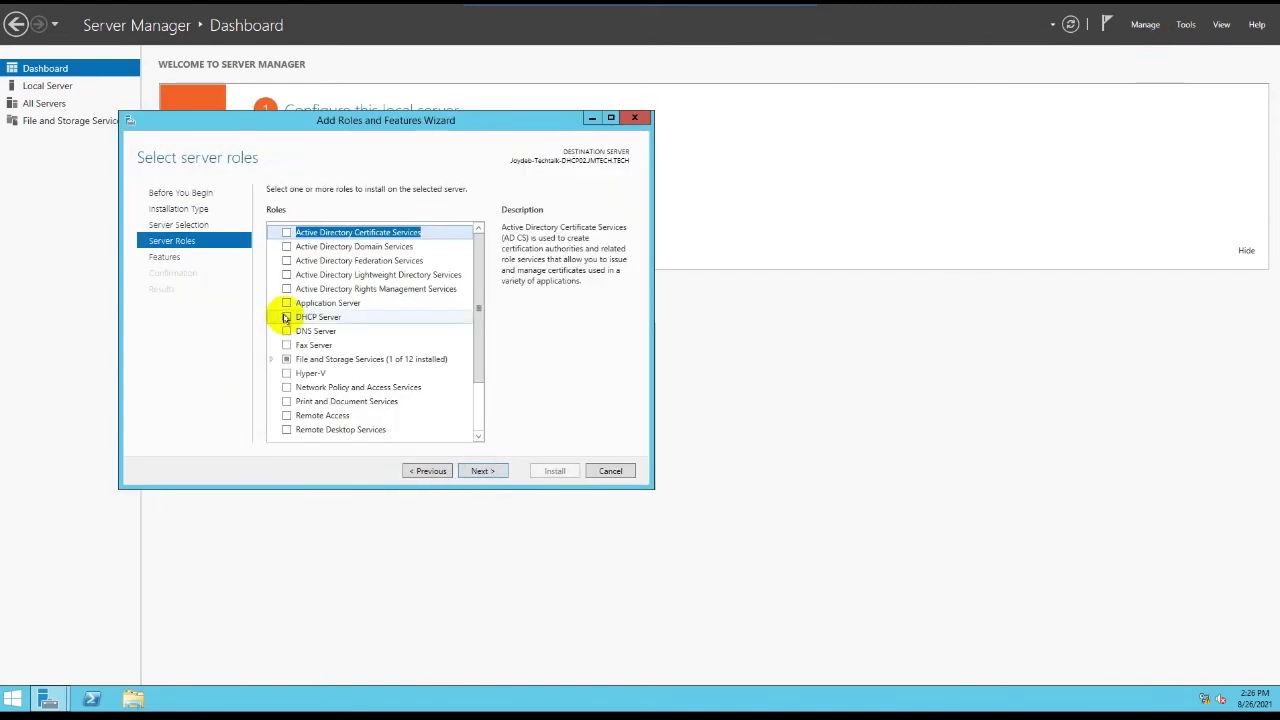
left_click(286, 317)
left_click(425, 409)
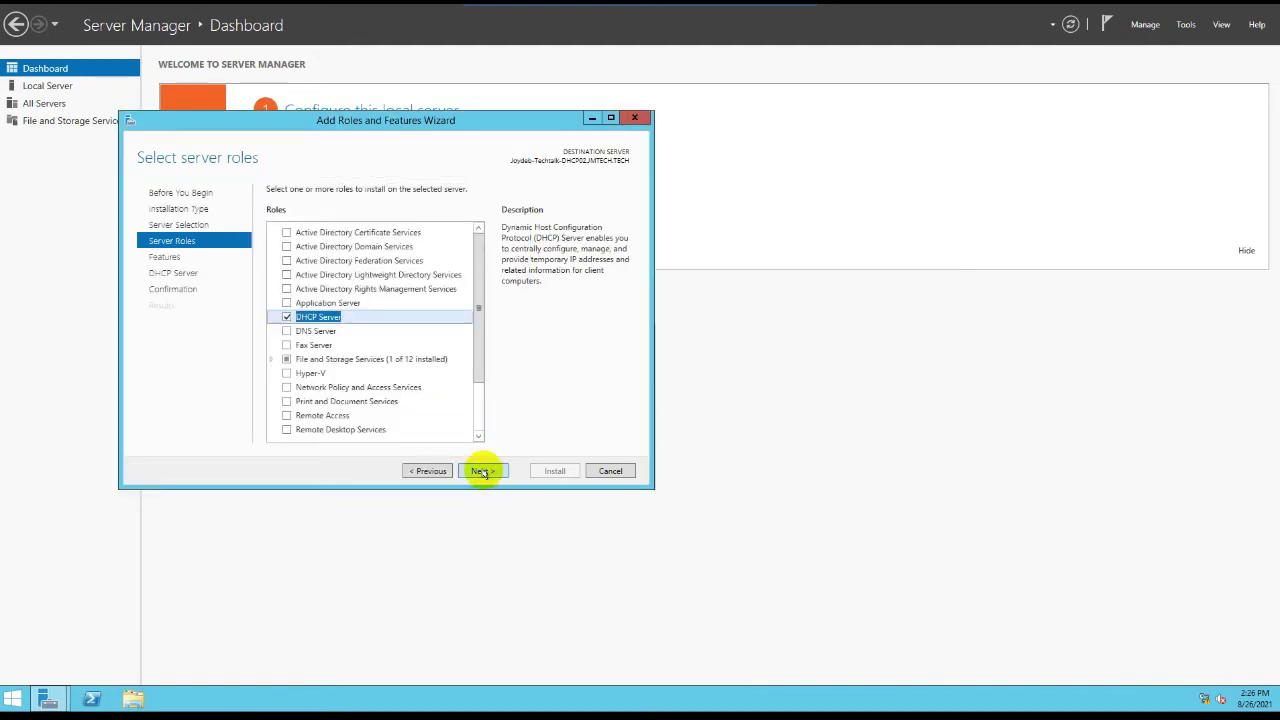
left_click(482, 471)
left_click(482, 471)
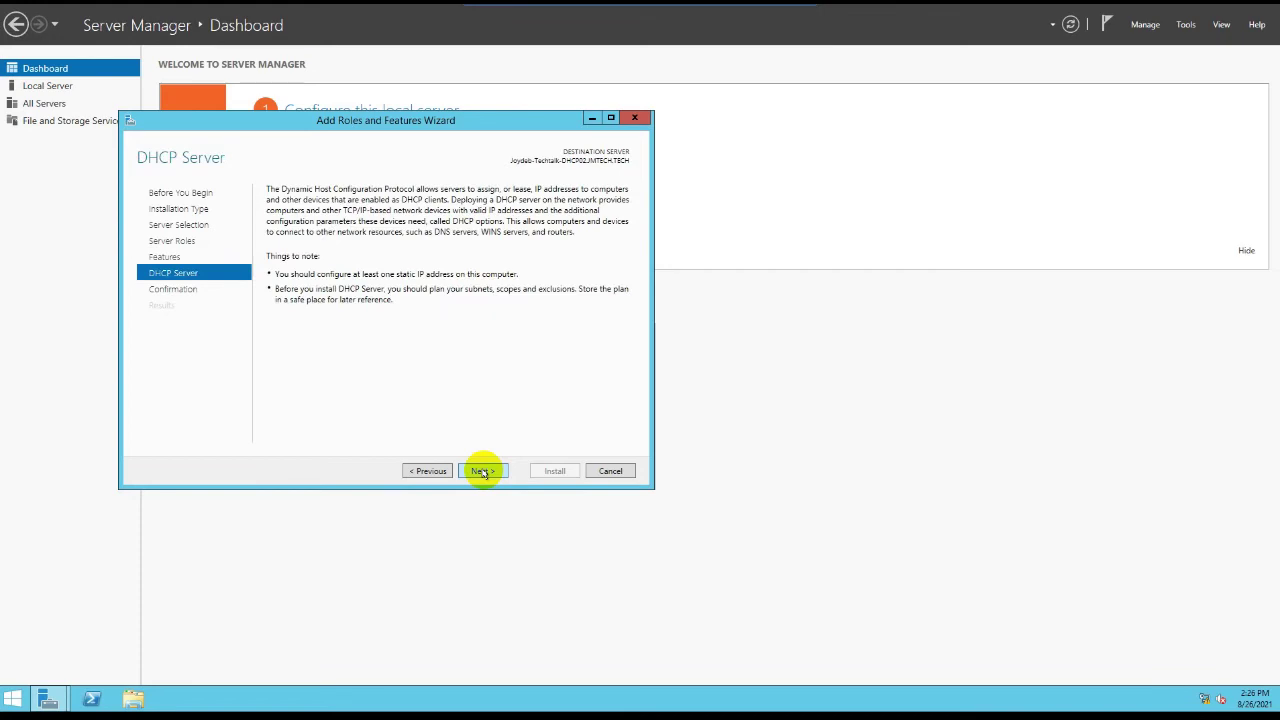
left_click(482, 471)
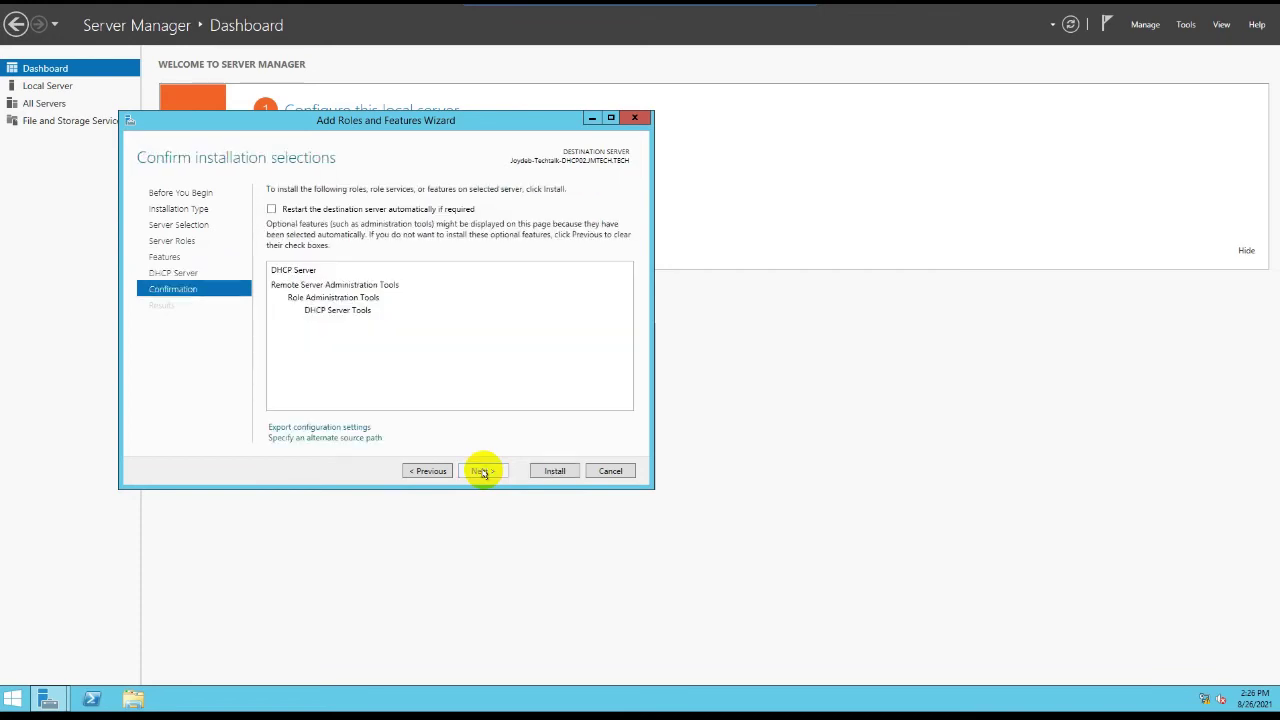
left_click(558, 471)
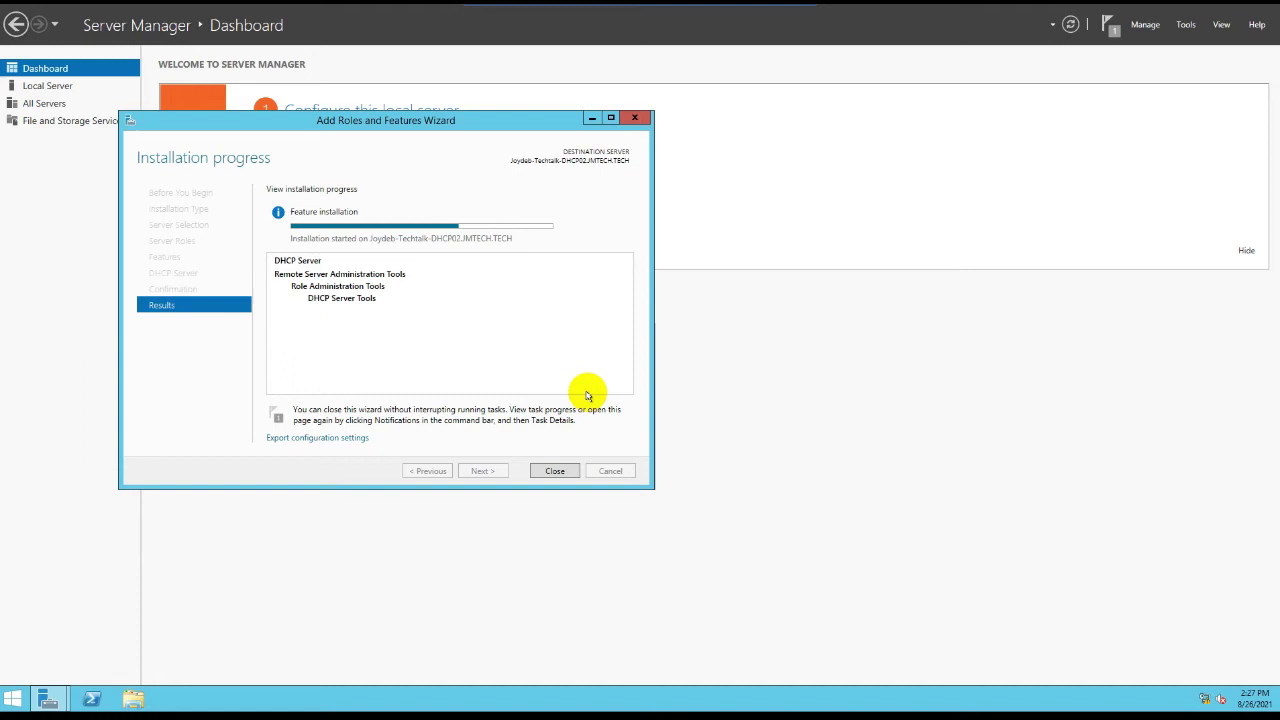
Step: Finish DHCP post-install configuration, committing AD authorization with the domain administrator credentials
left_click(557, 470)
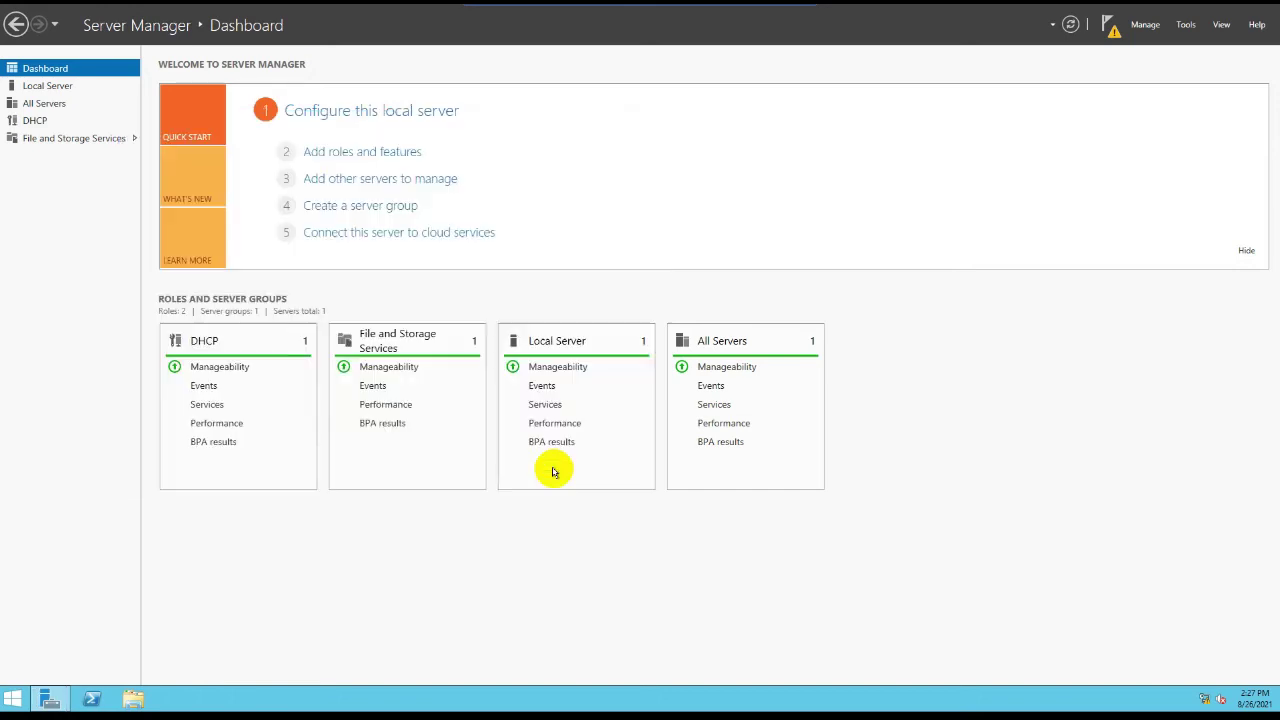
left_click(1110, 26)
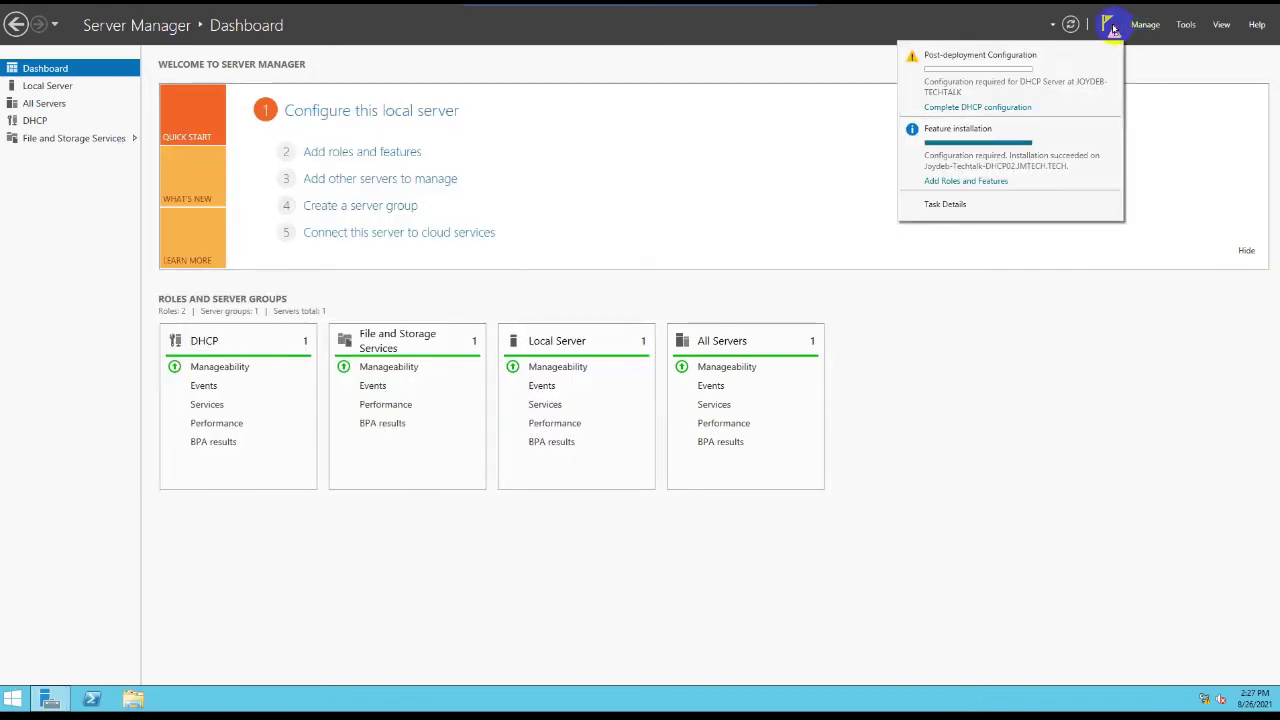
left_click(978, 107)
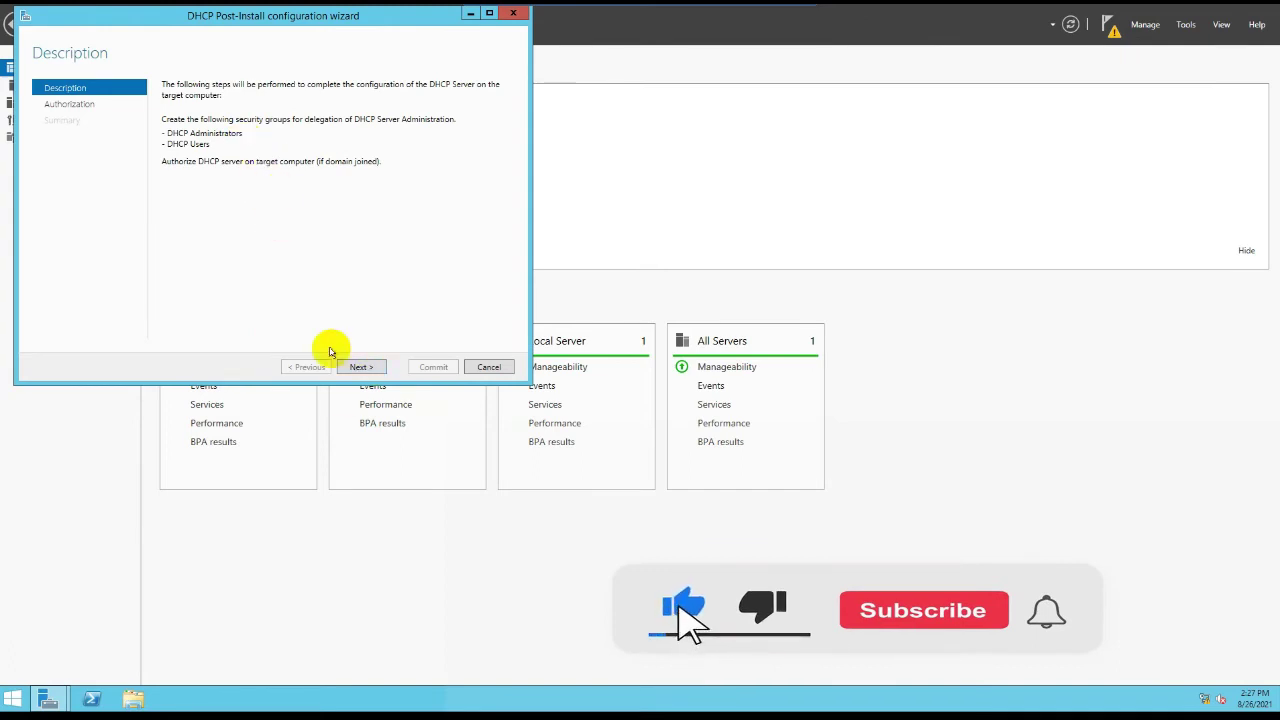
left_click(359, 367)
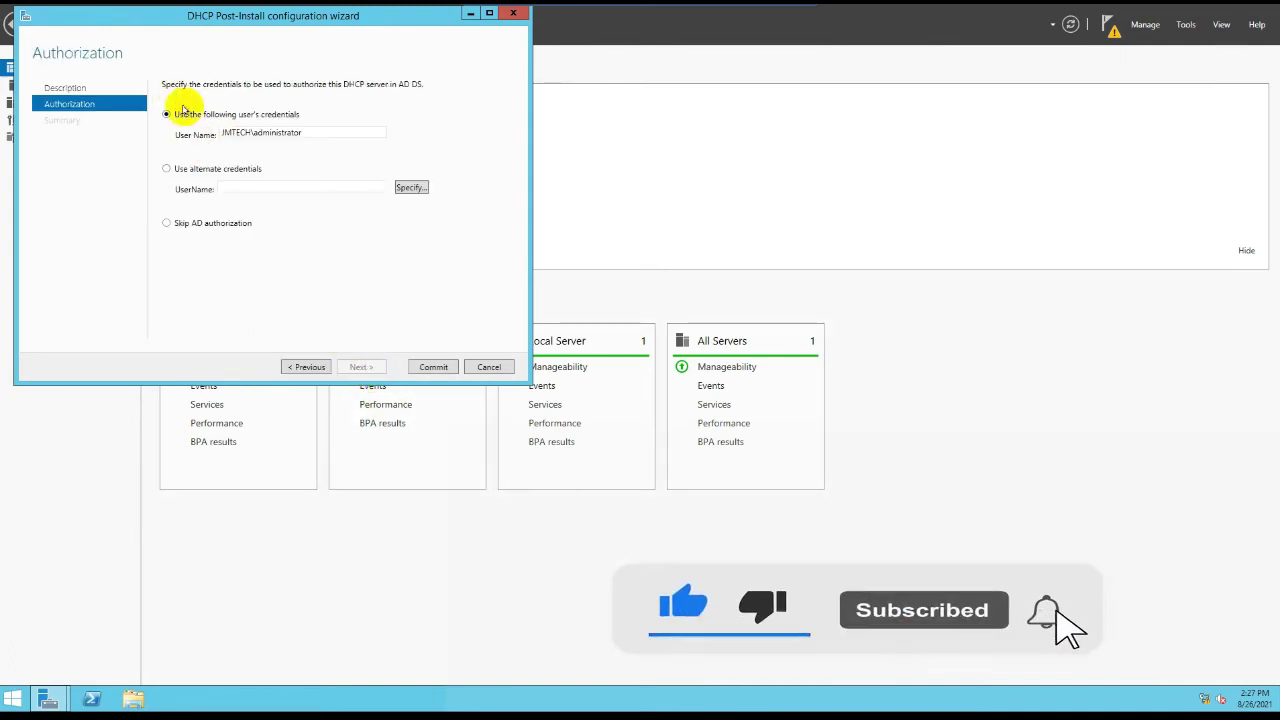
left_click(433, 367)
left_click(445, 368)
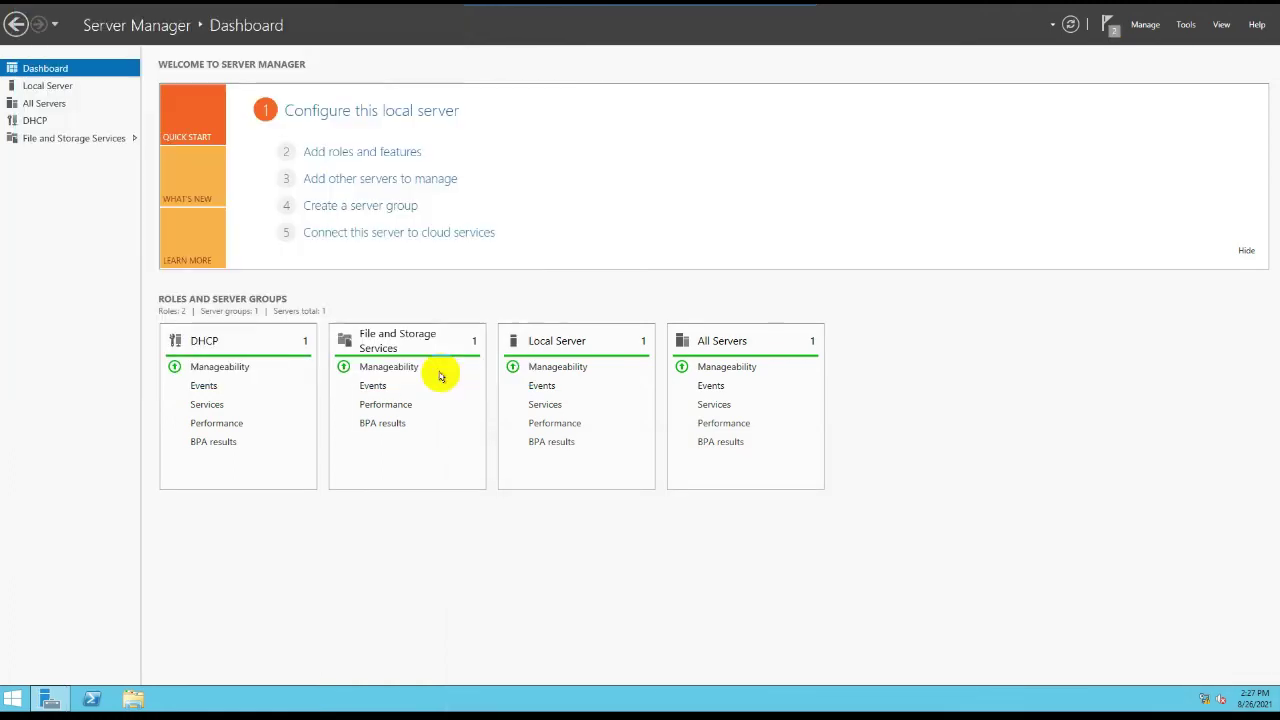
Step: Dismiss the feature installation and post-deployment configuration notifications
left_click(1107, 26)
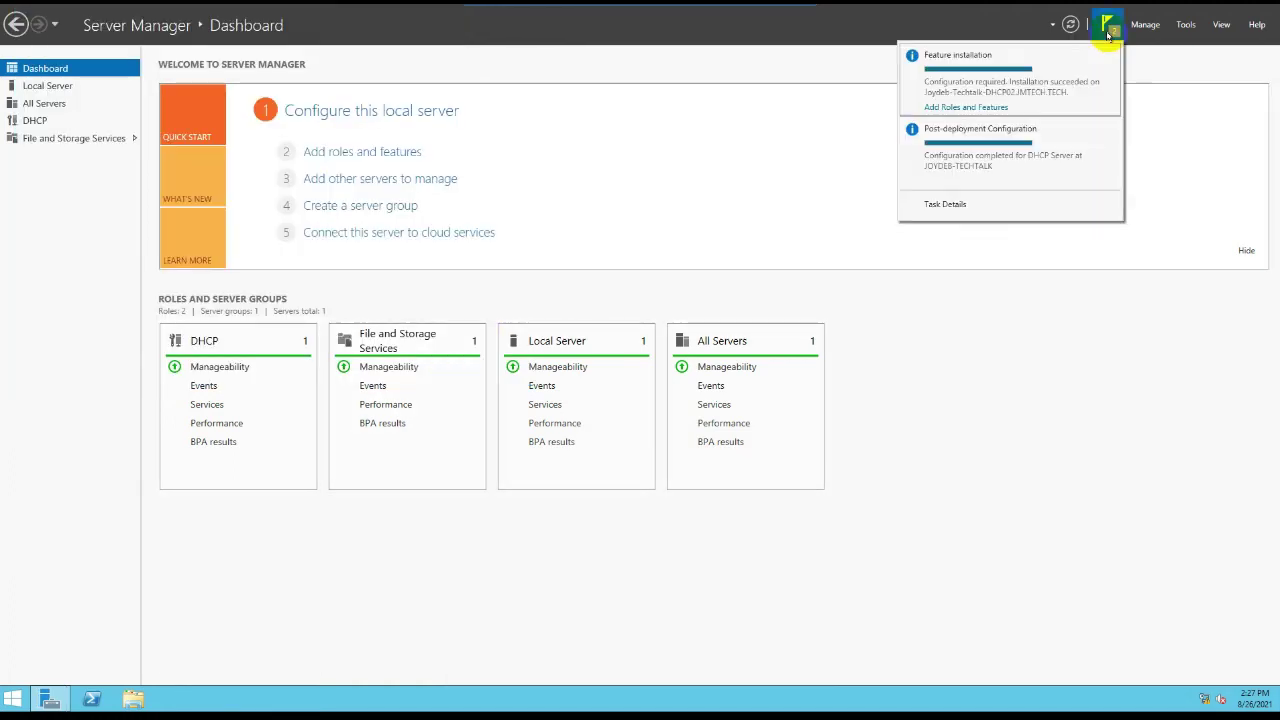
left_click(1110, 55)
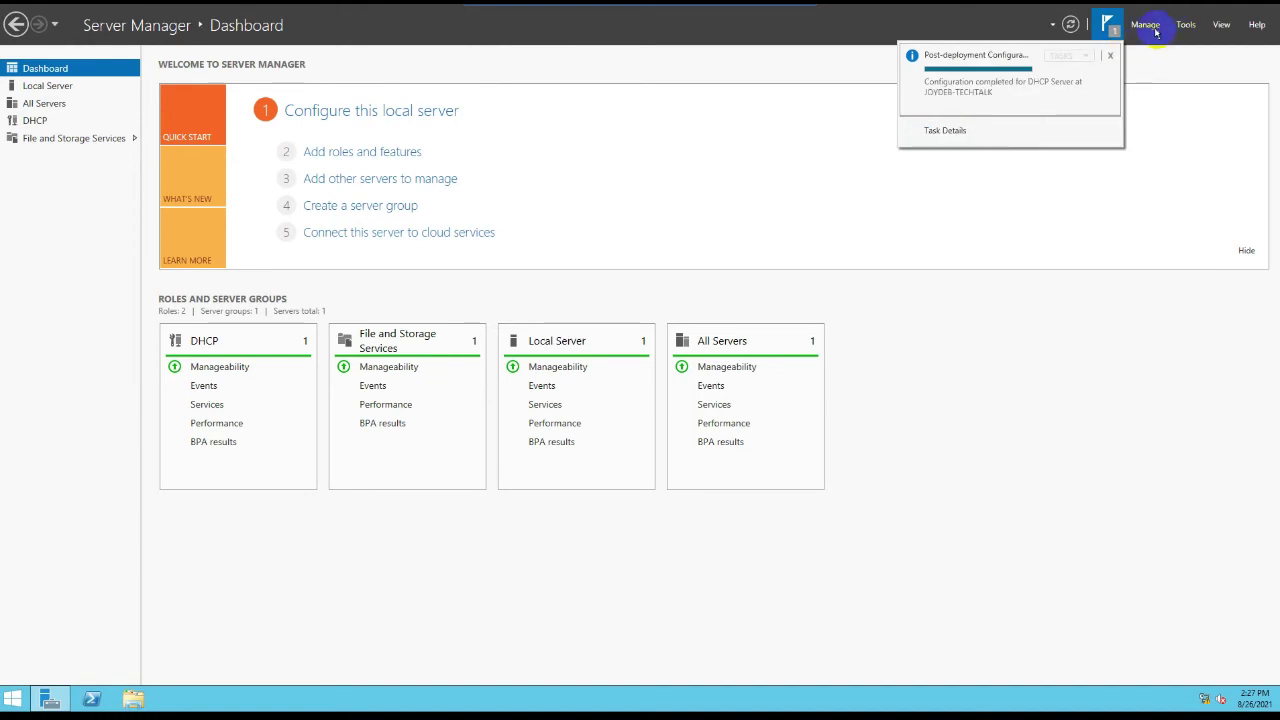
left_click(1110, 55)
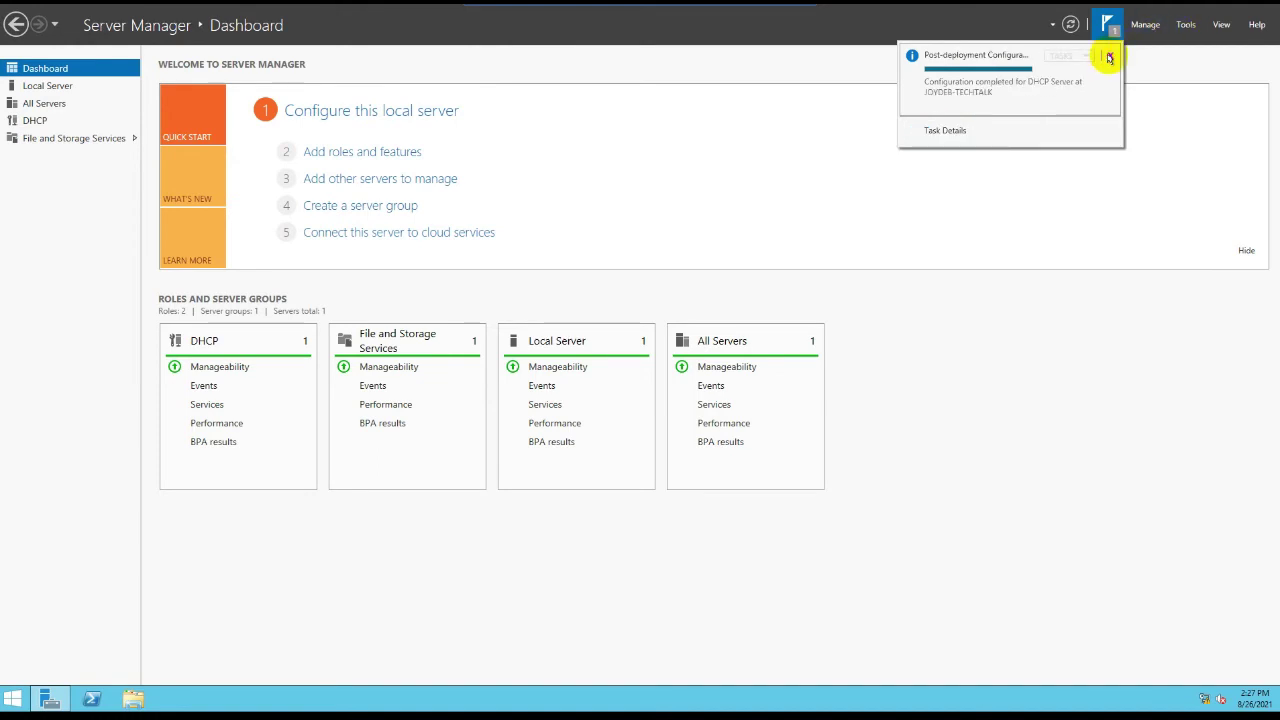
Step: Open the DHCP console, expand the server and IPv4, maximize it, then close it
left_click(1188, 25)
left_click(1130, 84)
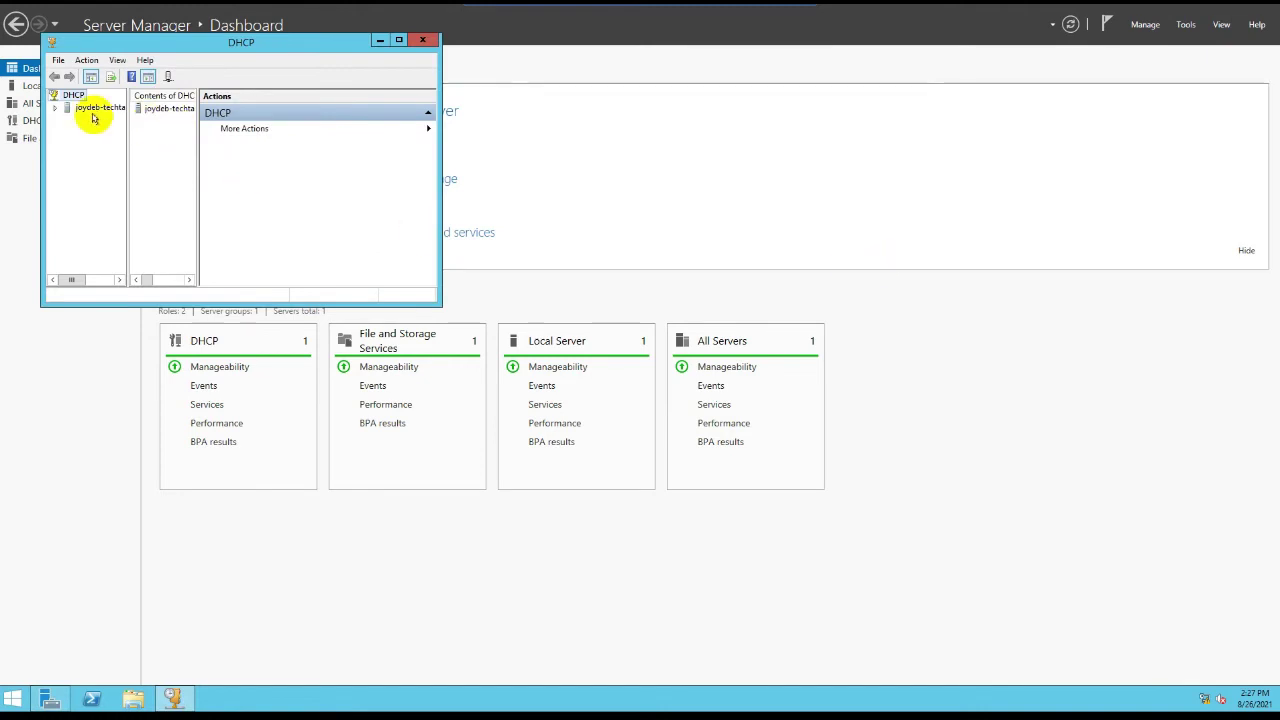
double_click(93, 108)
double_click(95, 119)
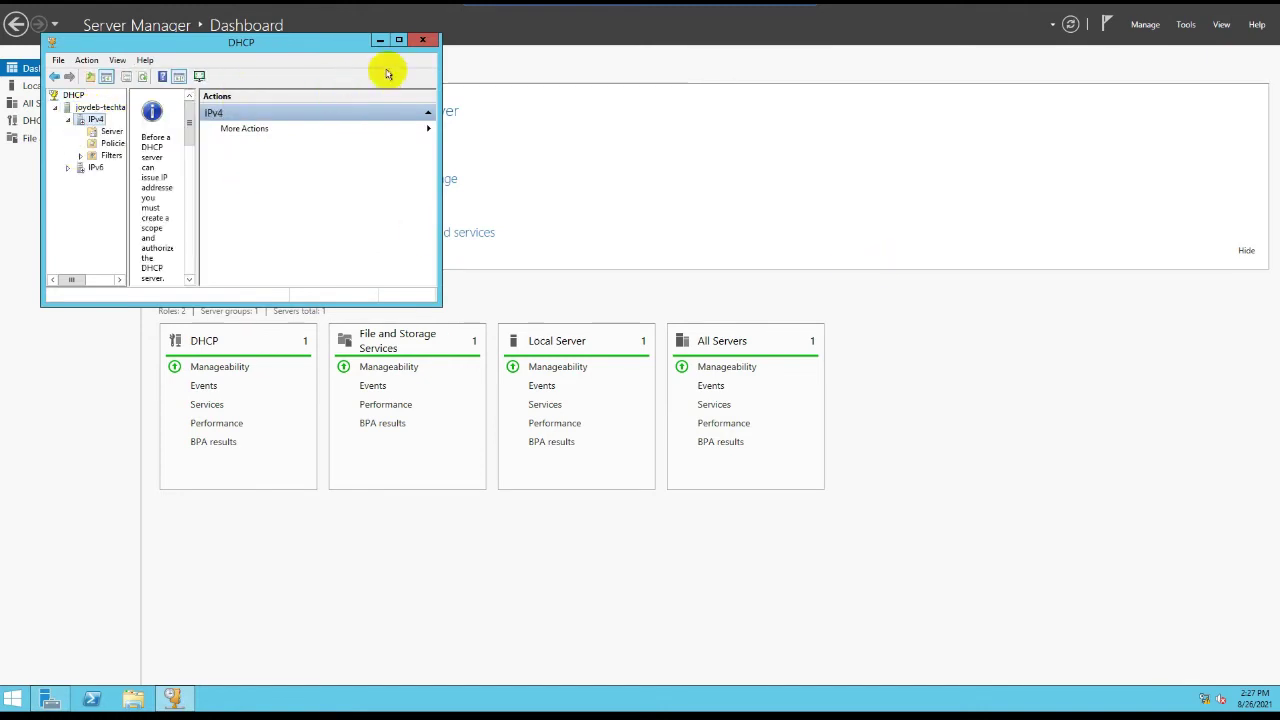
left_click(399, 40)
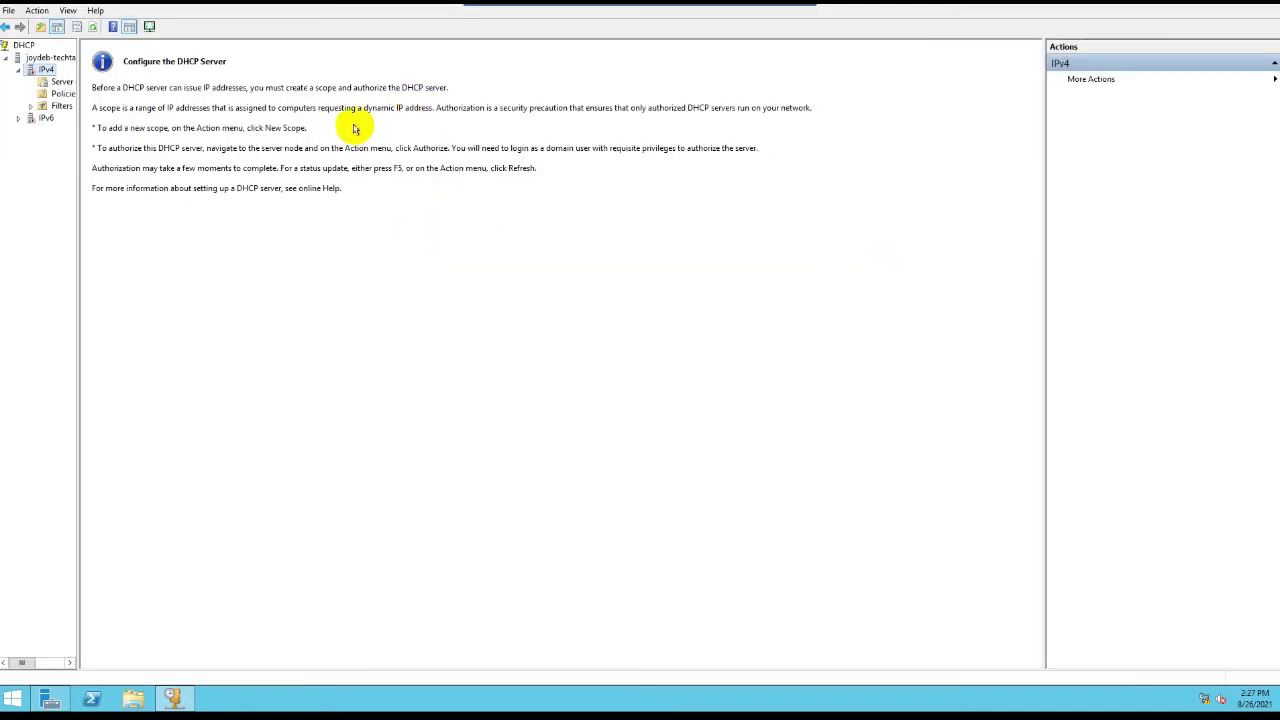
right_click(44, 80)
left_click(930, 184)
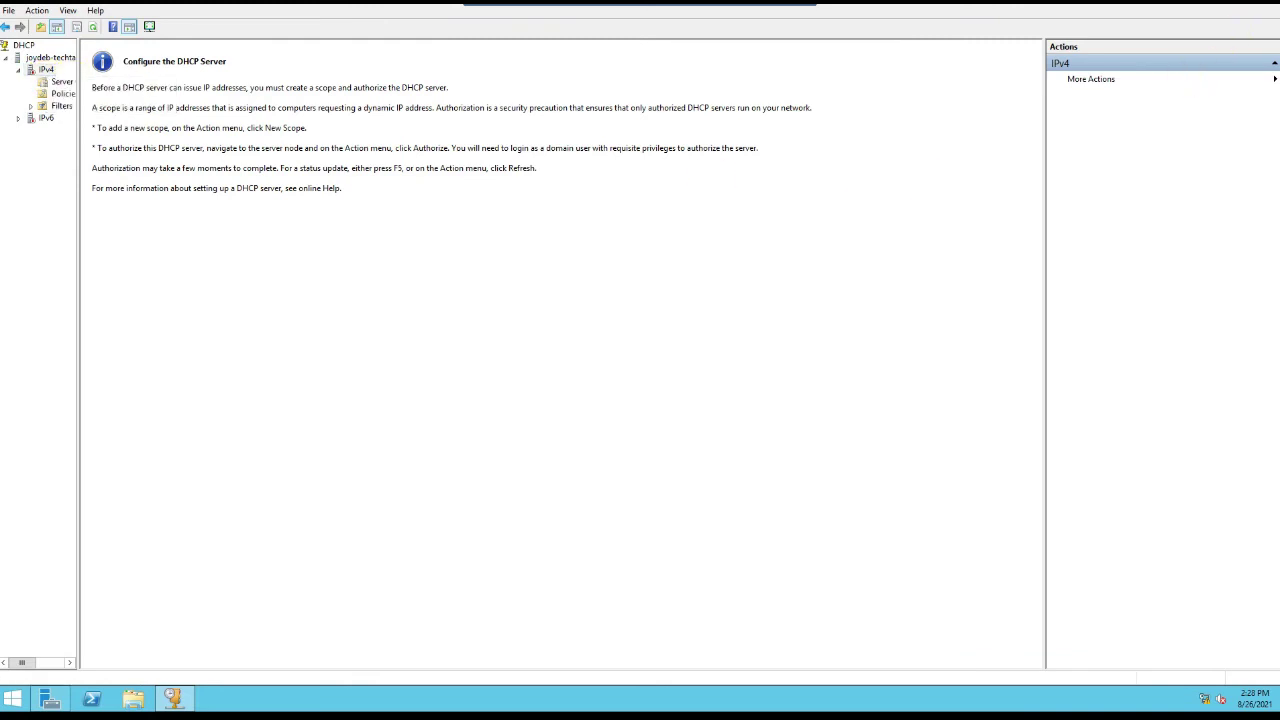
left_click(1268, 4)
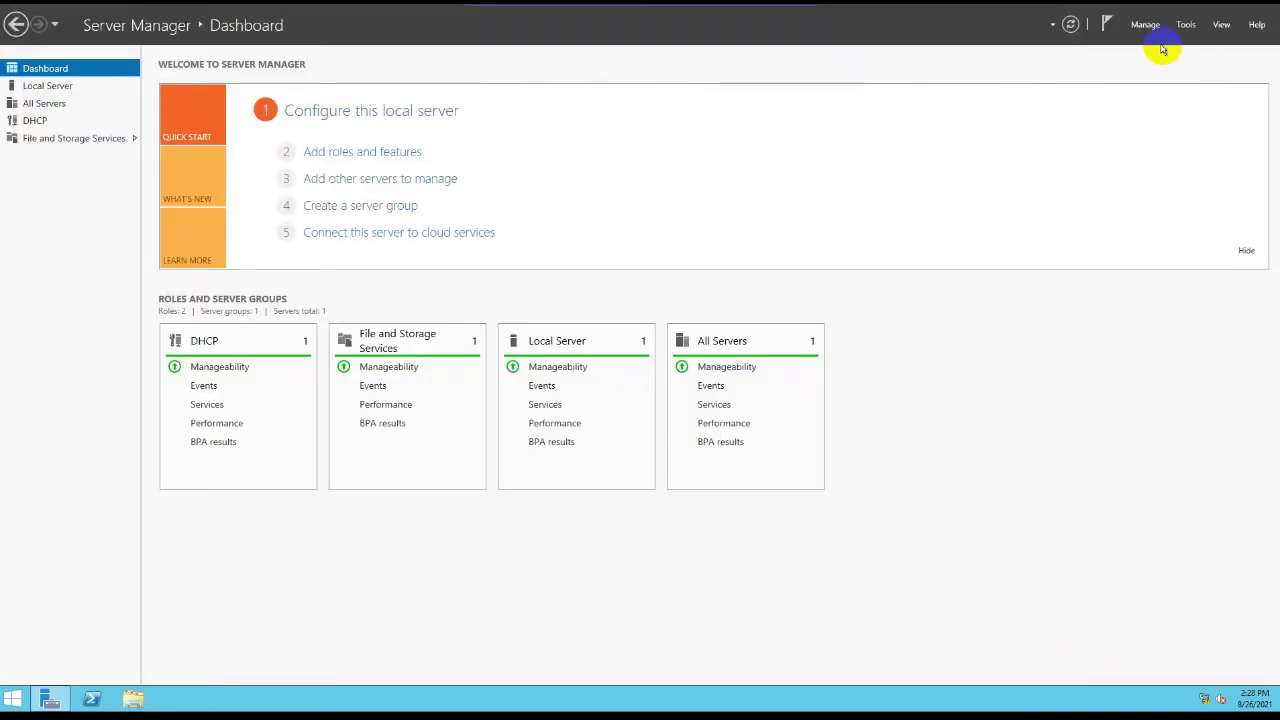
Step: Reopen the DHCP console full-screen and expand the dhcp02 server to show IPv4 and IPv6
left_click(1186, 24)
left_click(1137, 82)
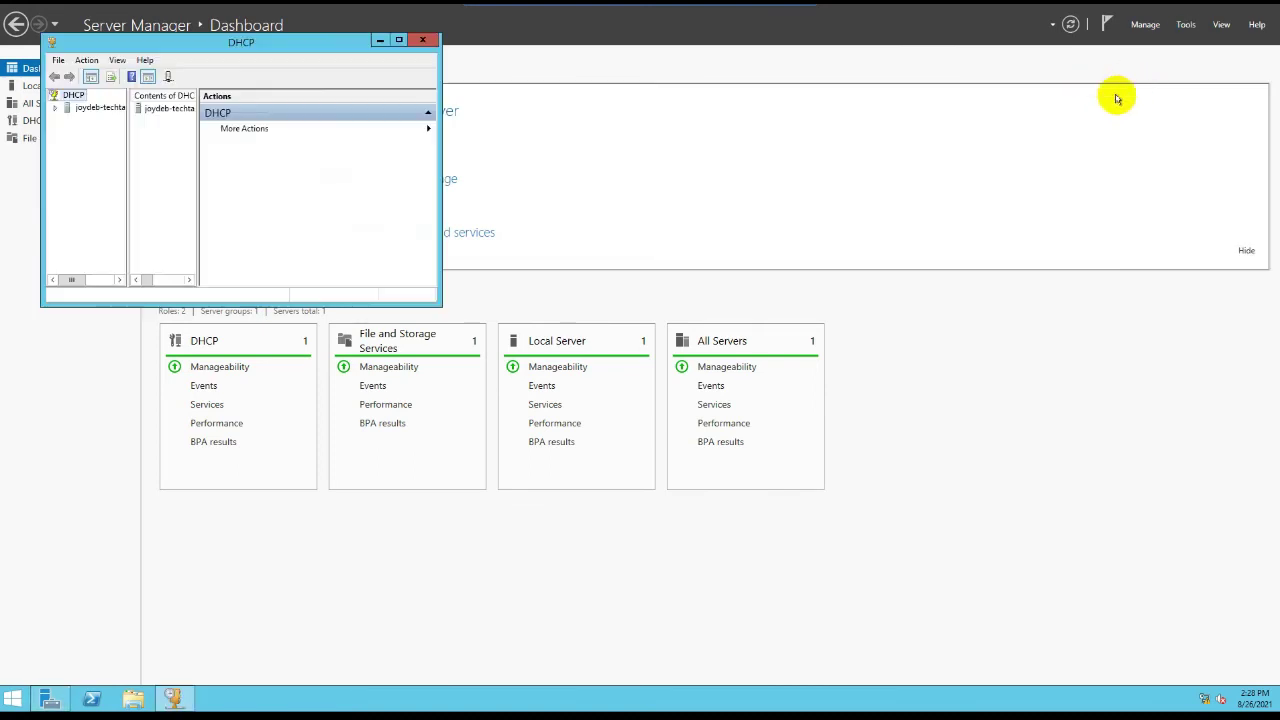
left_click(399, 40)
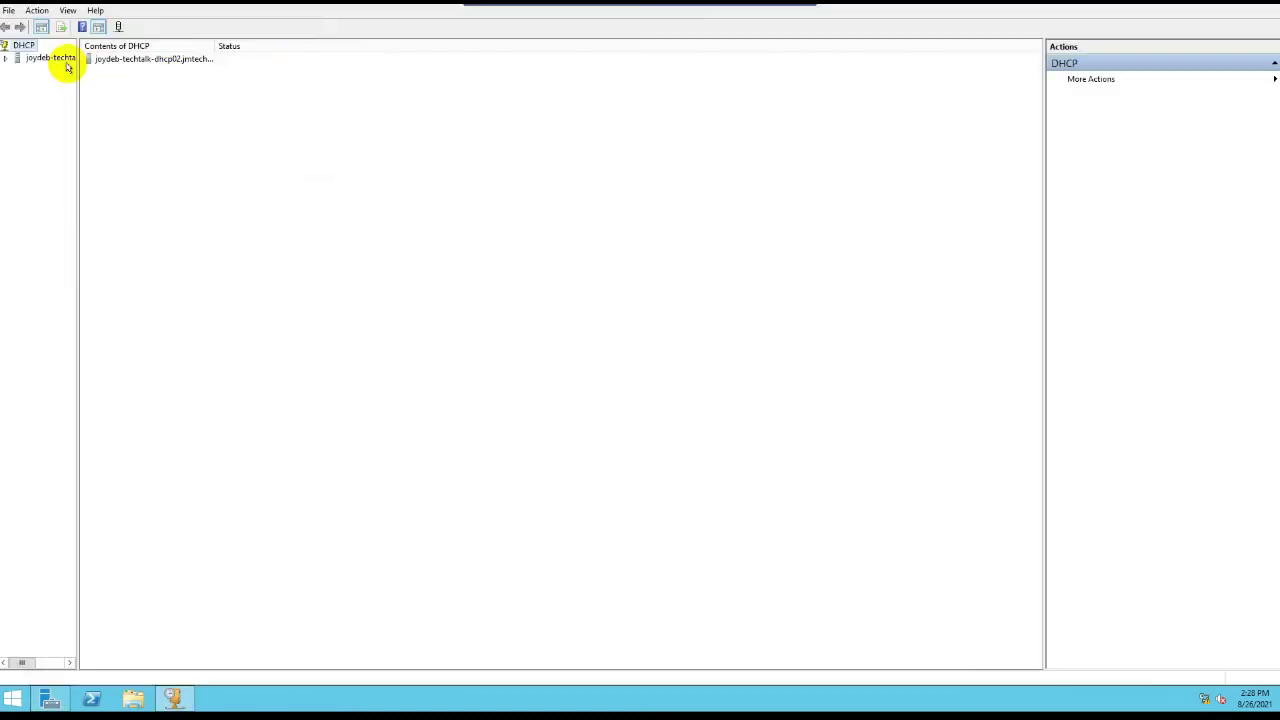
left_click(50, 58)
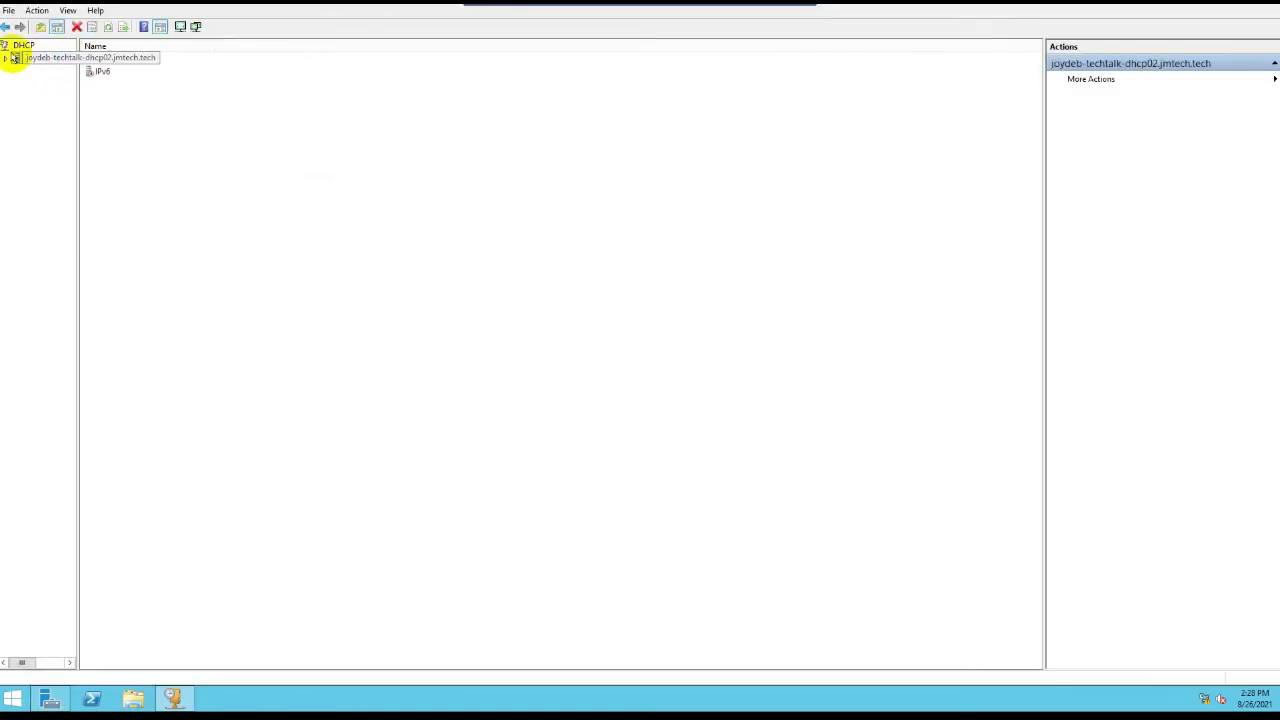
left_click(6, 58)
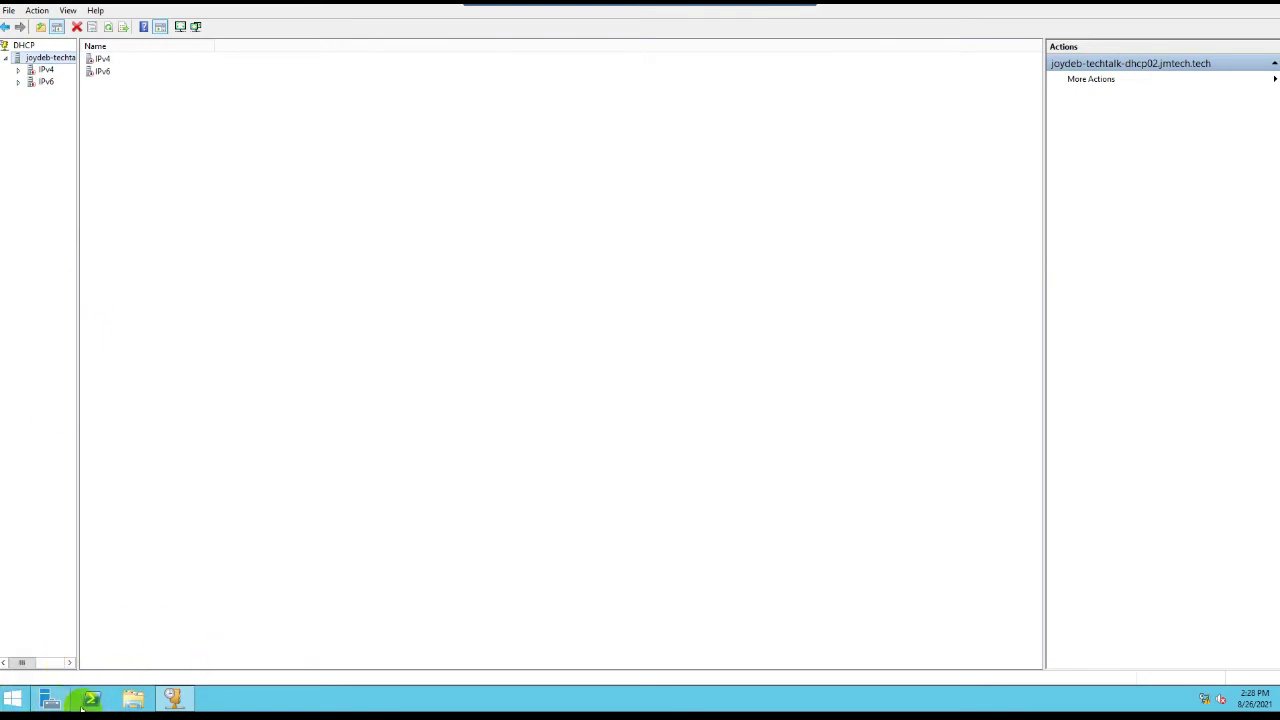
Step: Pin DHCP, shut down dhcp02 for Application: Maintenance (Planned), then expand dhcp01 in a maximized console
right_click(174, 698)
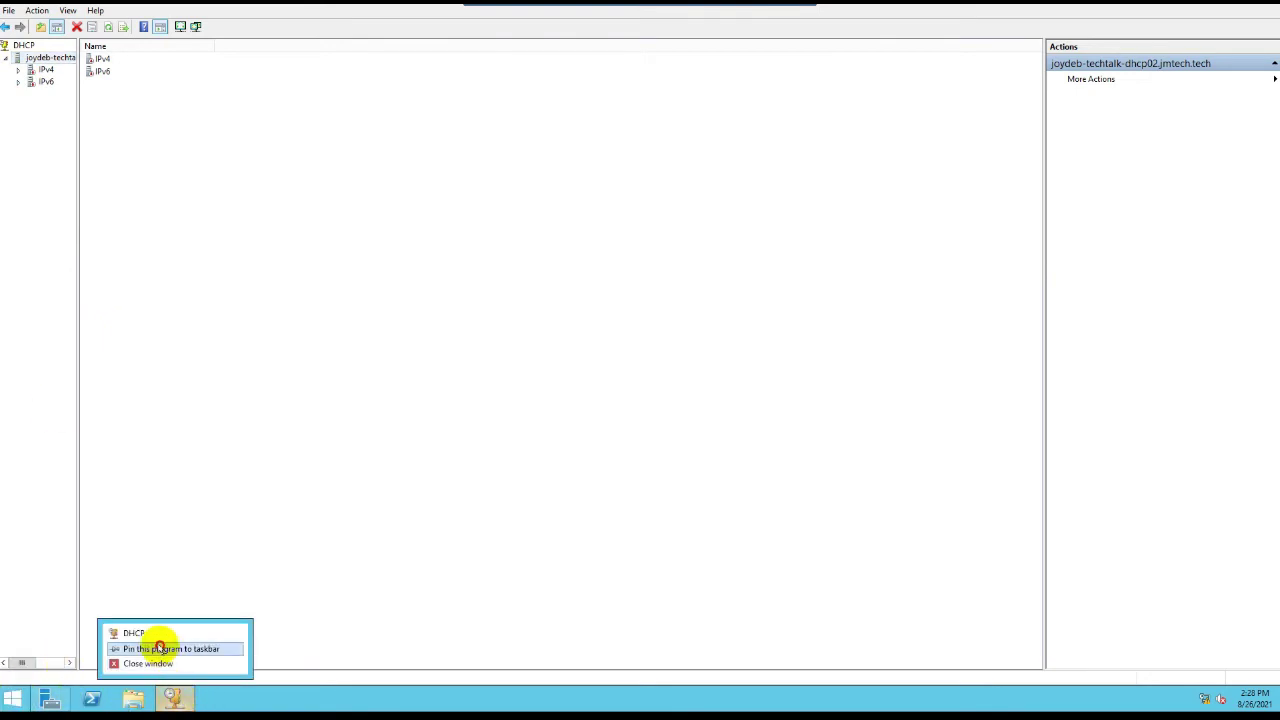
left_click(160, 648)
right_click(12, 698)
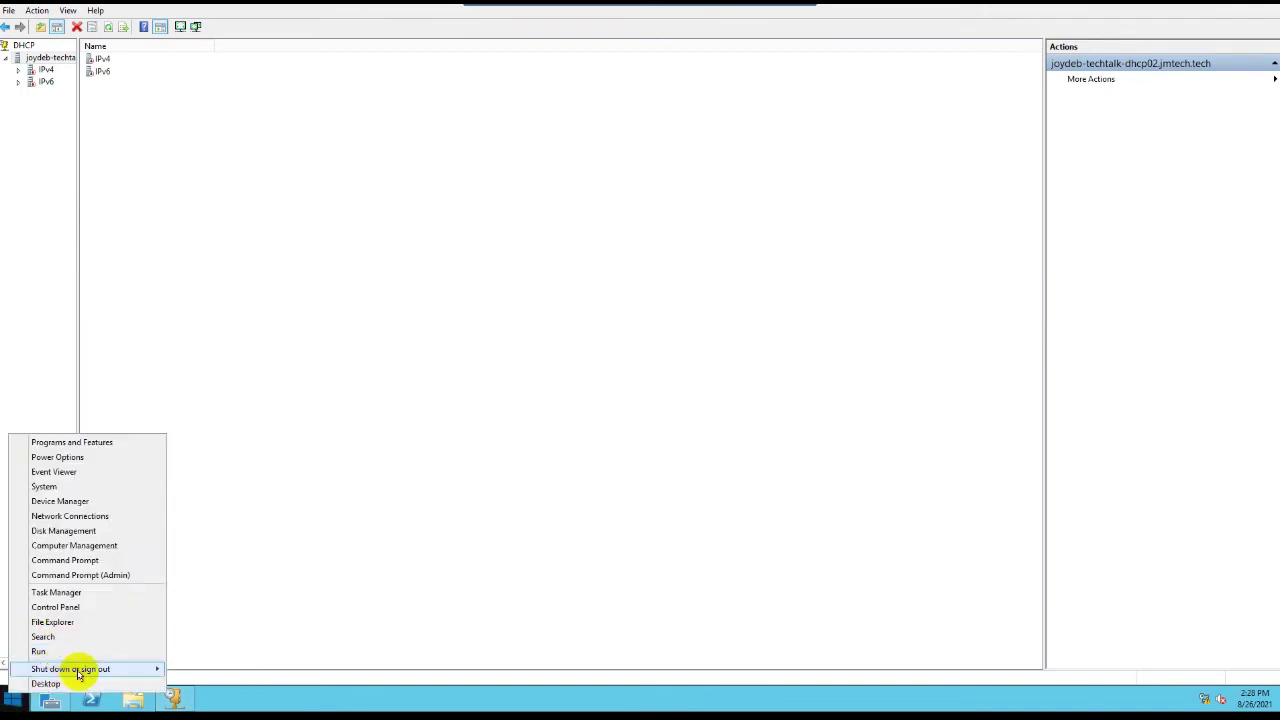
mouse_move(78, 670)
left_click(200, 666)
left_click(178, 634)
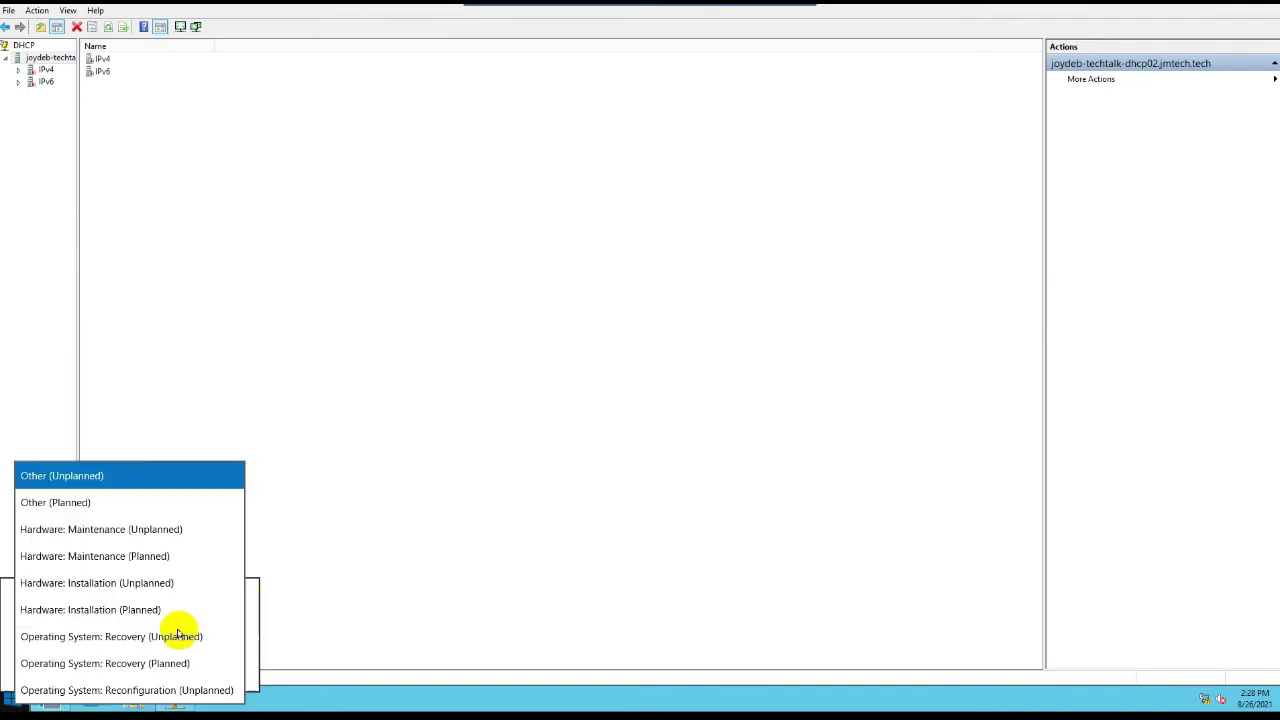
scroll(110, 640, "down", 1)
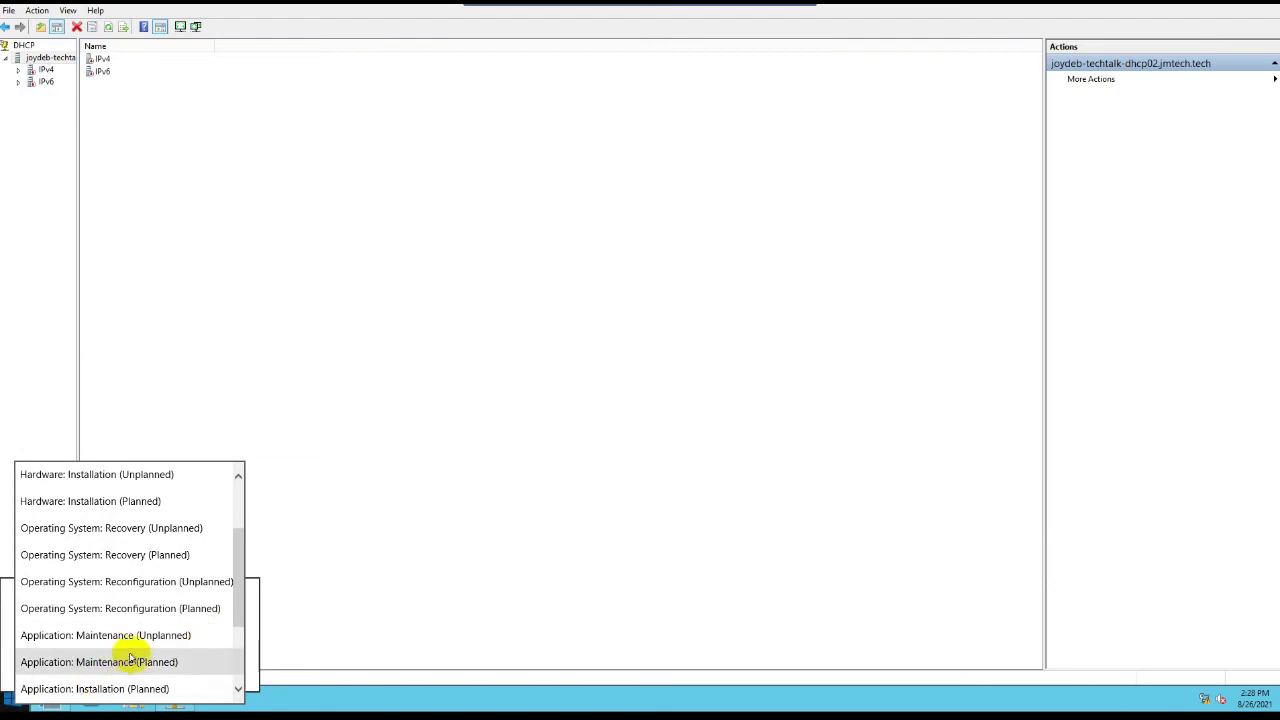
left_click(157, 670)
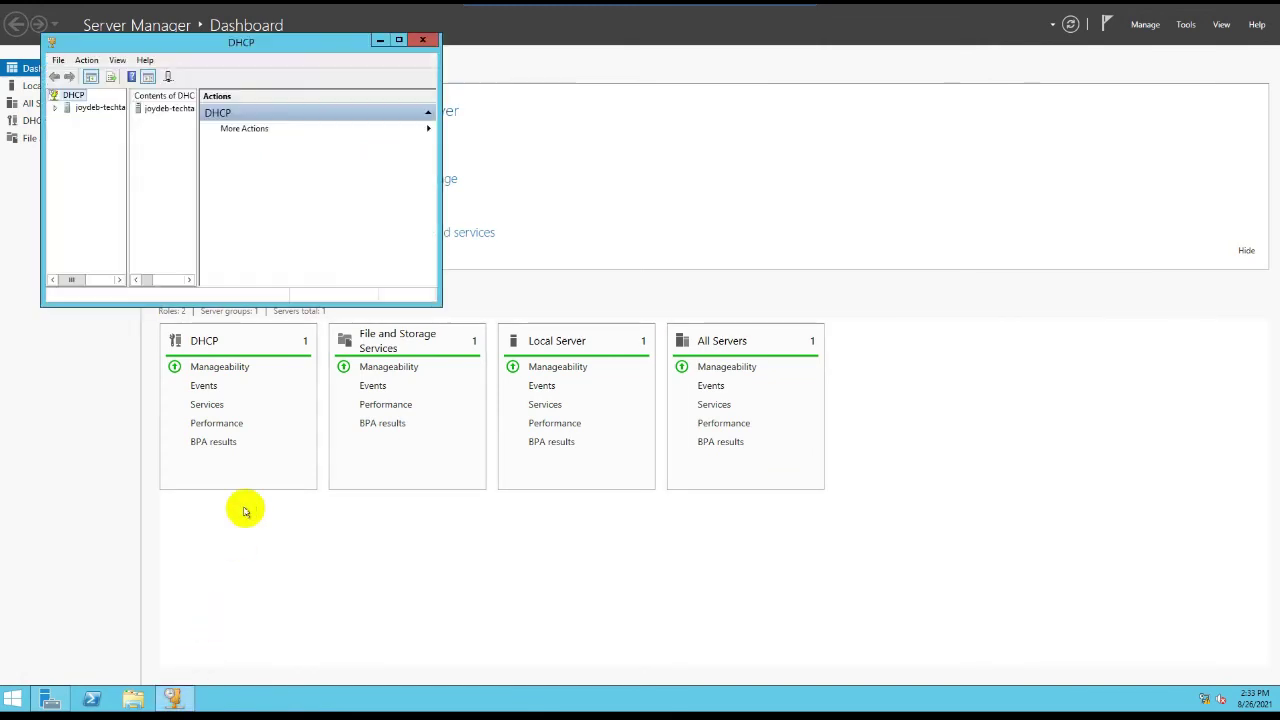
left_click(399, 40)
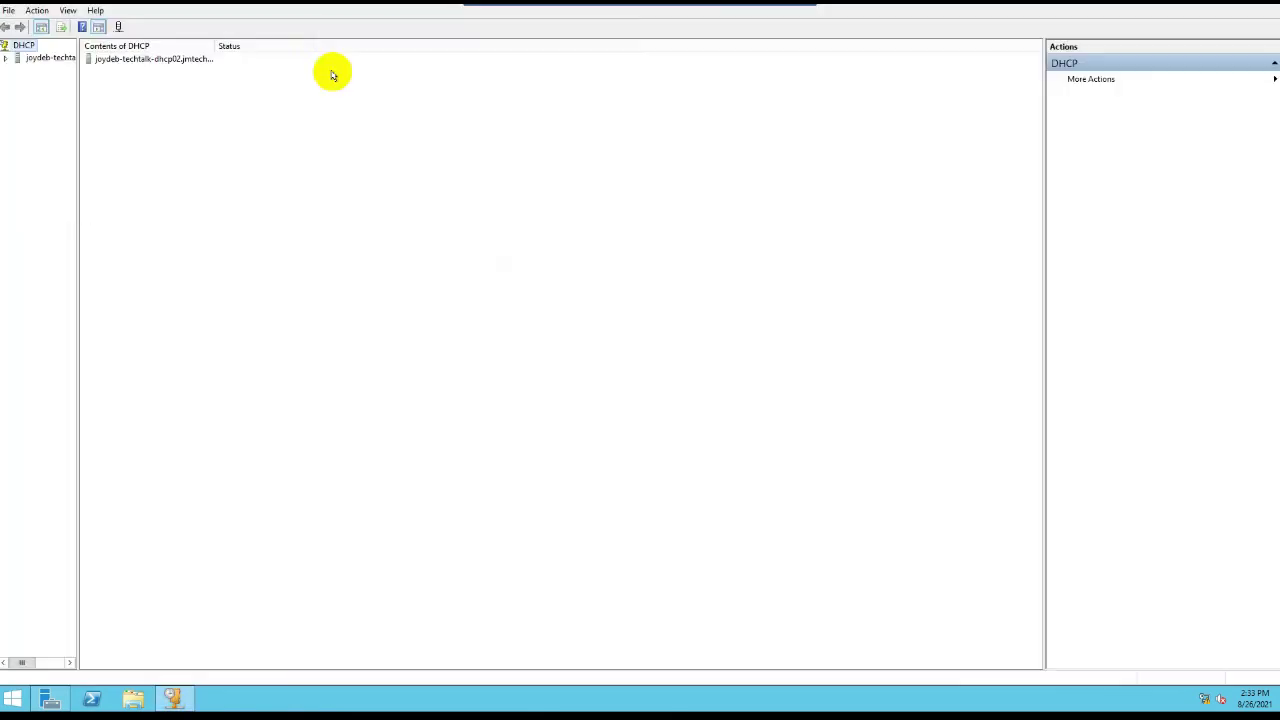
double_click(47, 57)
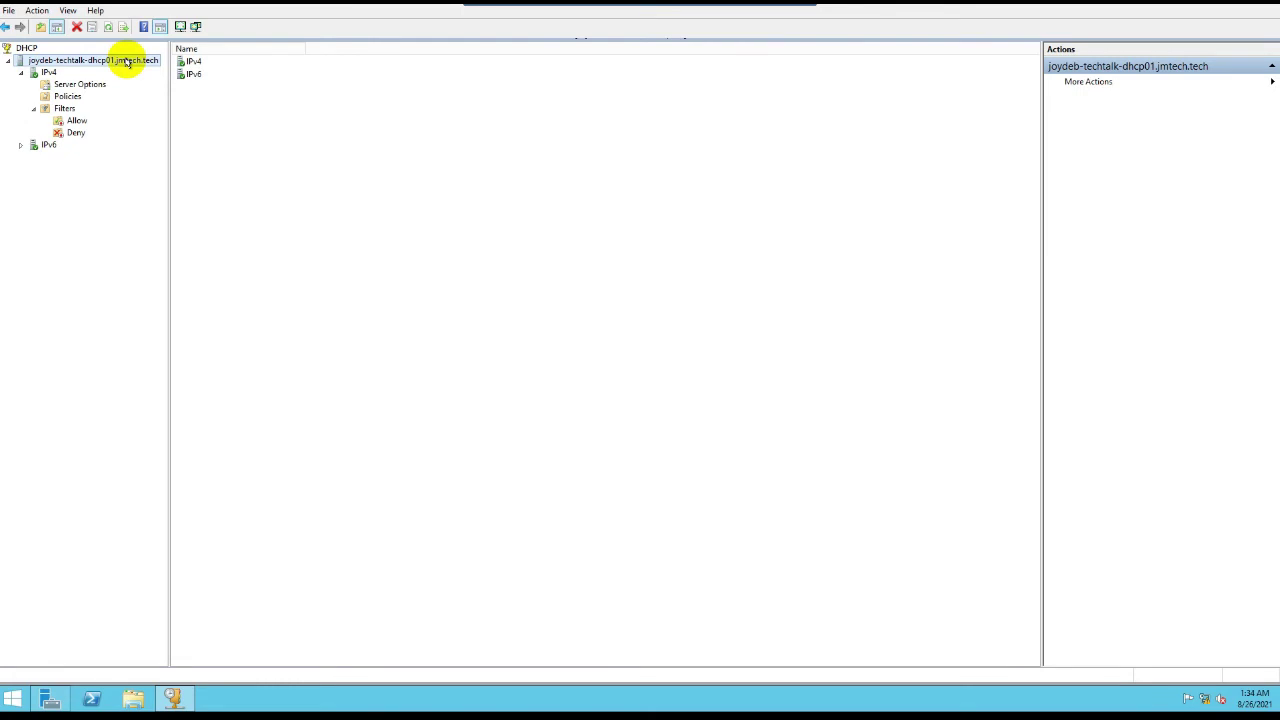
Step: Launch the New Scope wizard from the first server's IPv4 node
right_click(127, 62)
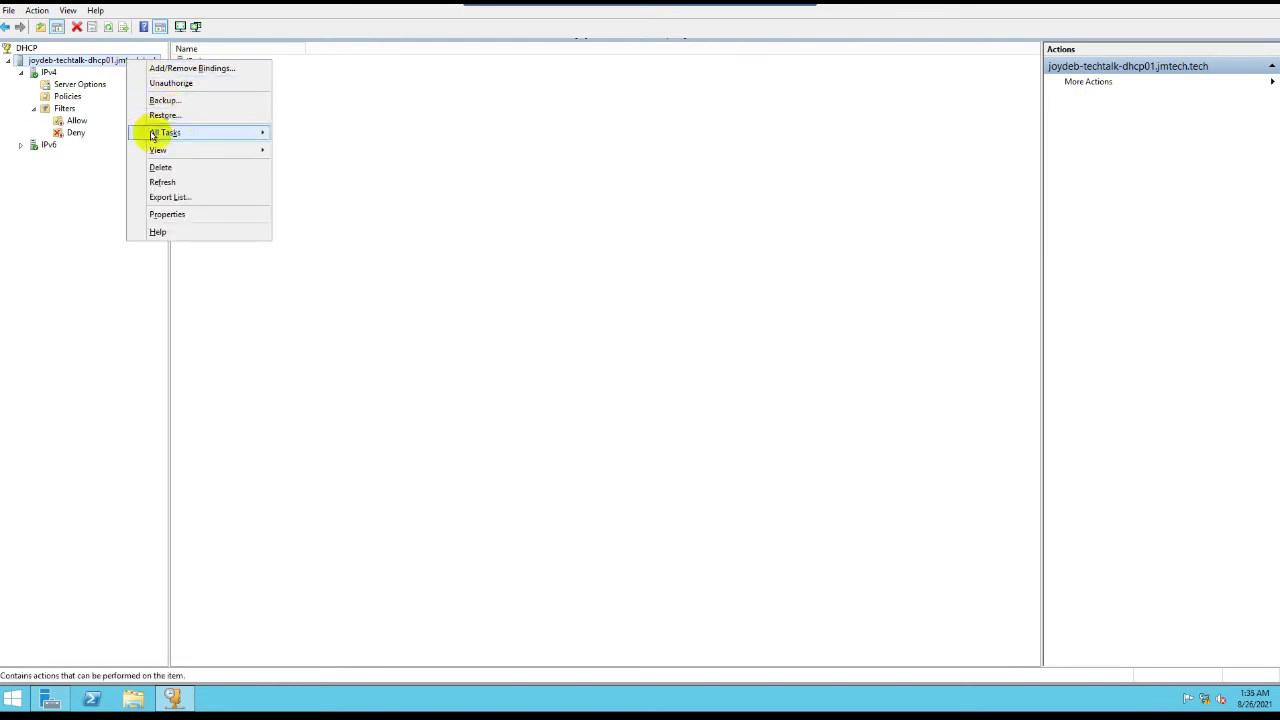
left_click(58, 76)
right_click(58, 75)
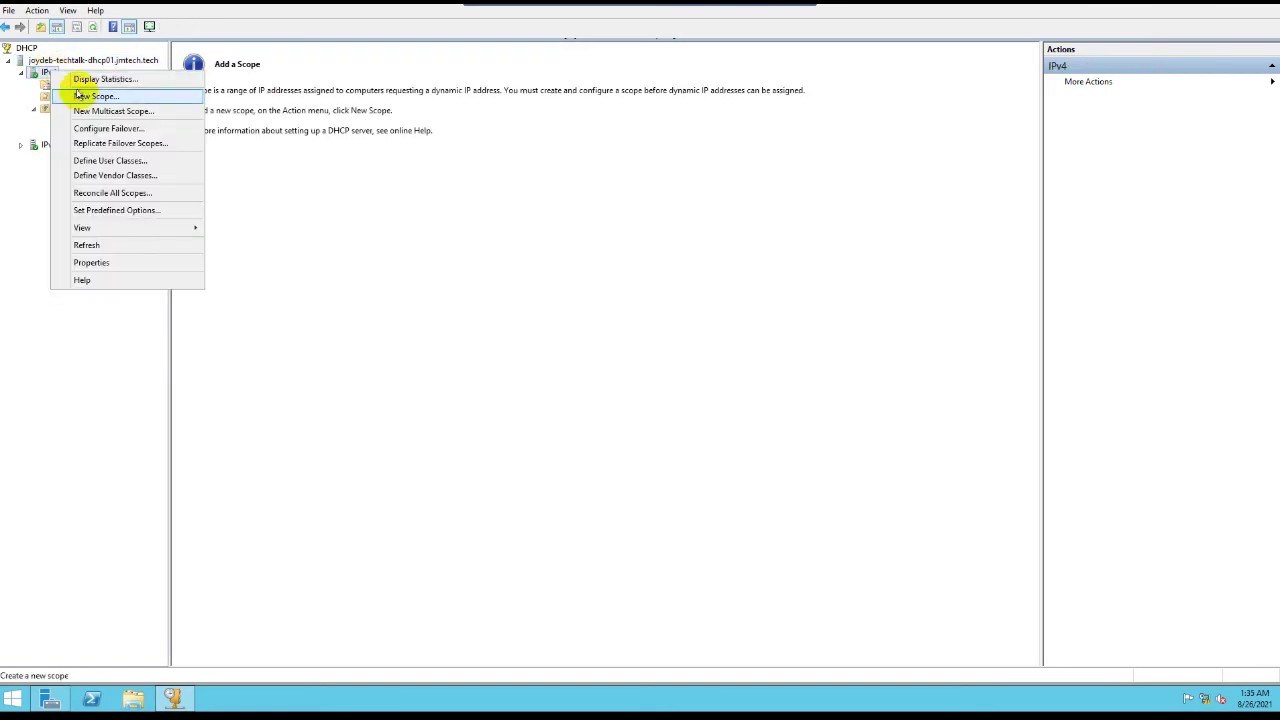
left_click(84, 98)
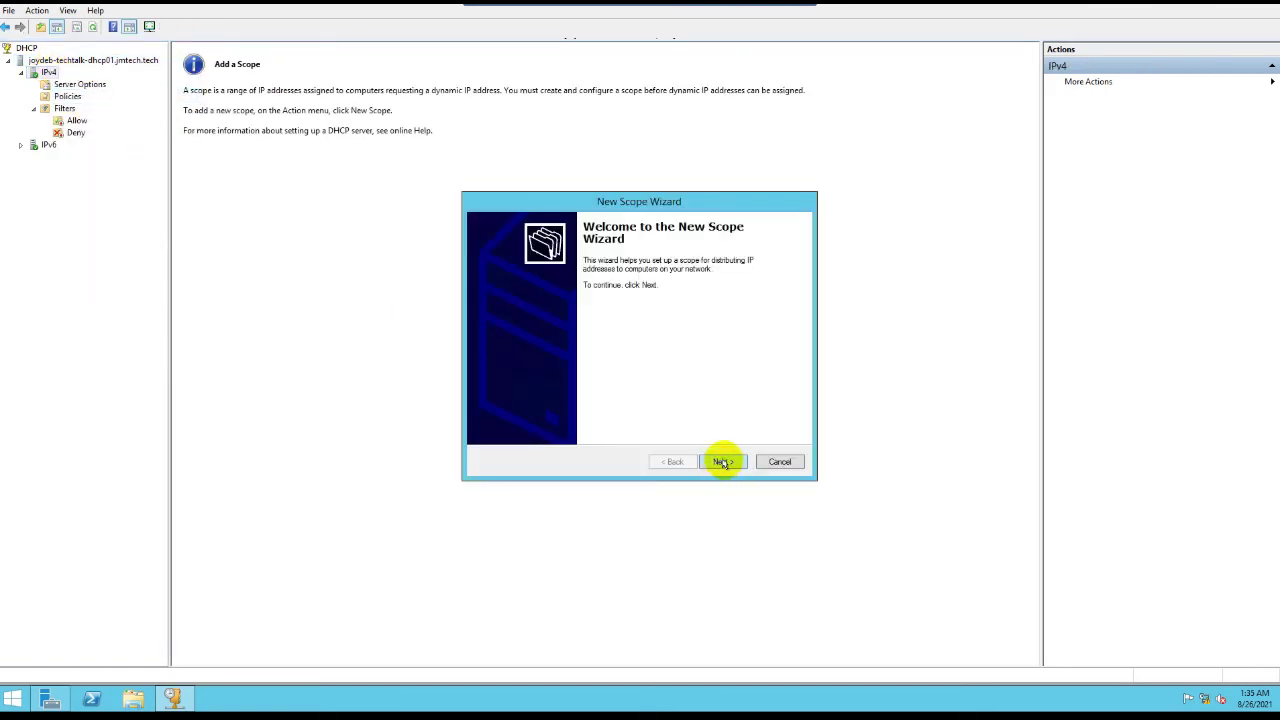
left_click(722, 461)
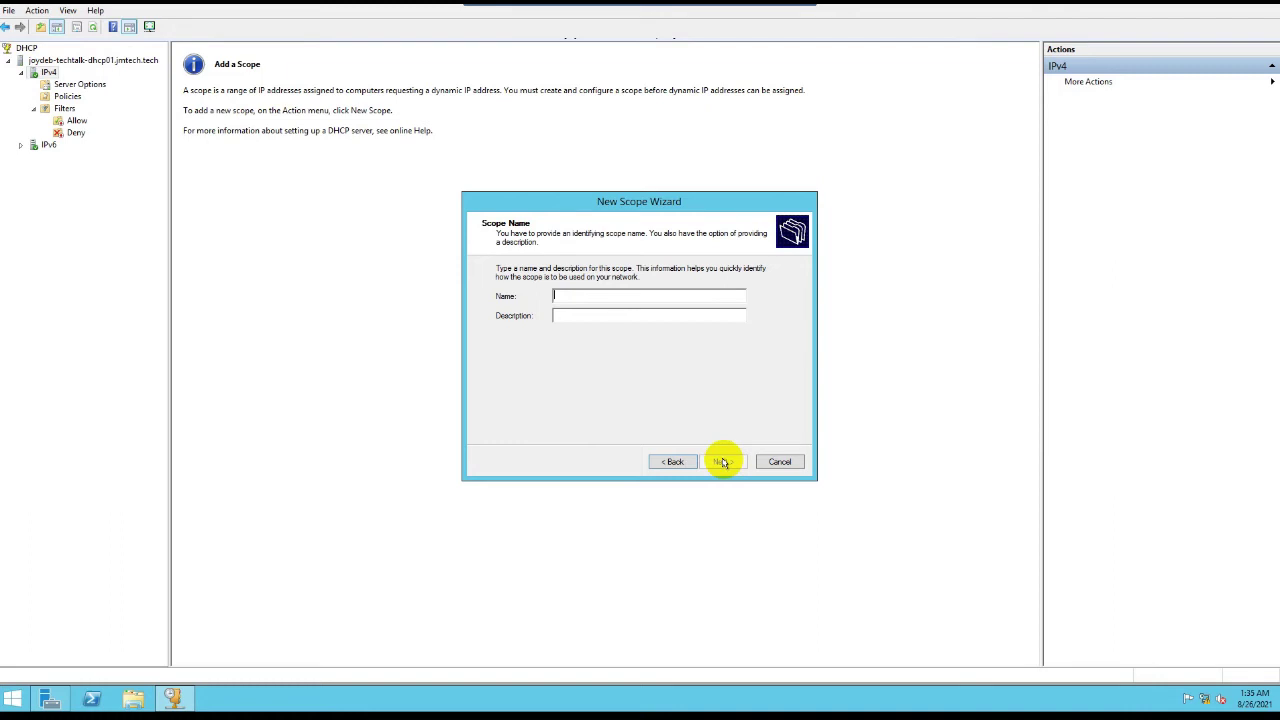
Step: Name the scope and copy '10.100.110.0/24 - Sales user' into its description
type("10.100.110.0/24")
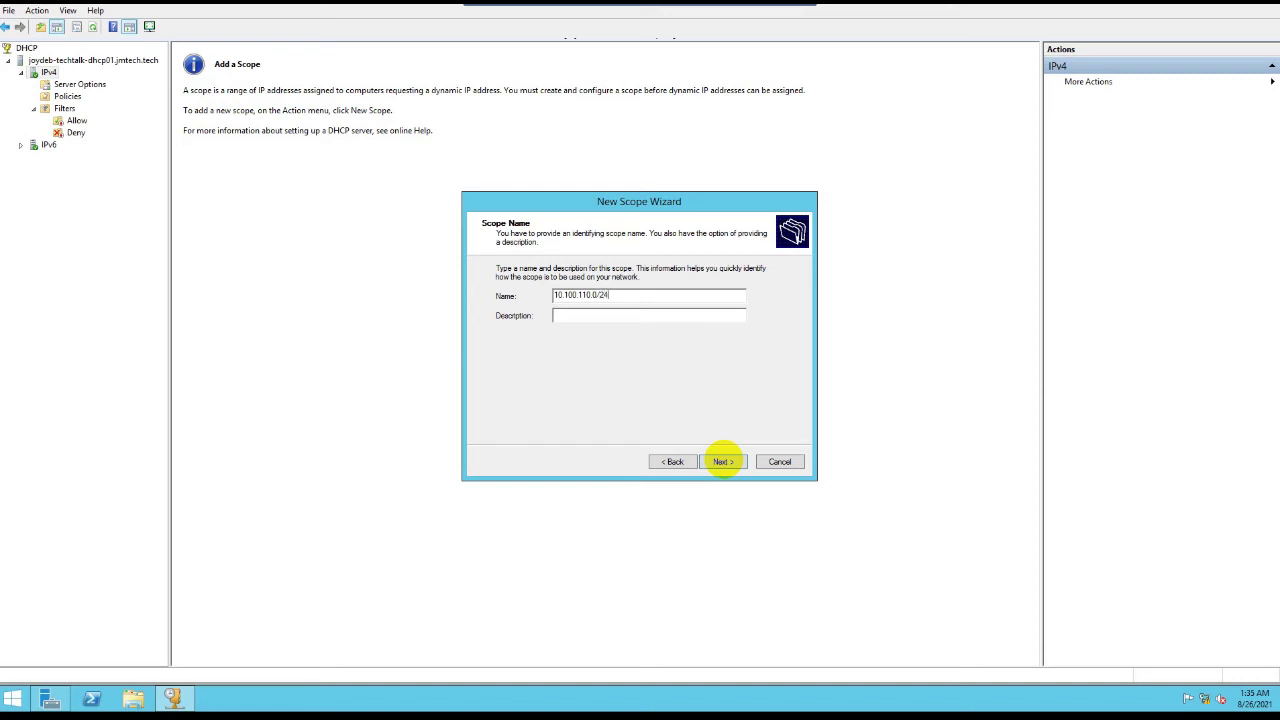
left_click_drag(628, 295, 505, 297)
key("ctrl+c")
left_click(594, 316)
key("ctrl+v")
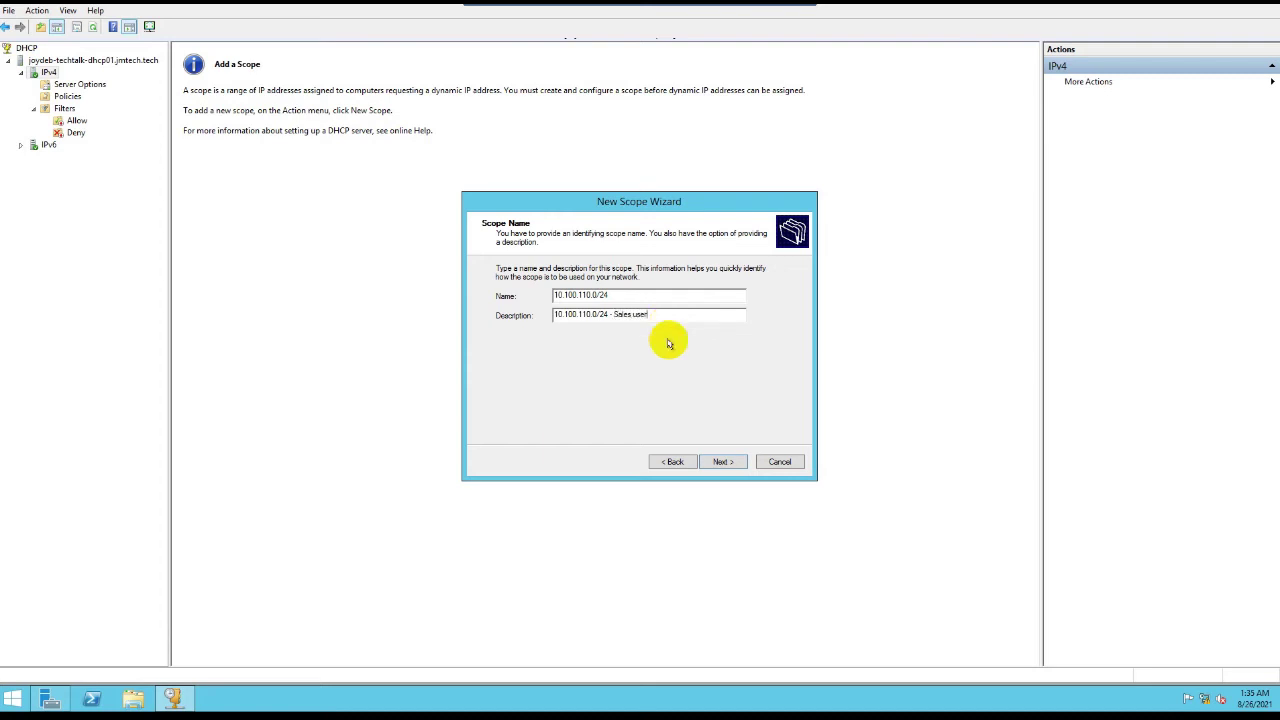
left_click(722, 462)
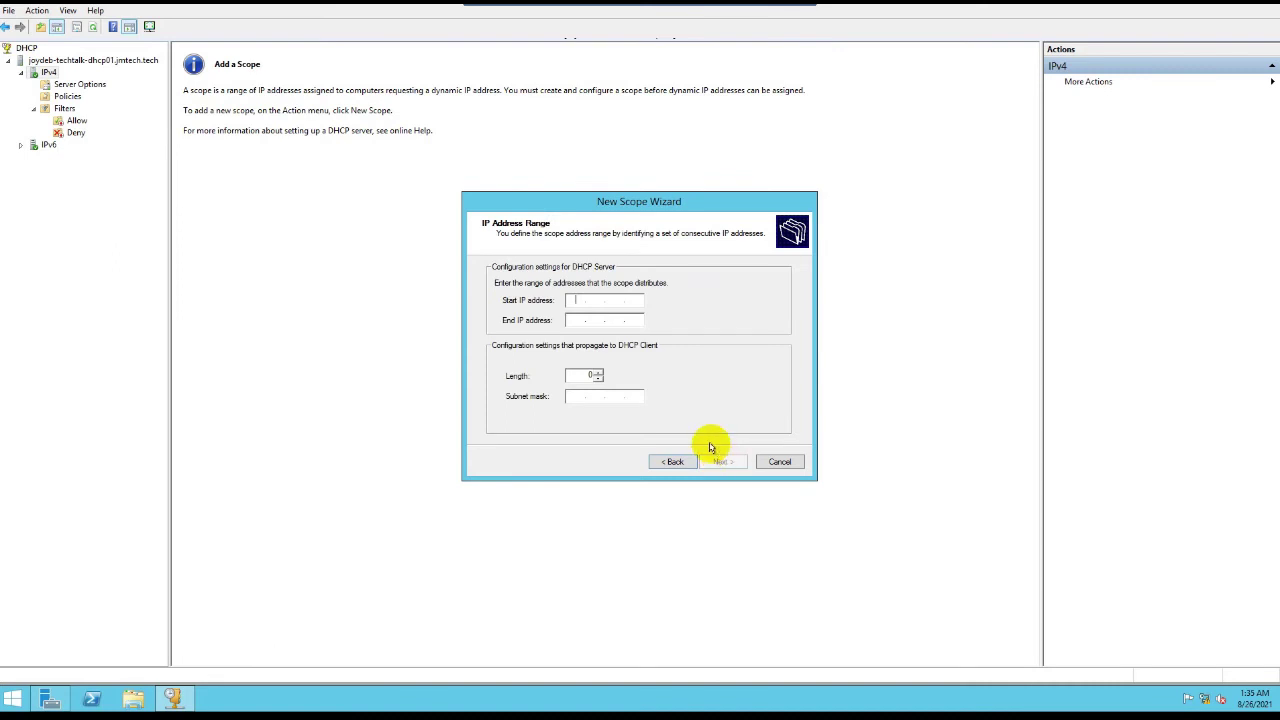
Step: Enter the range 10.100.110.21–10.100.110.220 with prefix length 24 (255.255.255.0)
type("2")
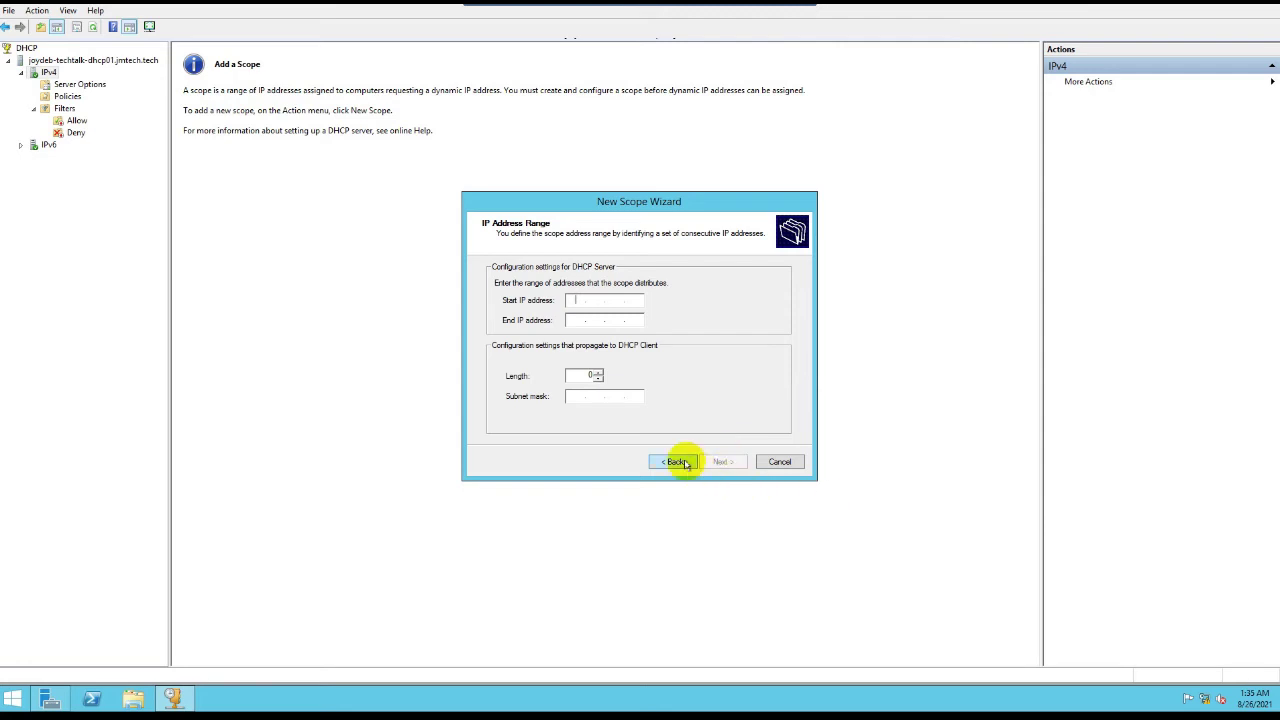
left_click(674, 461)
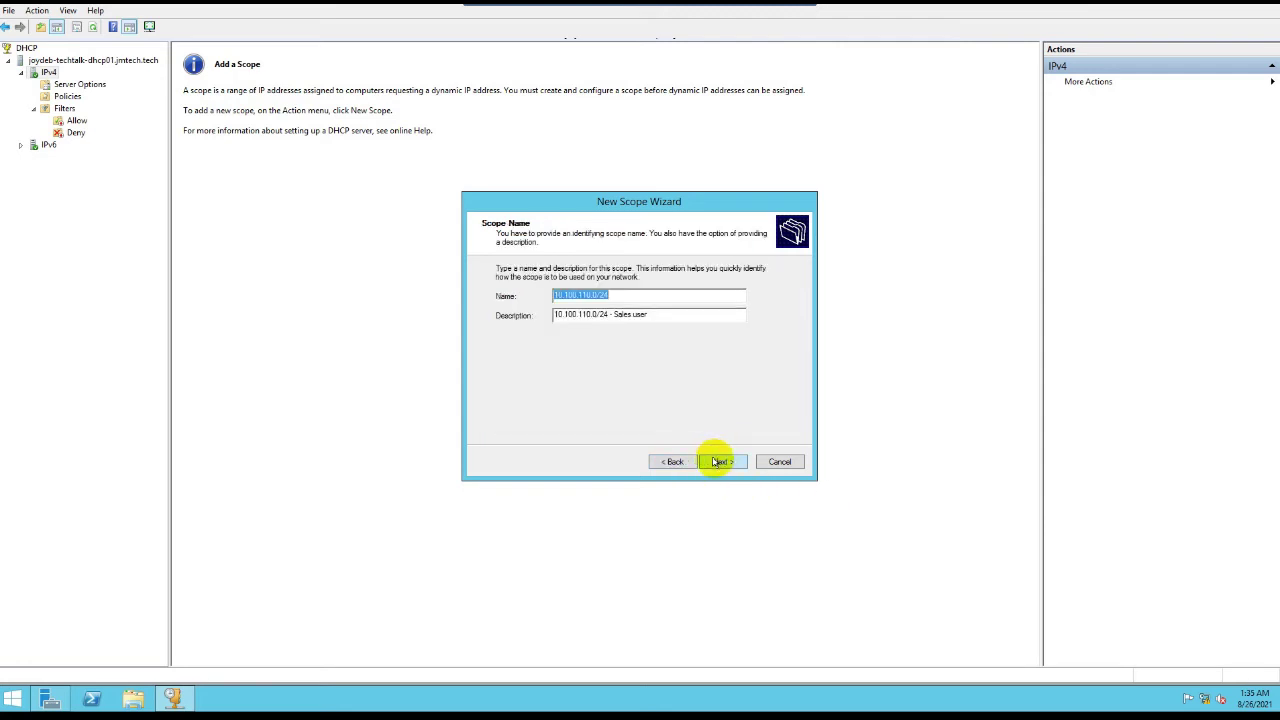
left_click(718, 461)
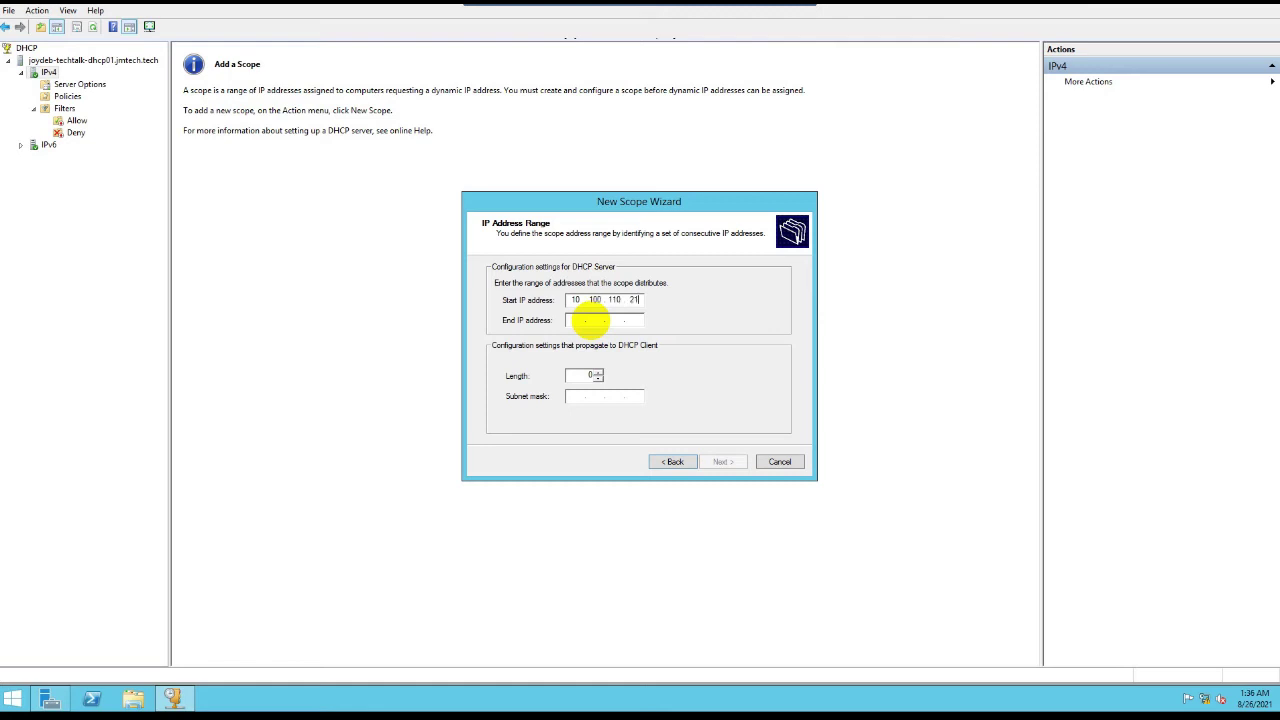
type("10.100.110.220")
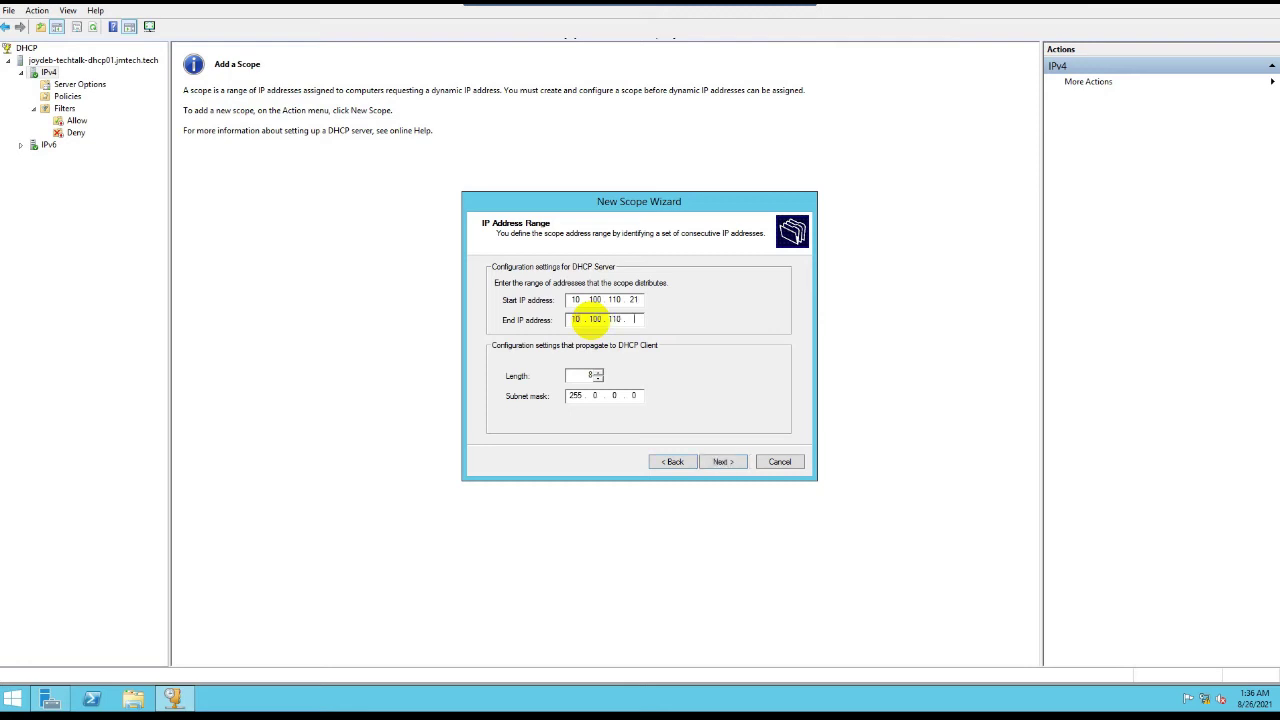
double_click(596, 375)
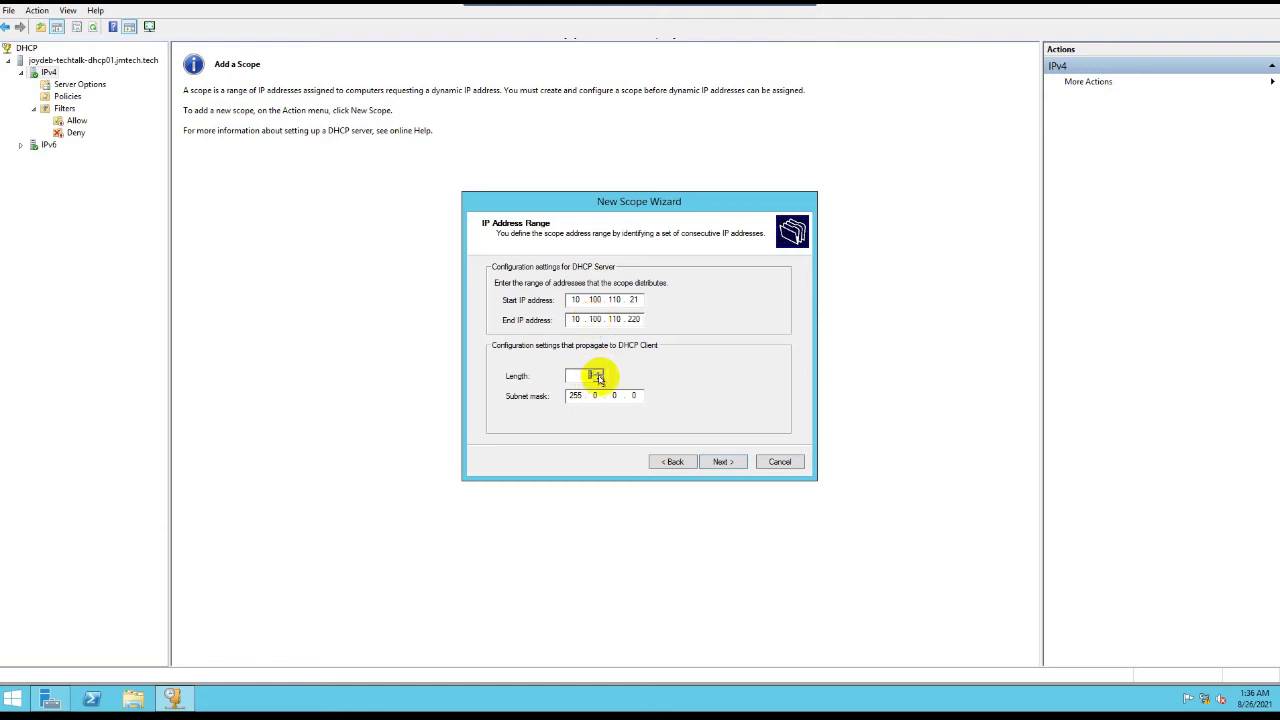
type("24")
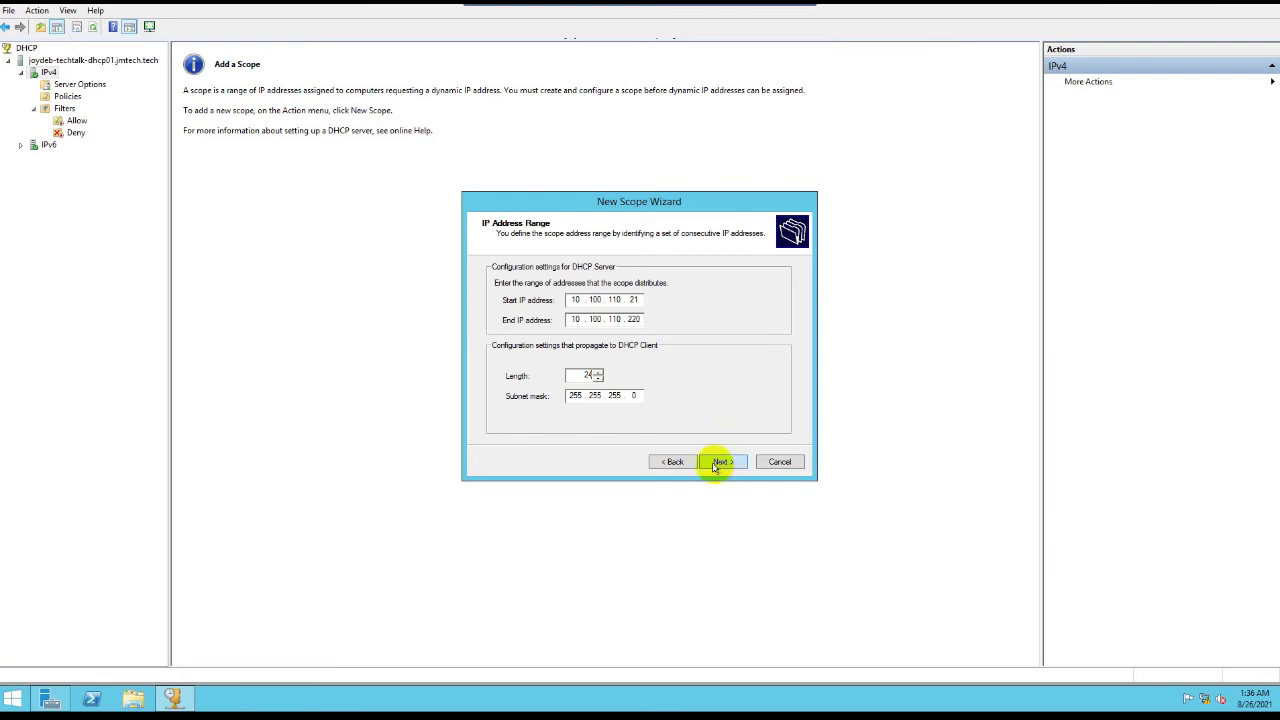
left_click(722, 462)
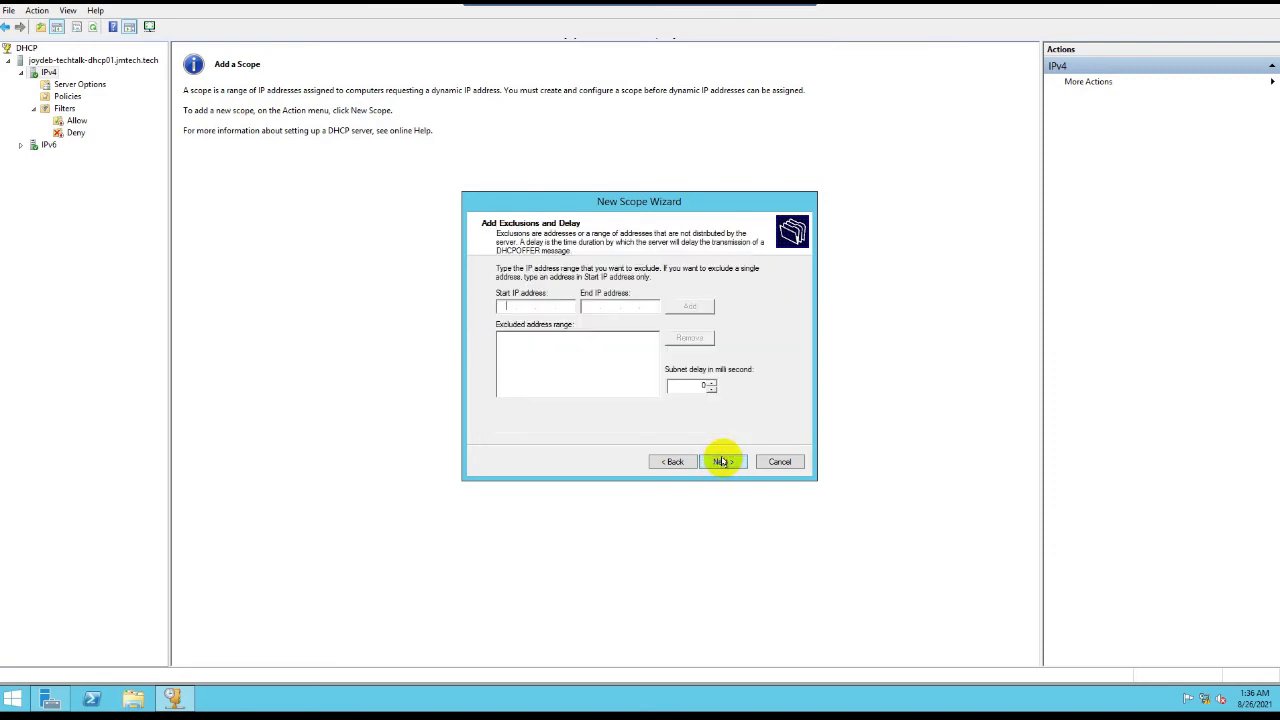
Step: Skip exclusions and set the lease duration to 14 days
left_click(725, 463)
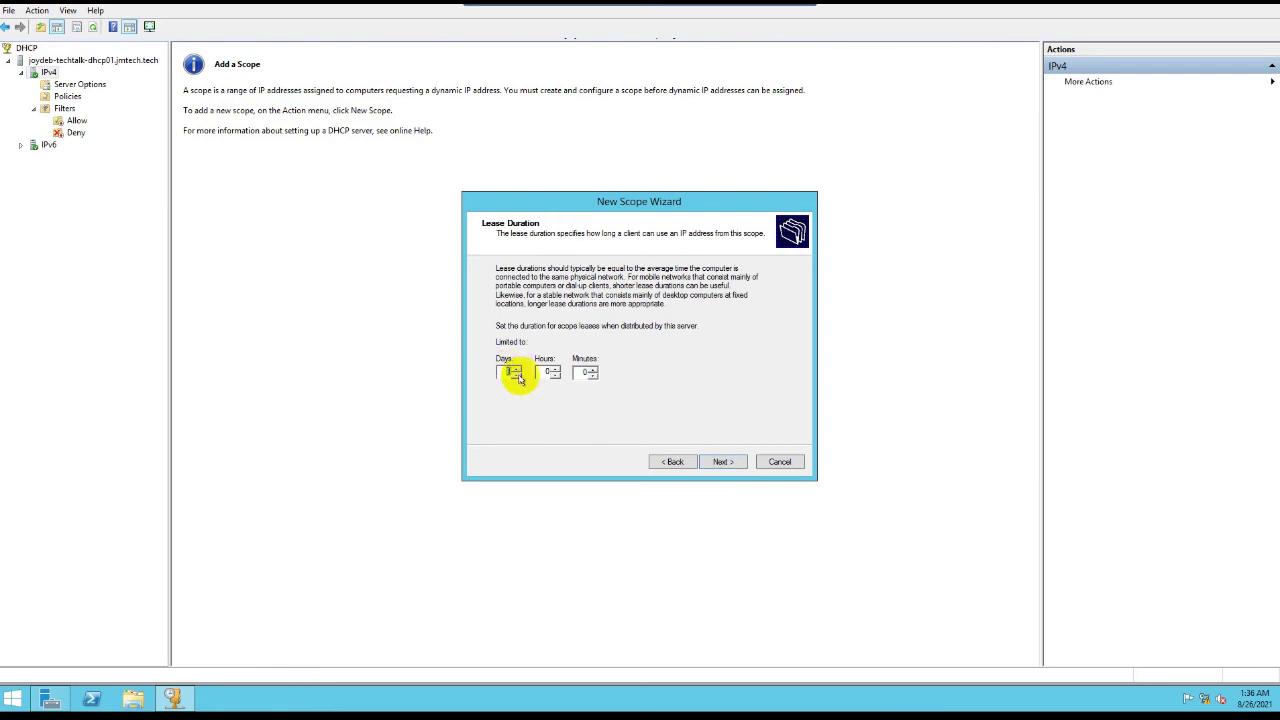
left_click(517, 369)
left_click(517, 369)
left_click(517, 369)
left_click(517, 369)
left_click(517, 369)
left_click(517, 369)
left_click(722, 462)
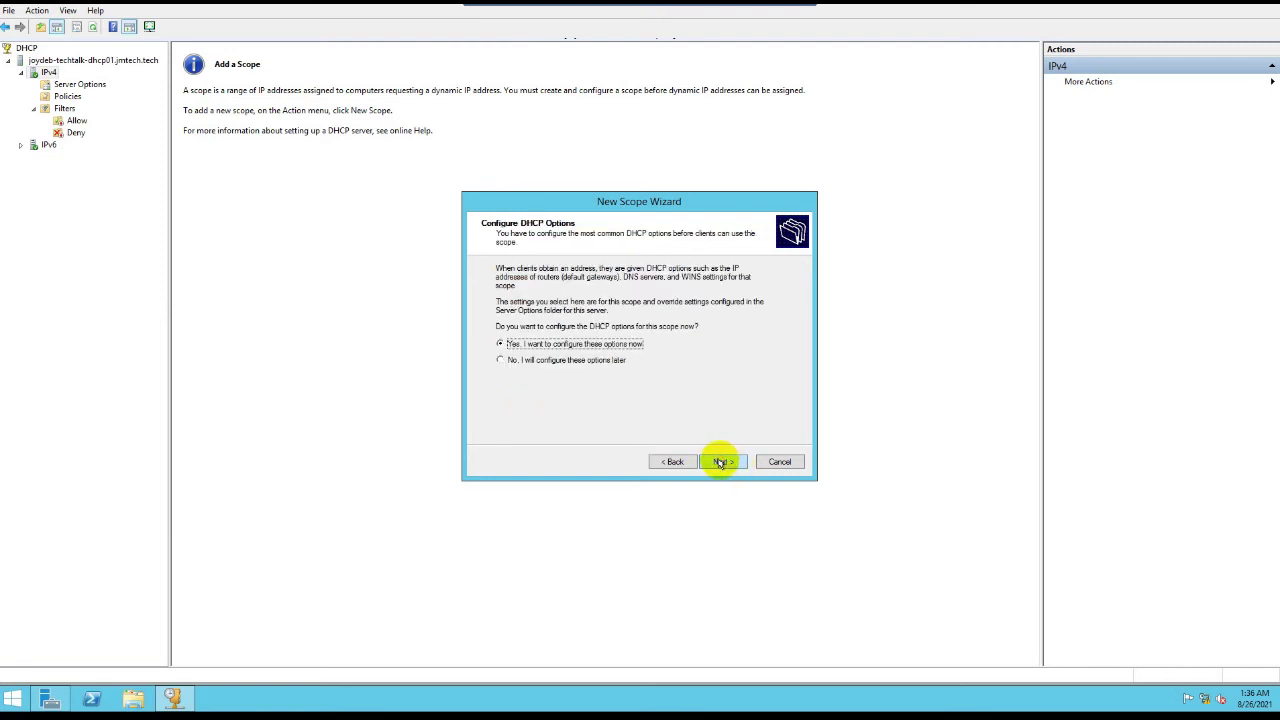
Step: Add default gateway 10.100.110.254, accept DNS 10.52.244.222, and skip WINS and activation pages
left_click(720, 462)
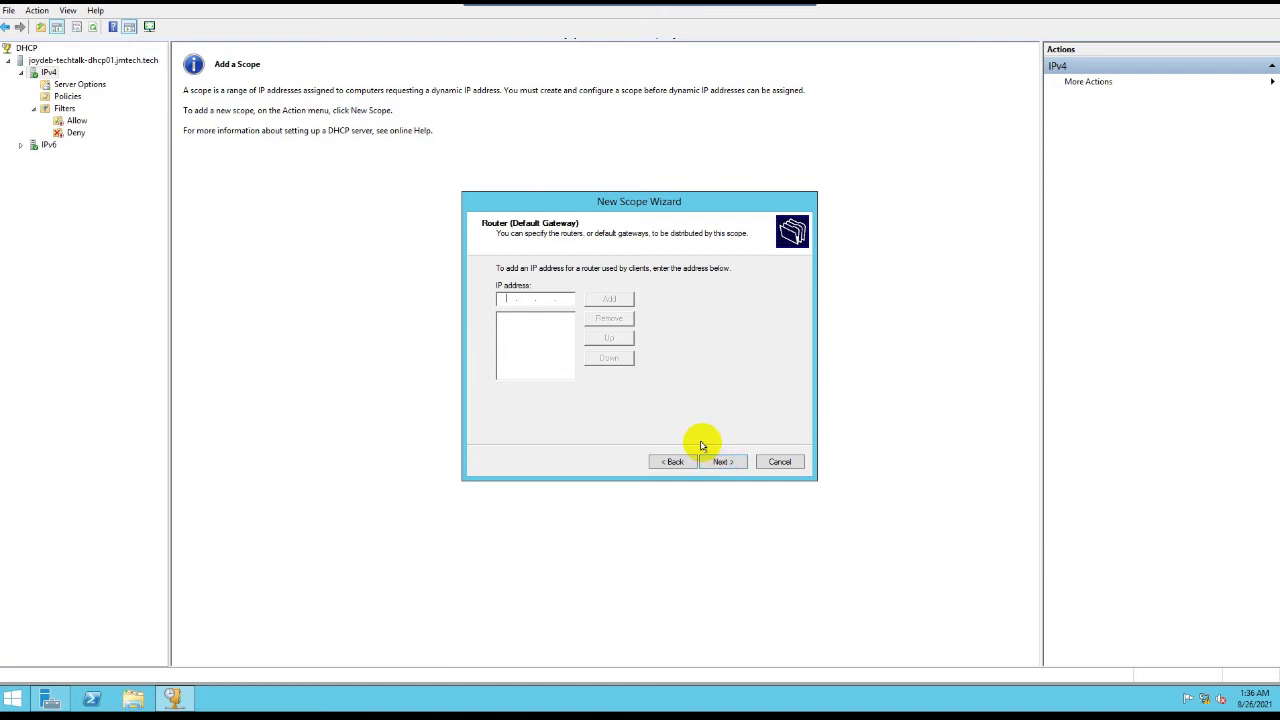
type("10")
type("4")
left_click(610, 300)
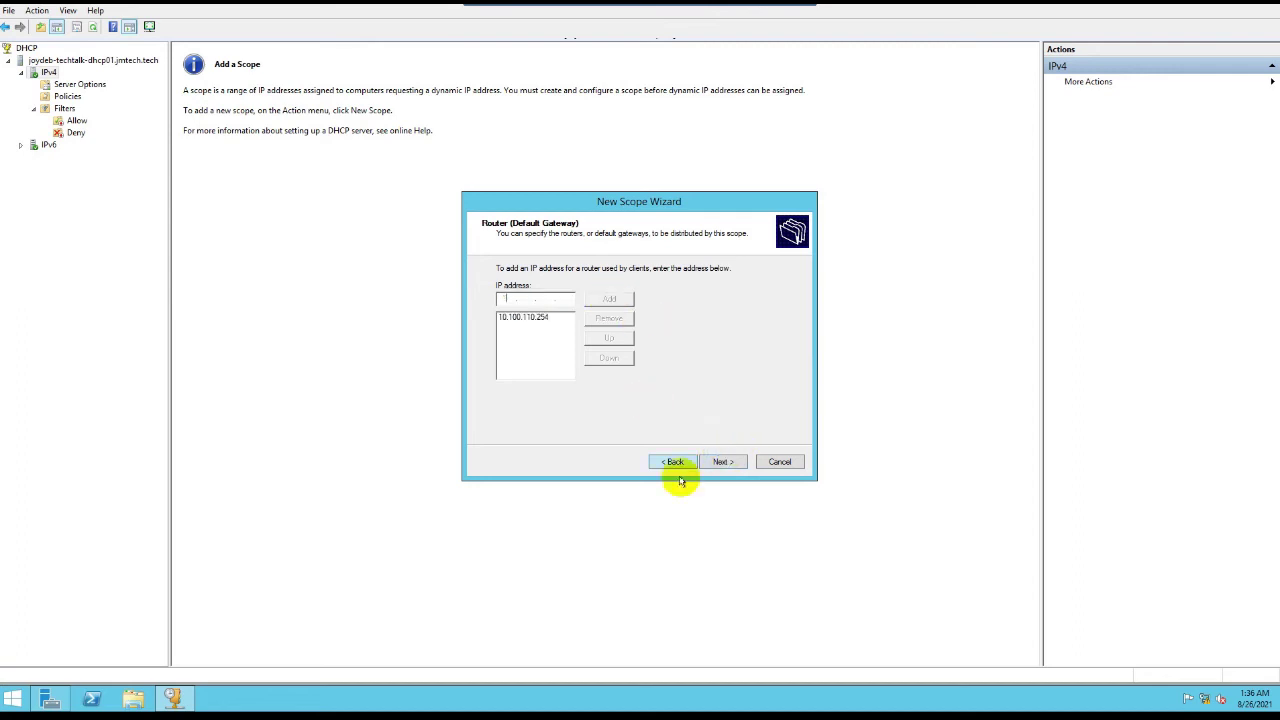
left_click(722, 461)
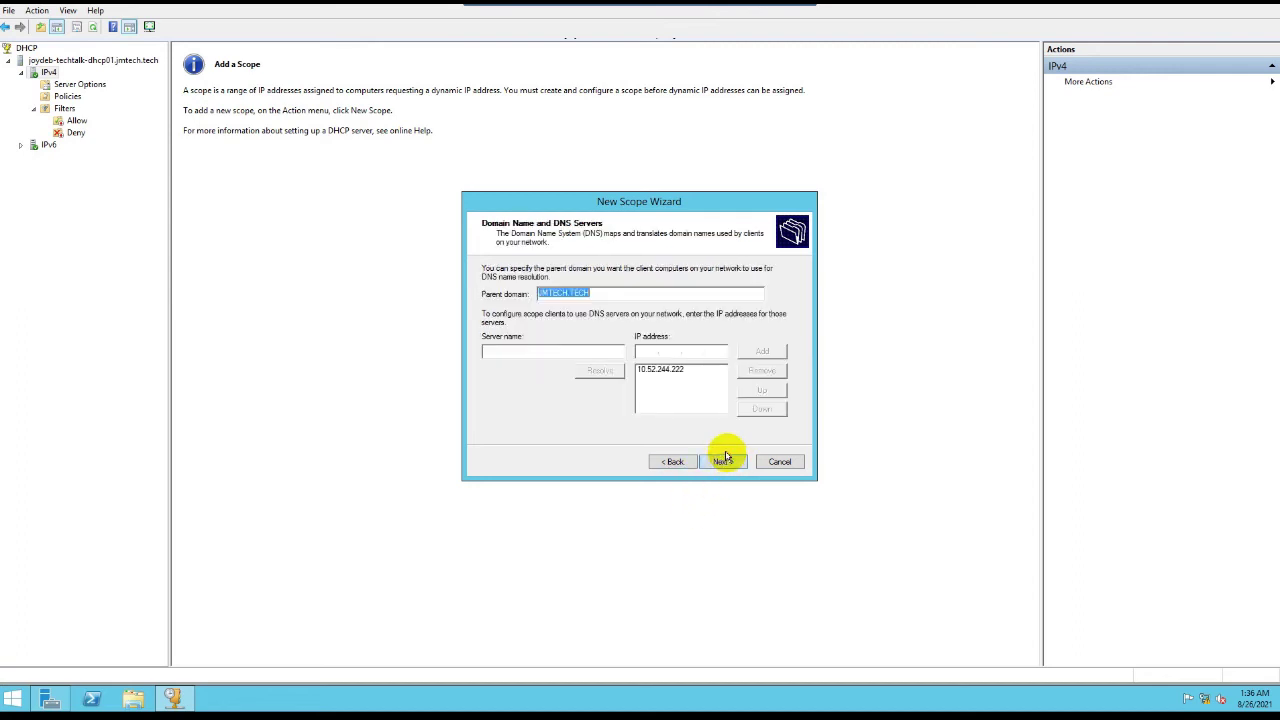
left_click(722, 462)
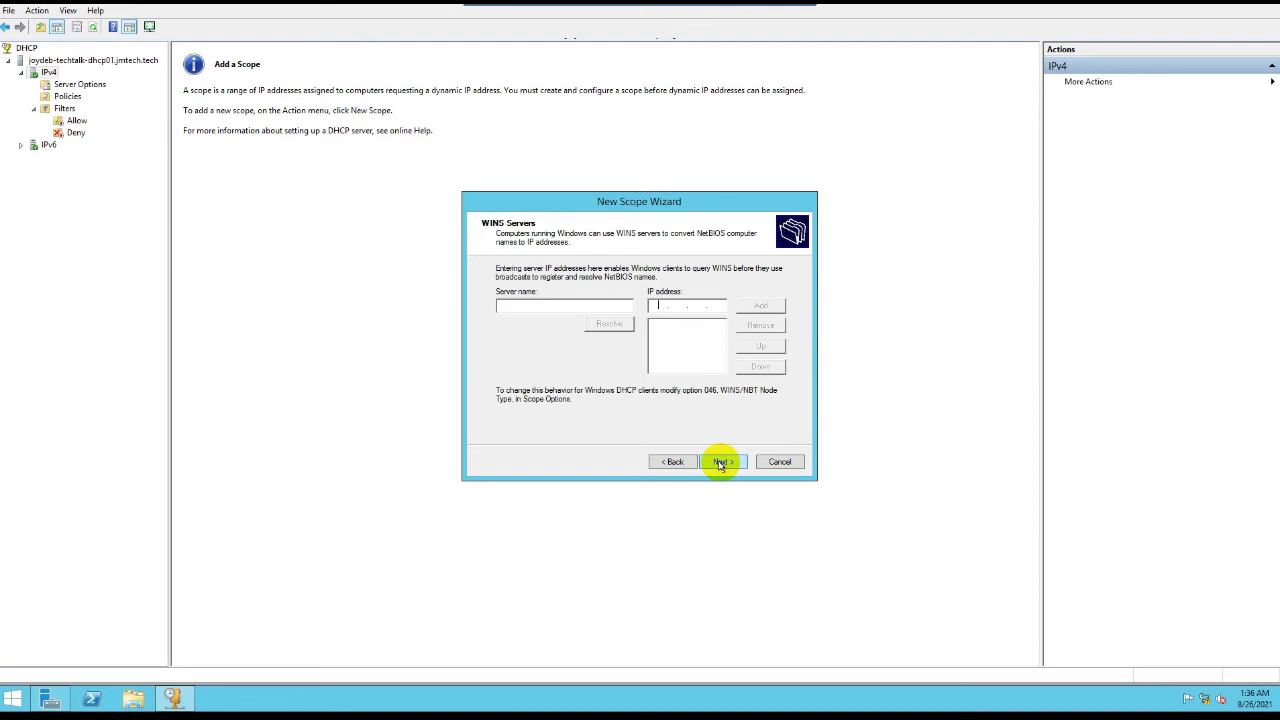
left_click(721, 463)
left_click(720, 461)
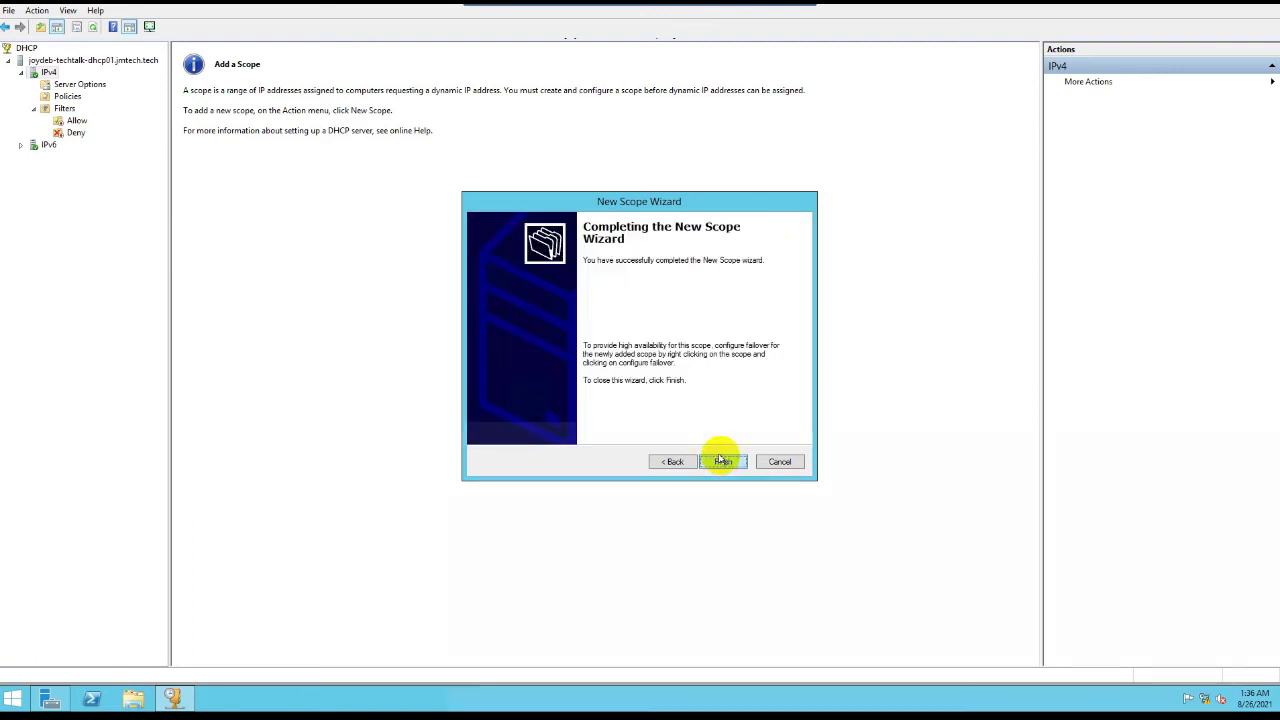
Step: Finish the scope wizard and refresh IPv4 to show the new 10.100.110.0 scope
left_click(722, 461)
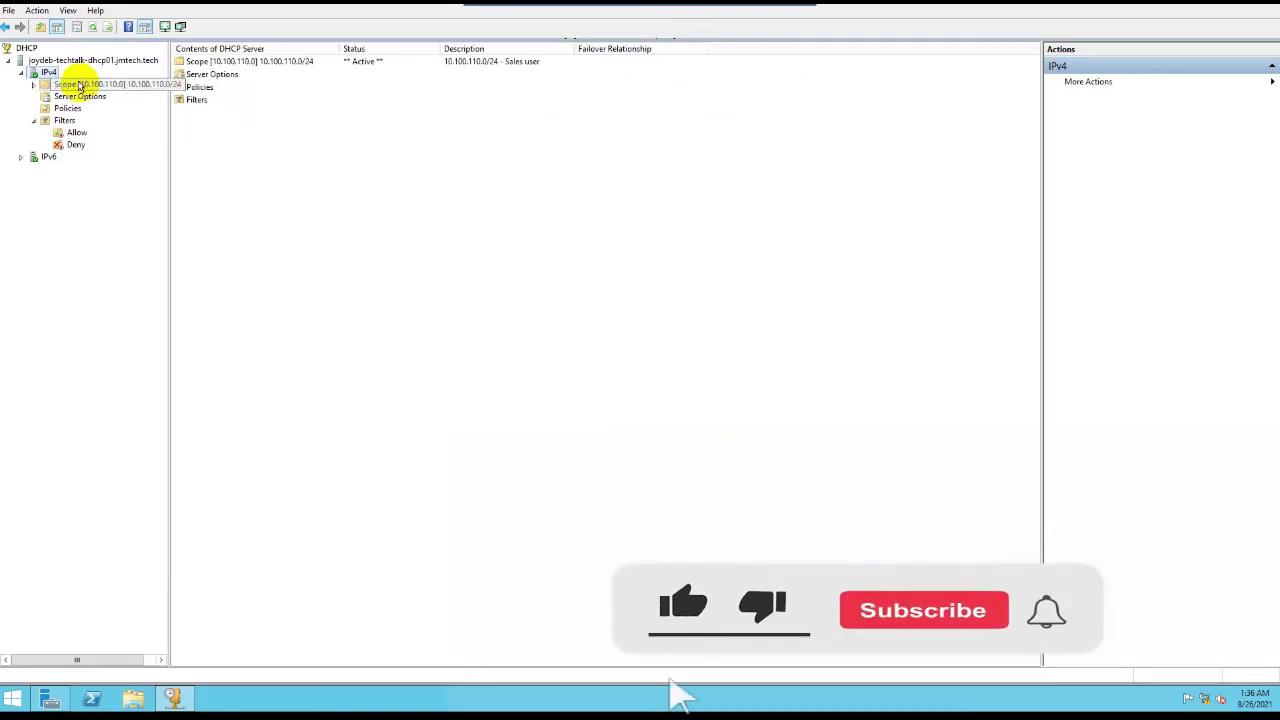
double_click(80, 85)
left_click(49, 73)
right_click(50, 73)
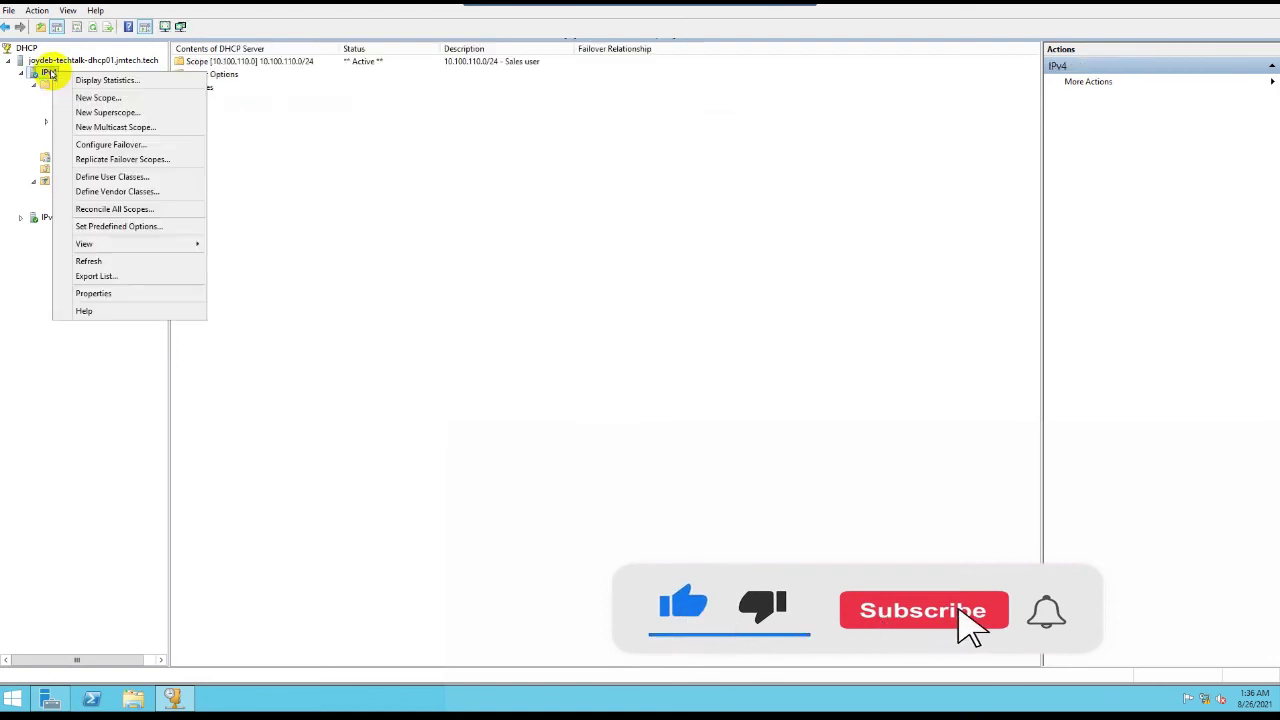
left_click(88, 260)
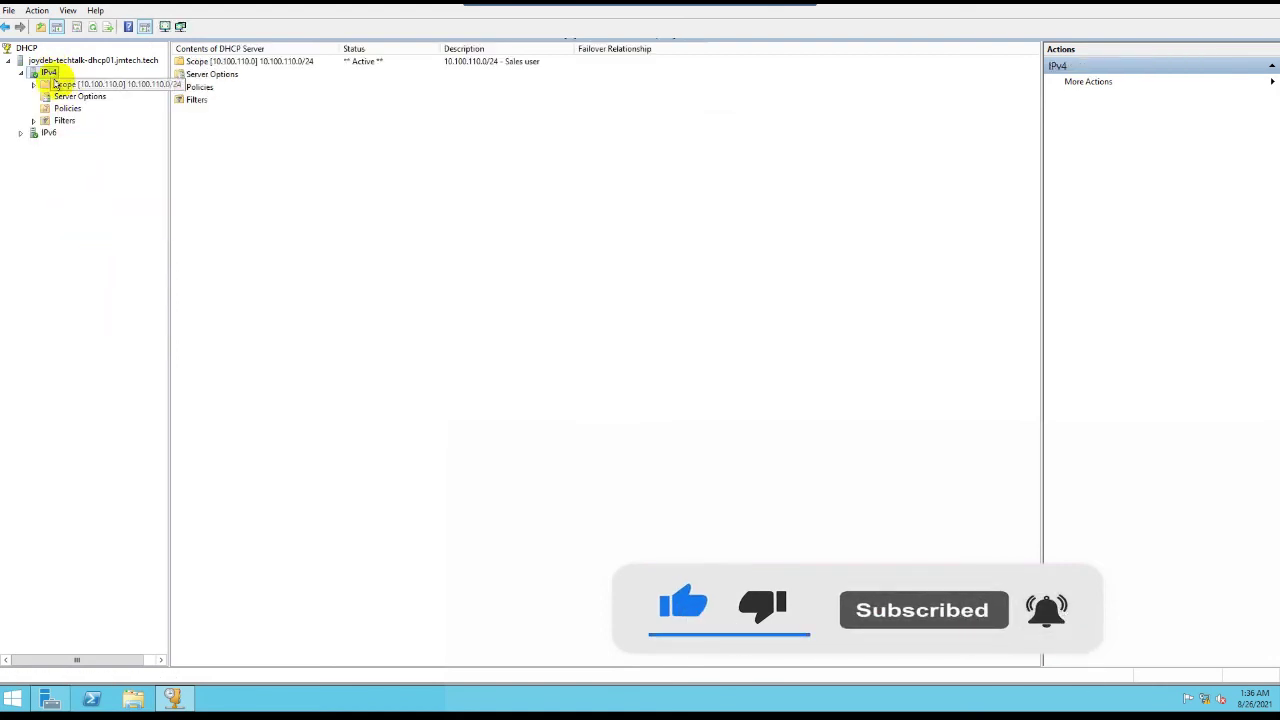
Step: Check the server and IPv4 context menus, ending with the IPv4 actions menu open
left_click(45, 61)
right_click(45, 61)
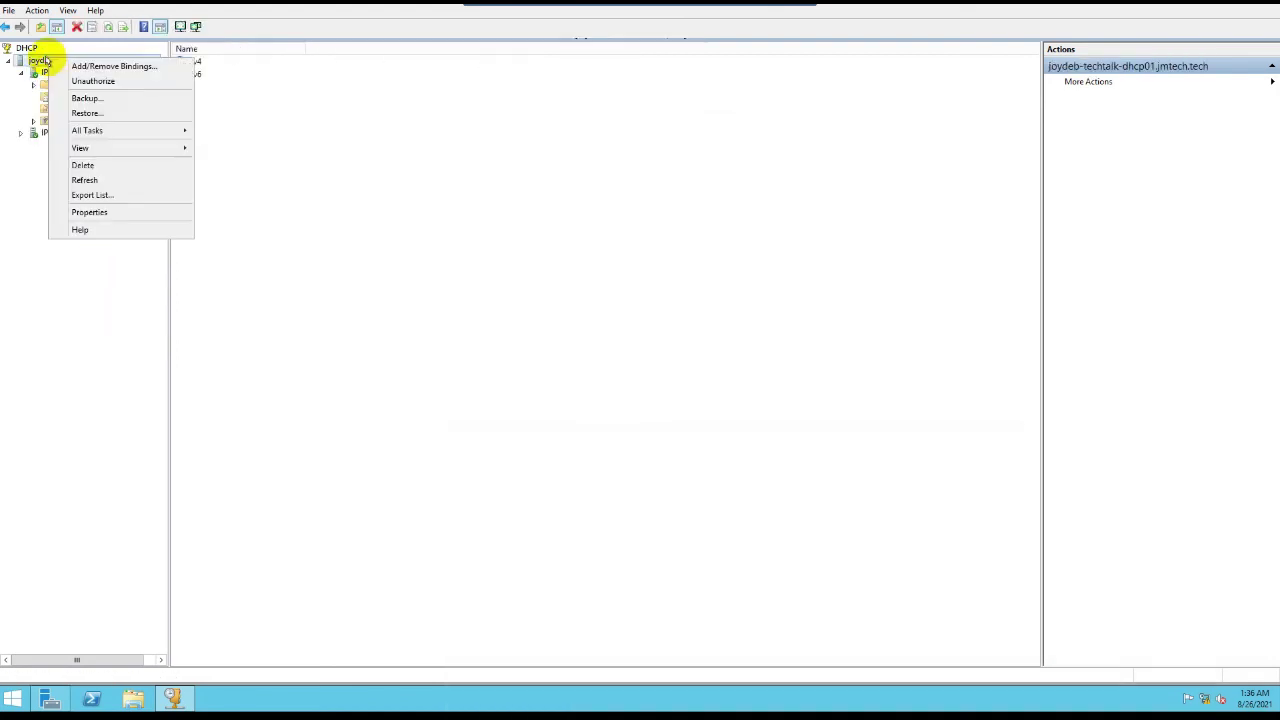
left_click(36, 72)
left_click(22, 73)
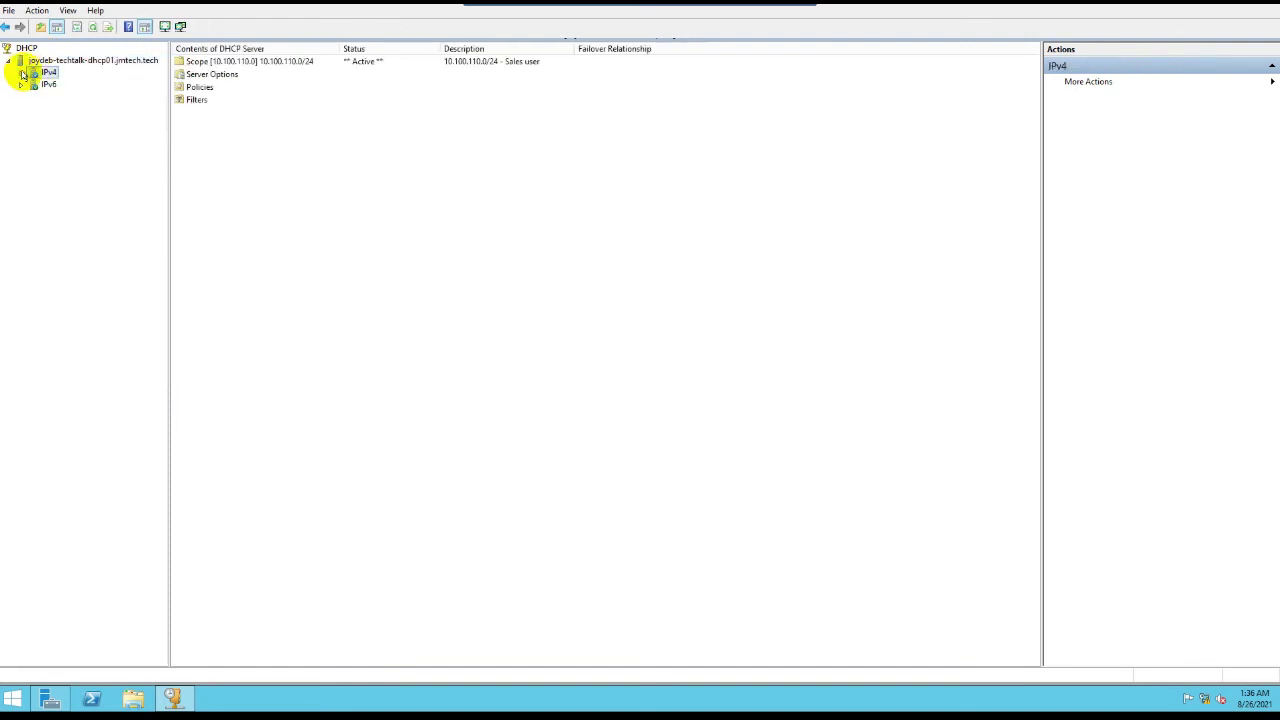
left_click(22, 73)
right_click(40, 73)
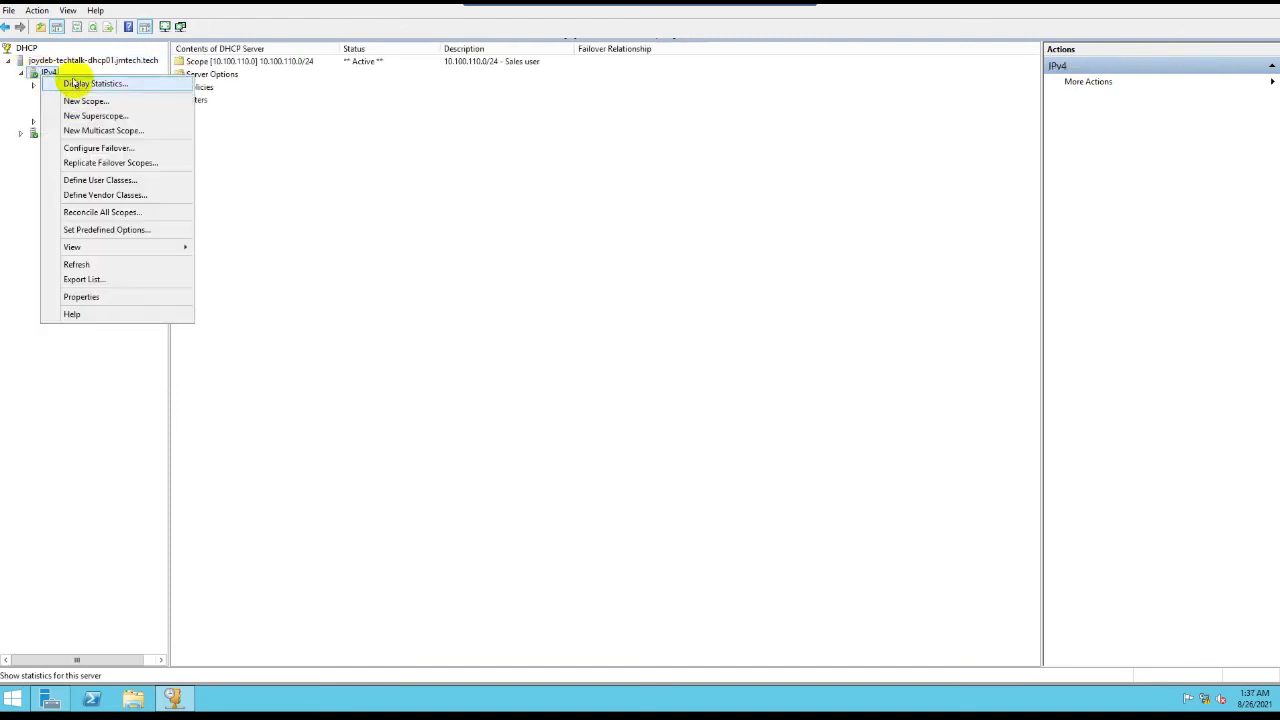
left_click(57, 60)
right_click(58, 61)
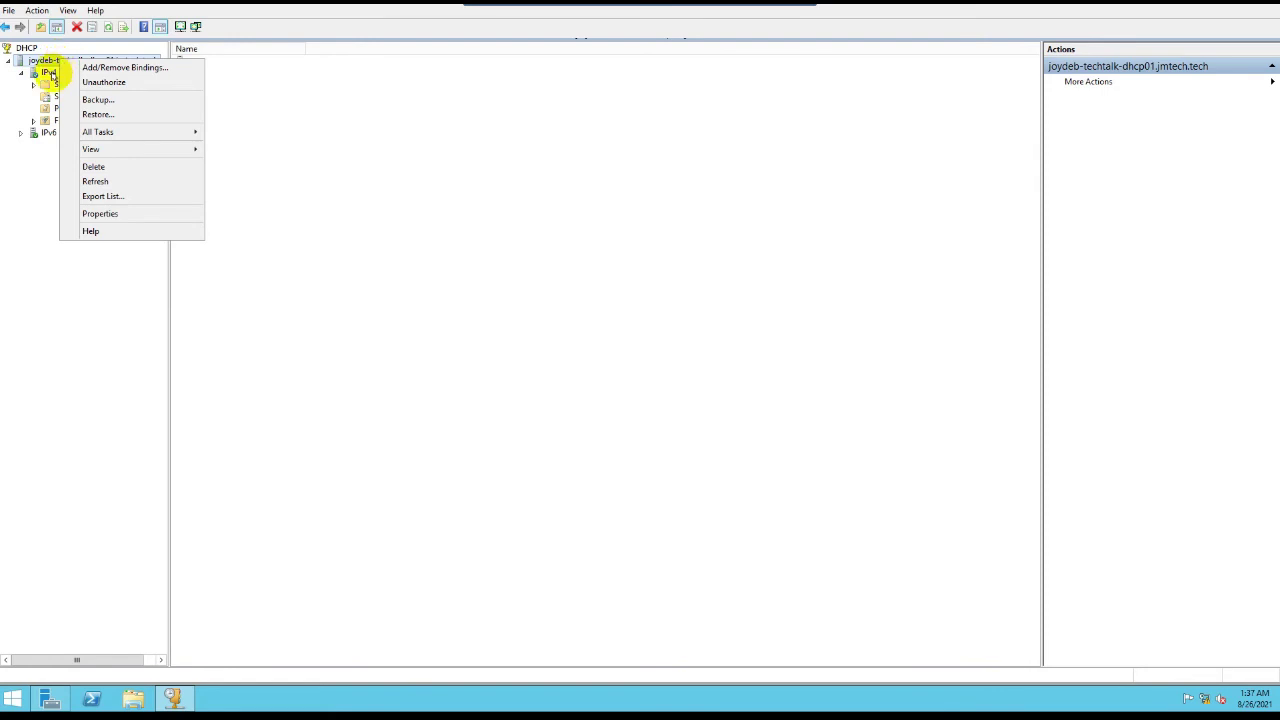
left_click(50, 74)
right_click(50, 74)
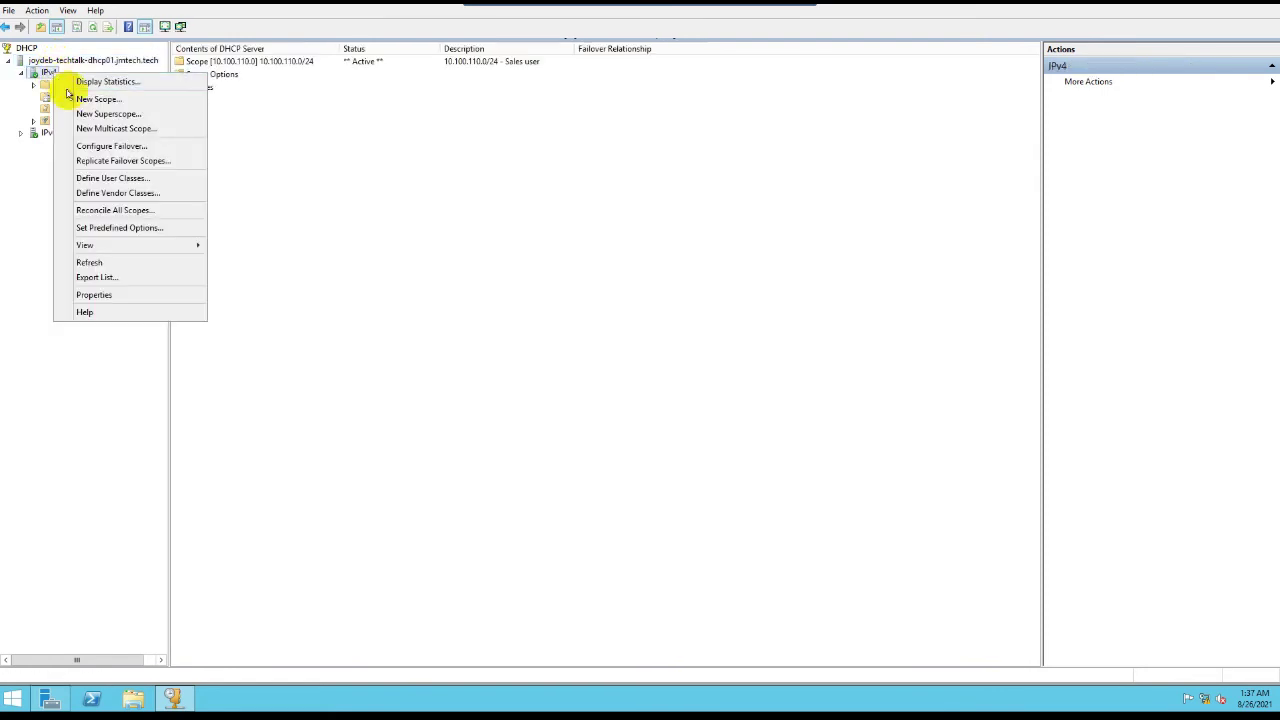
Step: Launch Configure Failover, pass the introduction, and browse the domain for a partner server
left_click(100, 146)
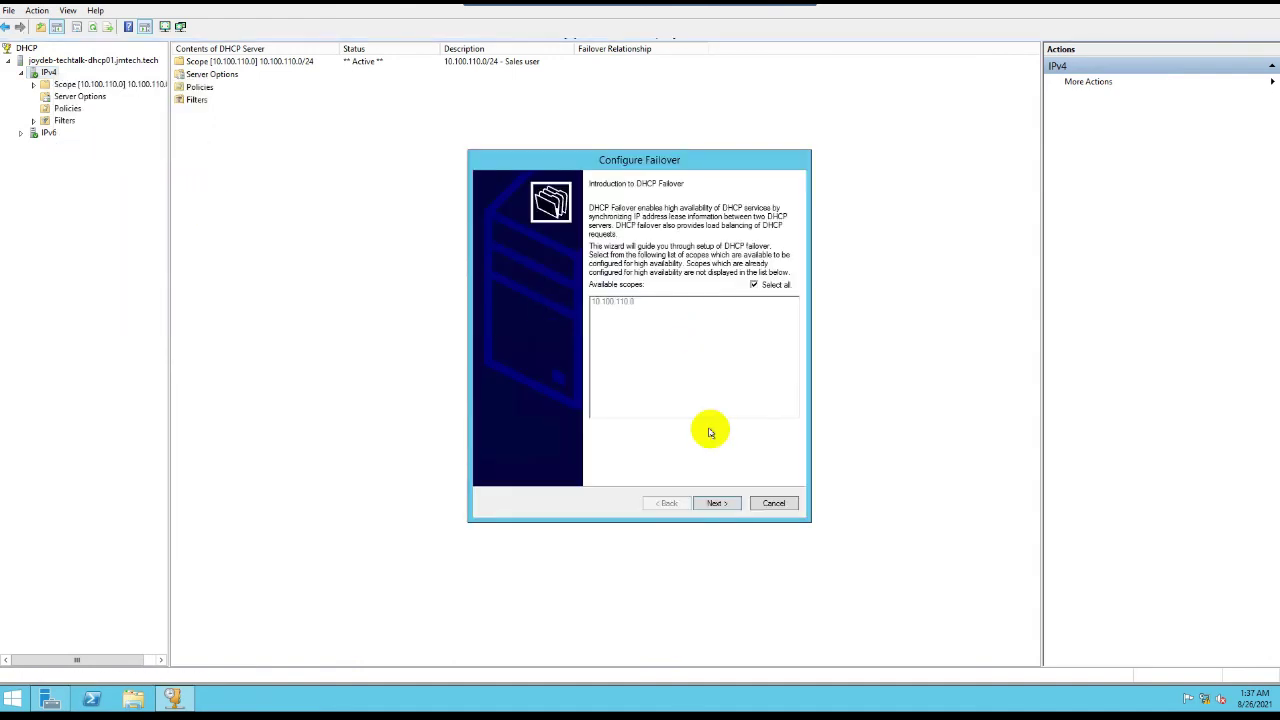
left_click(711, 503)
left_click(688, 282)
left_click(688, 282)
left_click(738, 281)
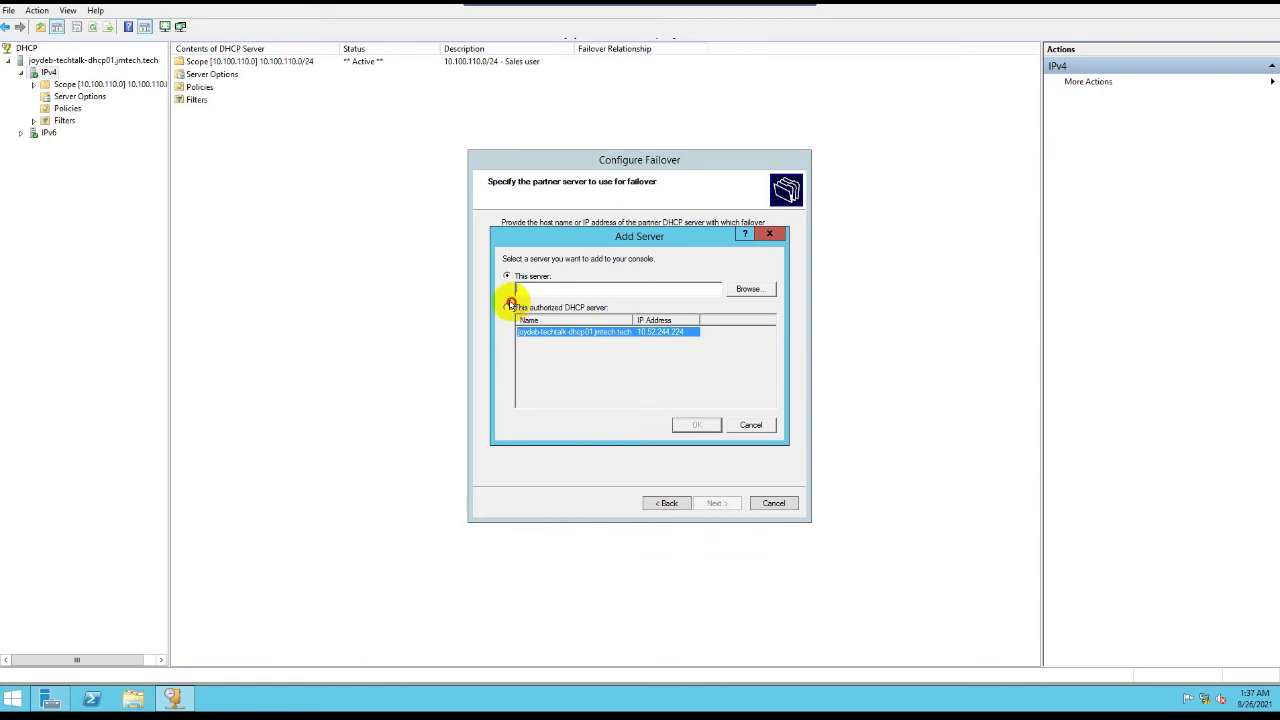
left_click(508, 306)
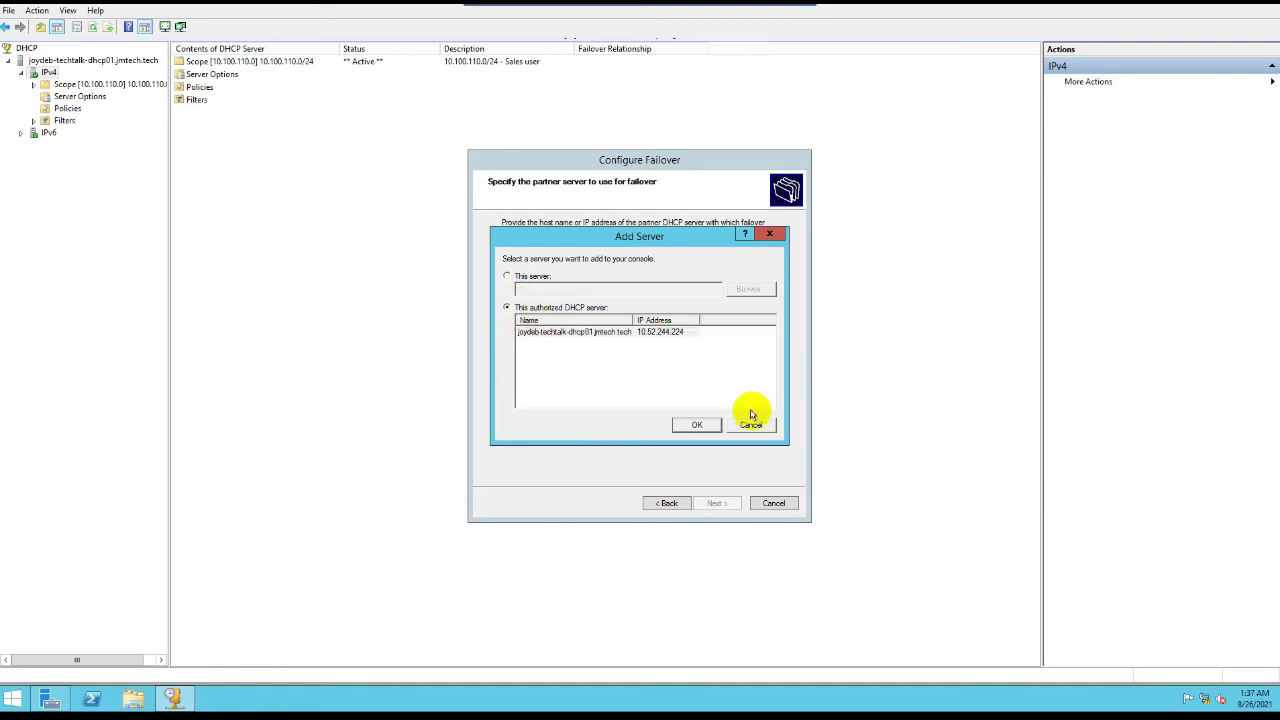
left_click(507, 276)
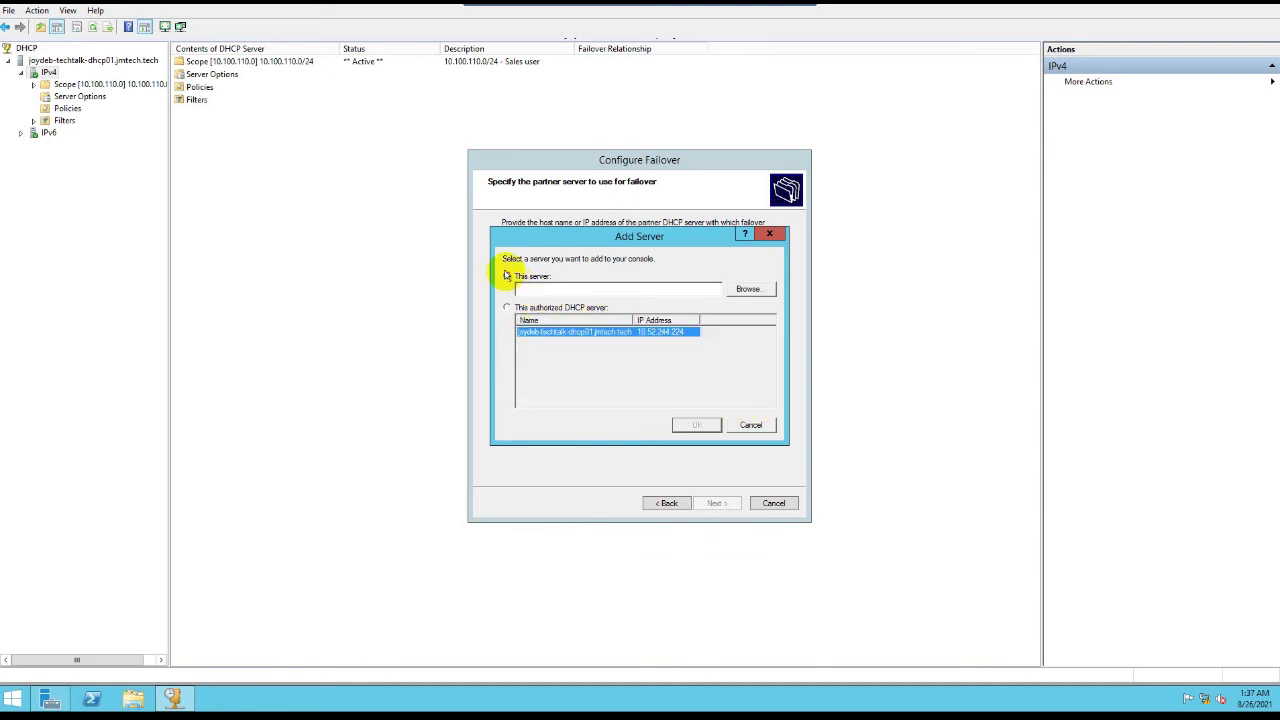
left_click(746, 291)
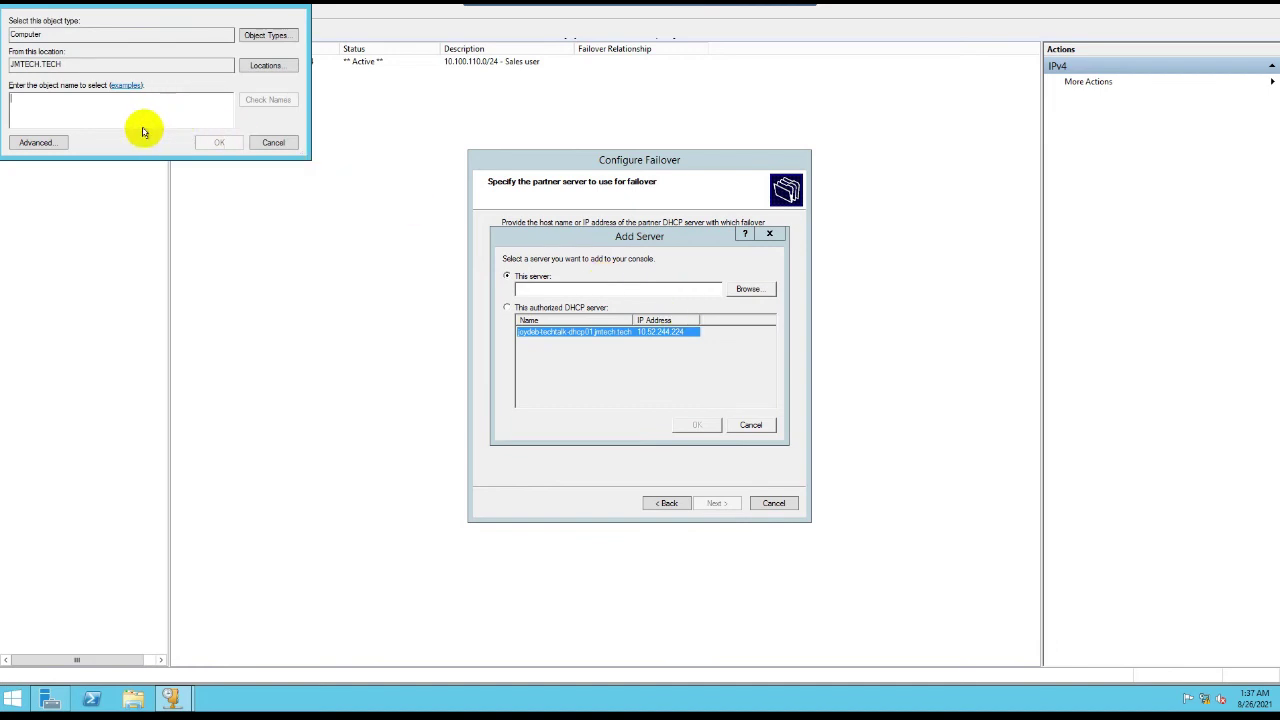
Step: Look up the dhcp02 computer in Select Computer and confirm it as the partner
left_click(114, 119)
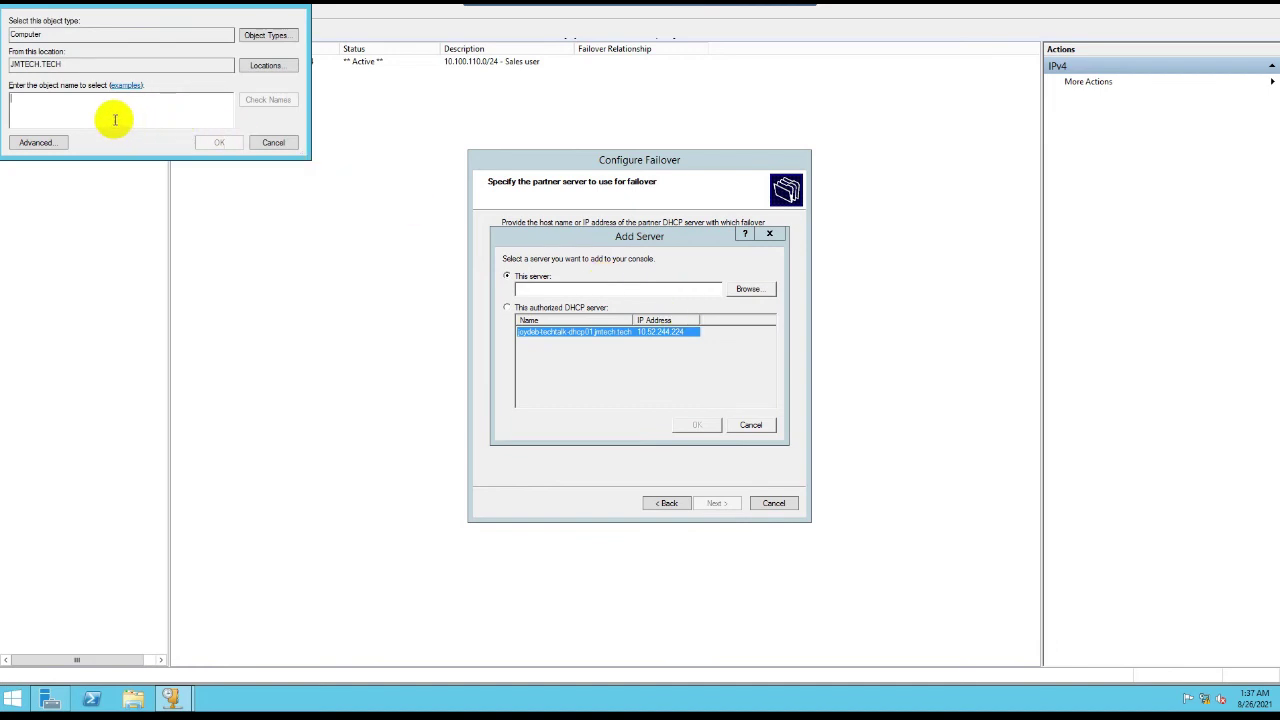
type("joydeb-tech")
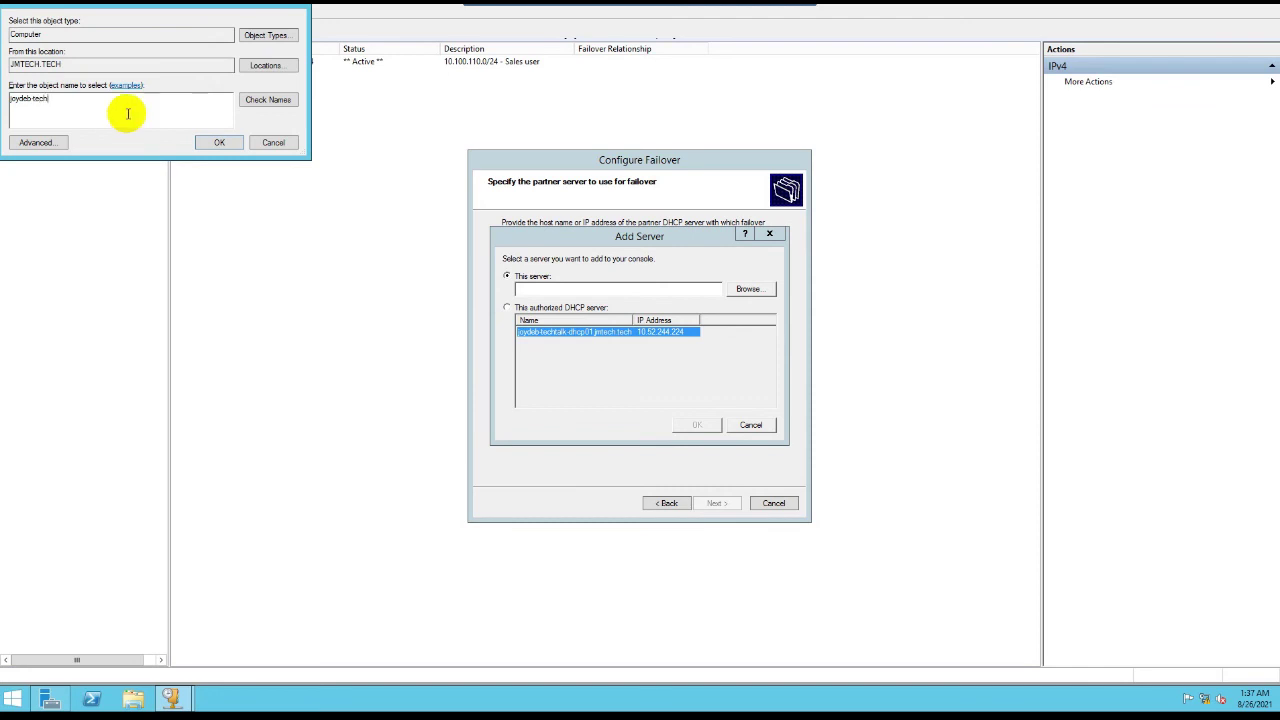
left_click(264, 100)
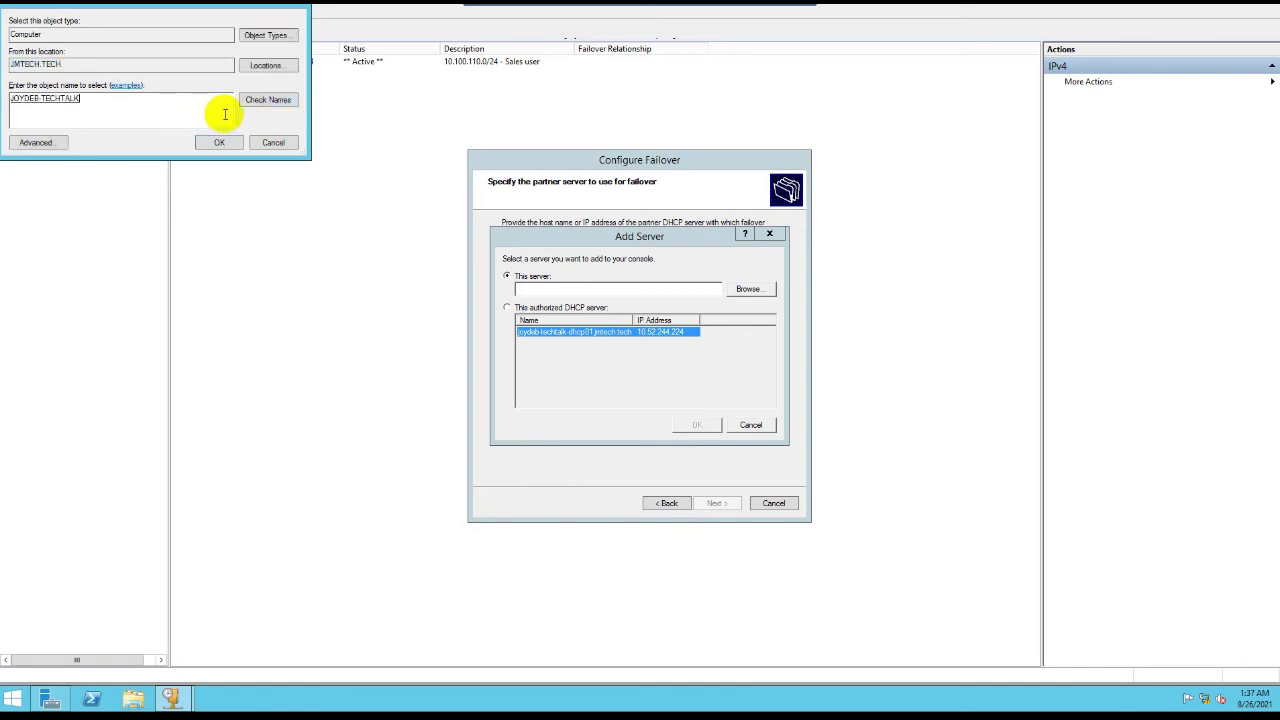
double_click(80, 98)
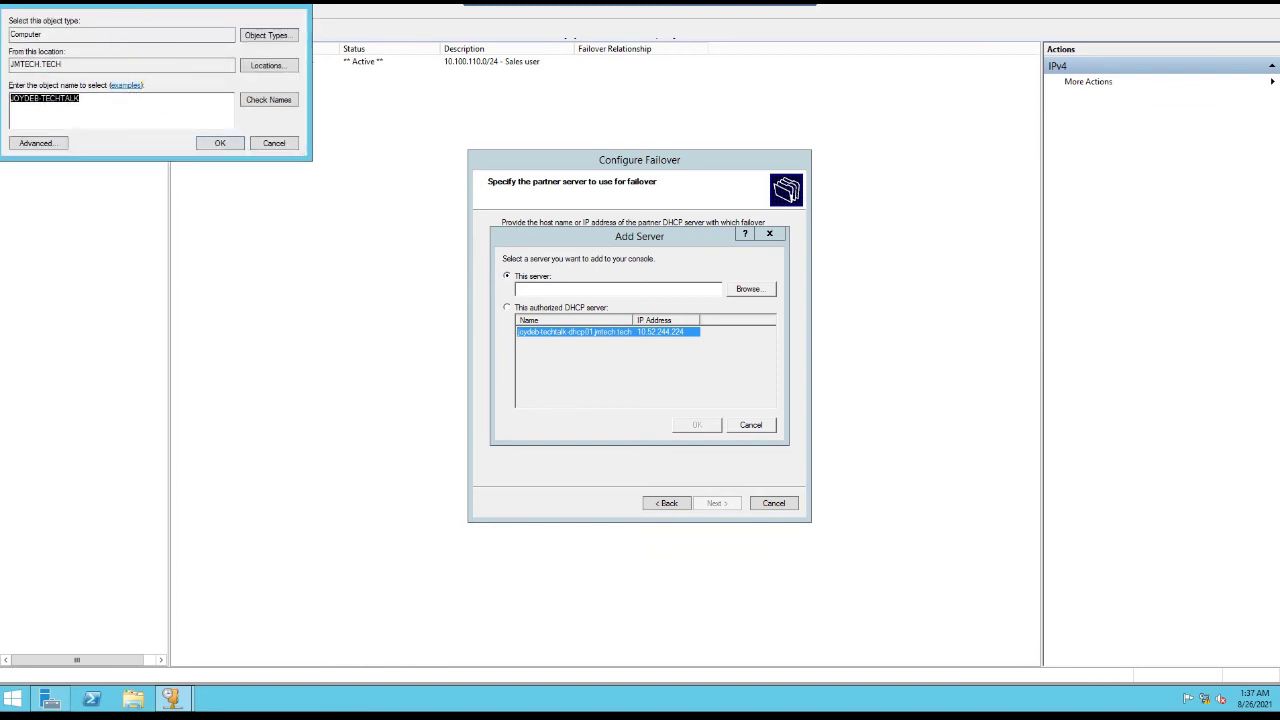
left_click_drag(105, 8, 170, 90)
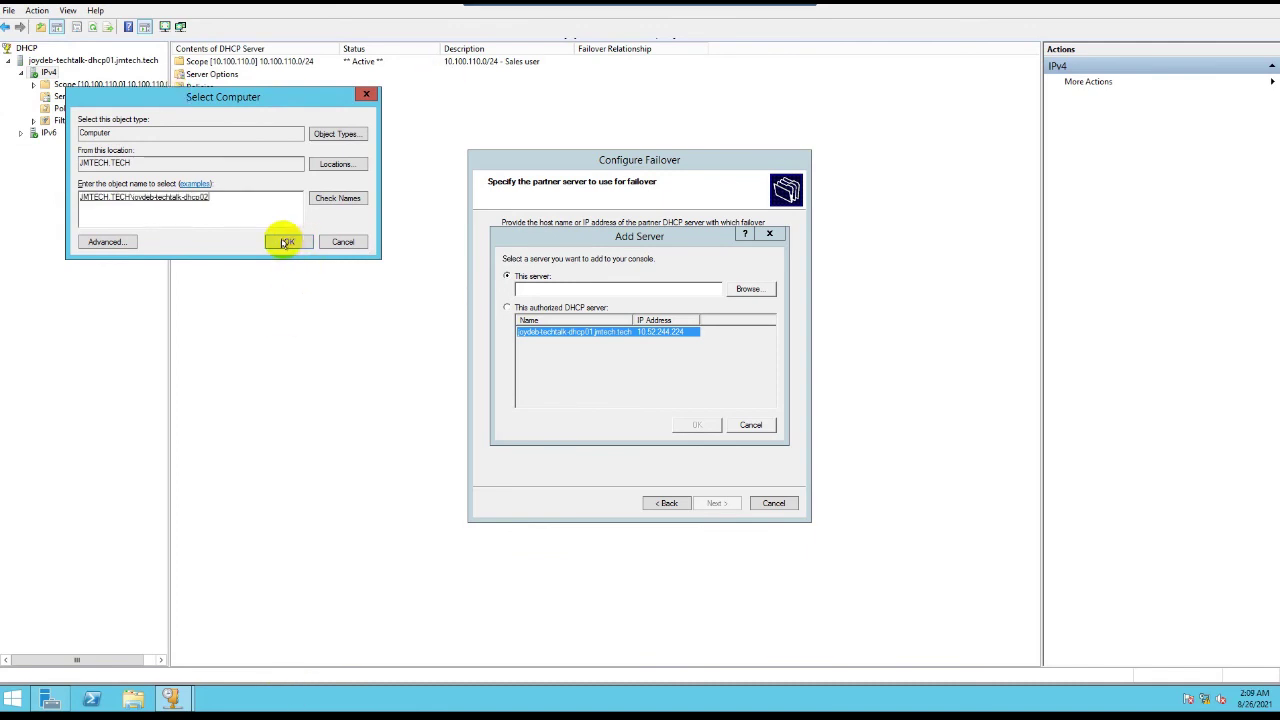
left_click(286, 242)
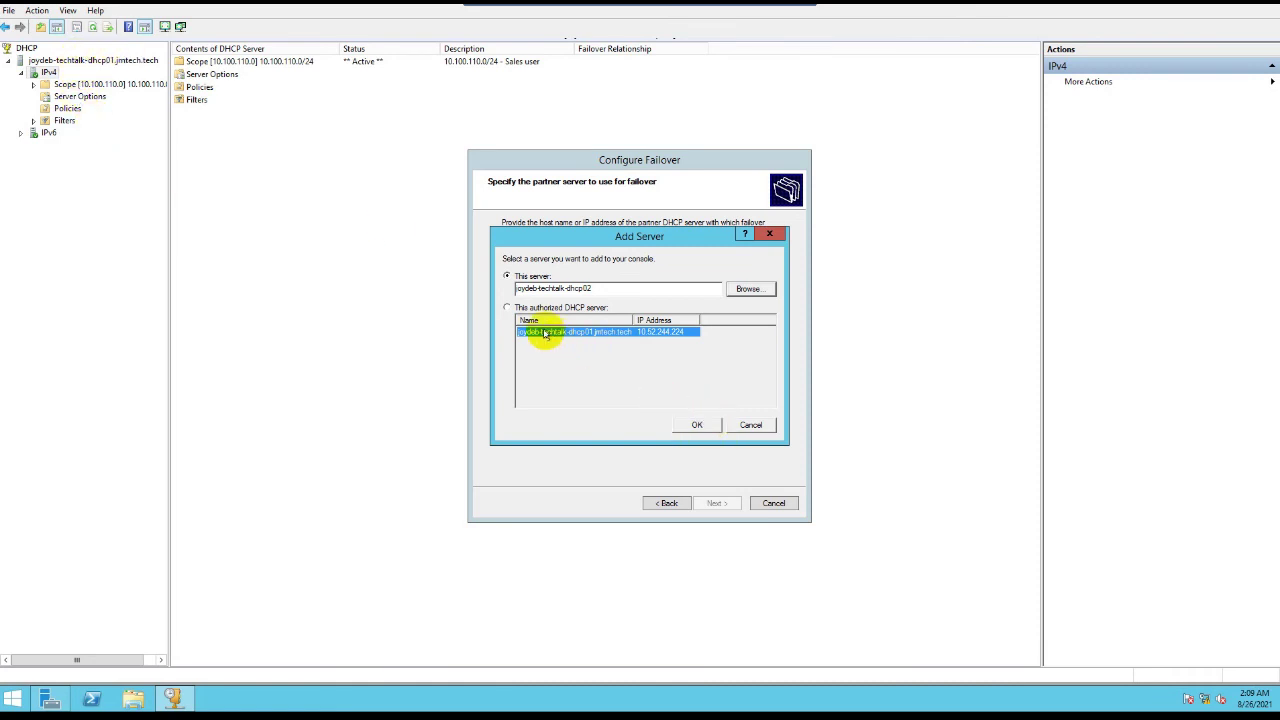
Step: Add partner server 10.52.244.225 and advance to the new failover relationship settings
left_click(699, 425)
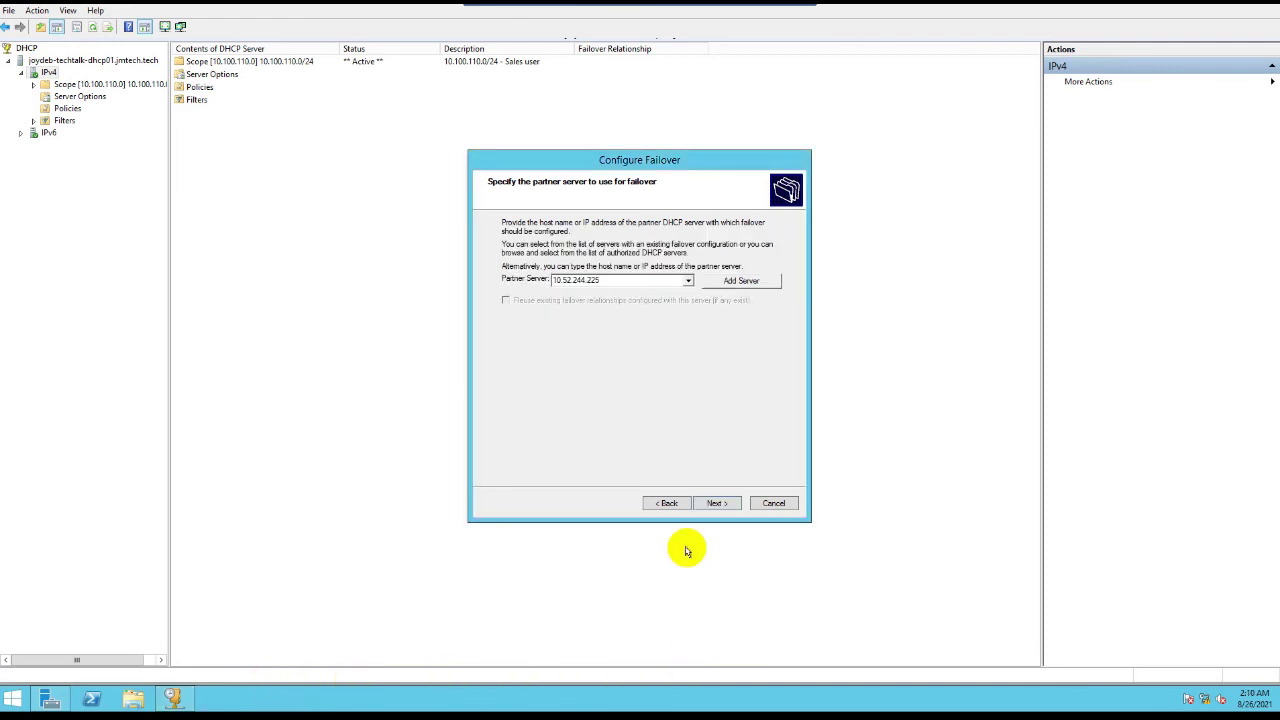
left_click(711, 505)
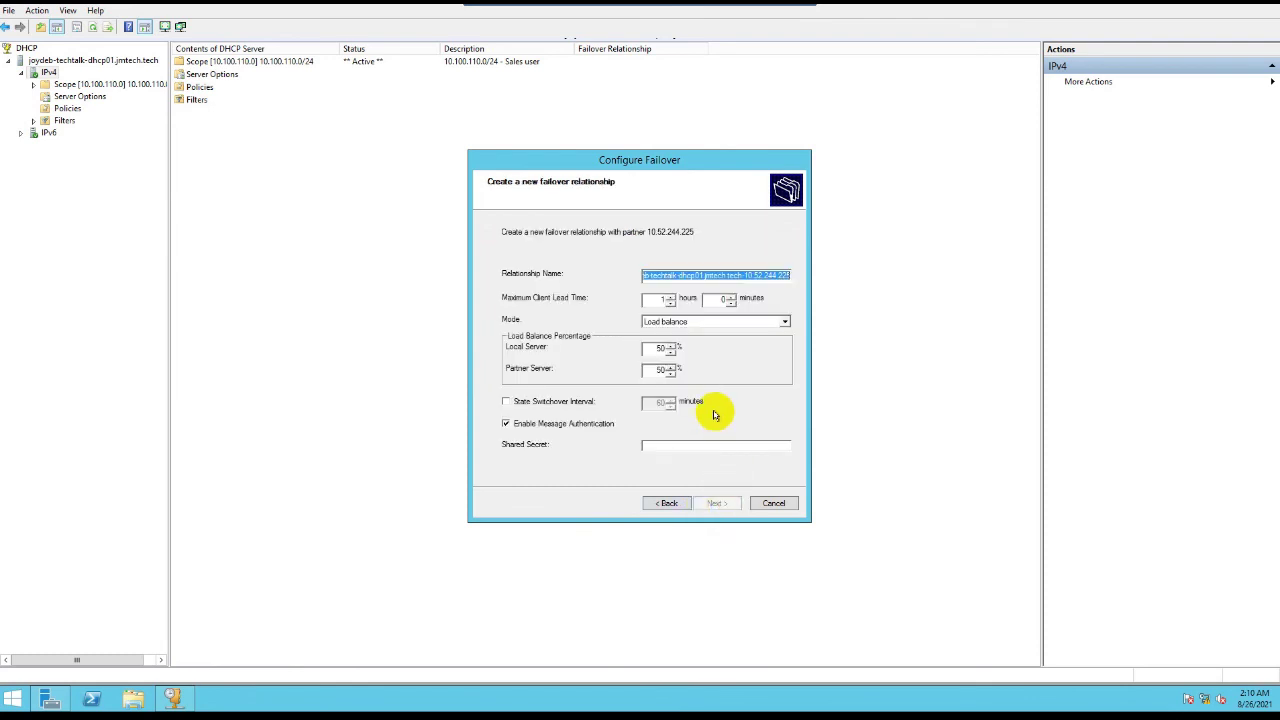
Step: Set failover mode to Hot standby with 10% reserved addresses and enter a shared secret
left_click(785, 323)
left_click(720, 342)
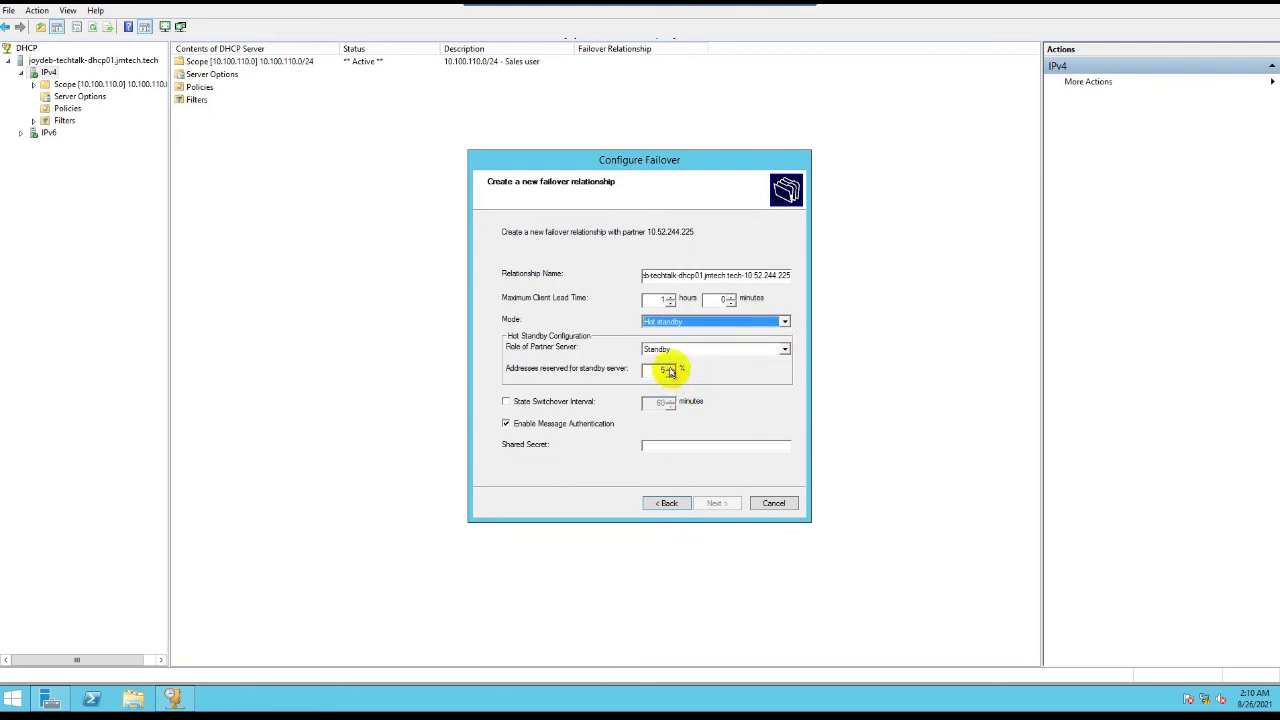
left_click(670, 370)
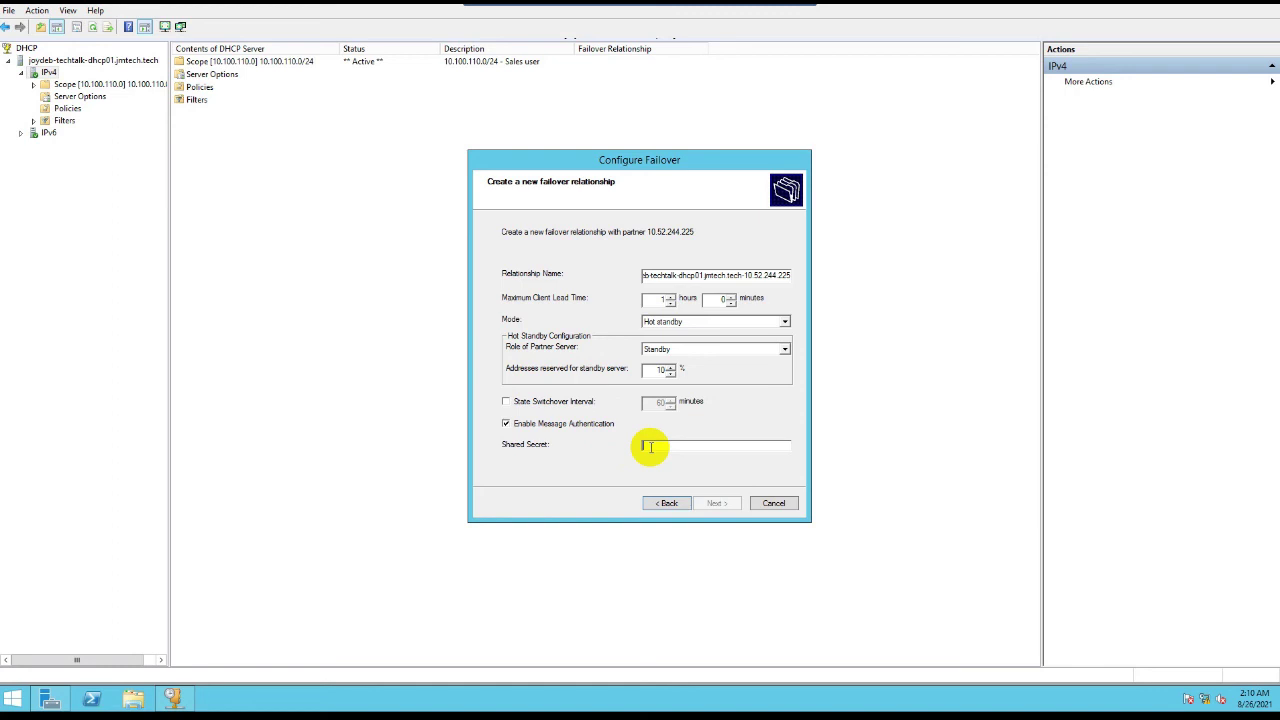
type("P")
key("BackSpace")
type("P")
left_click(718, 503)
Step: Finish the DHCP failover wizard, dismiss its progress log, and return to Server Manager's Local Server page
left_click(718, 503)
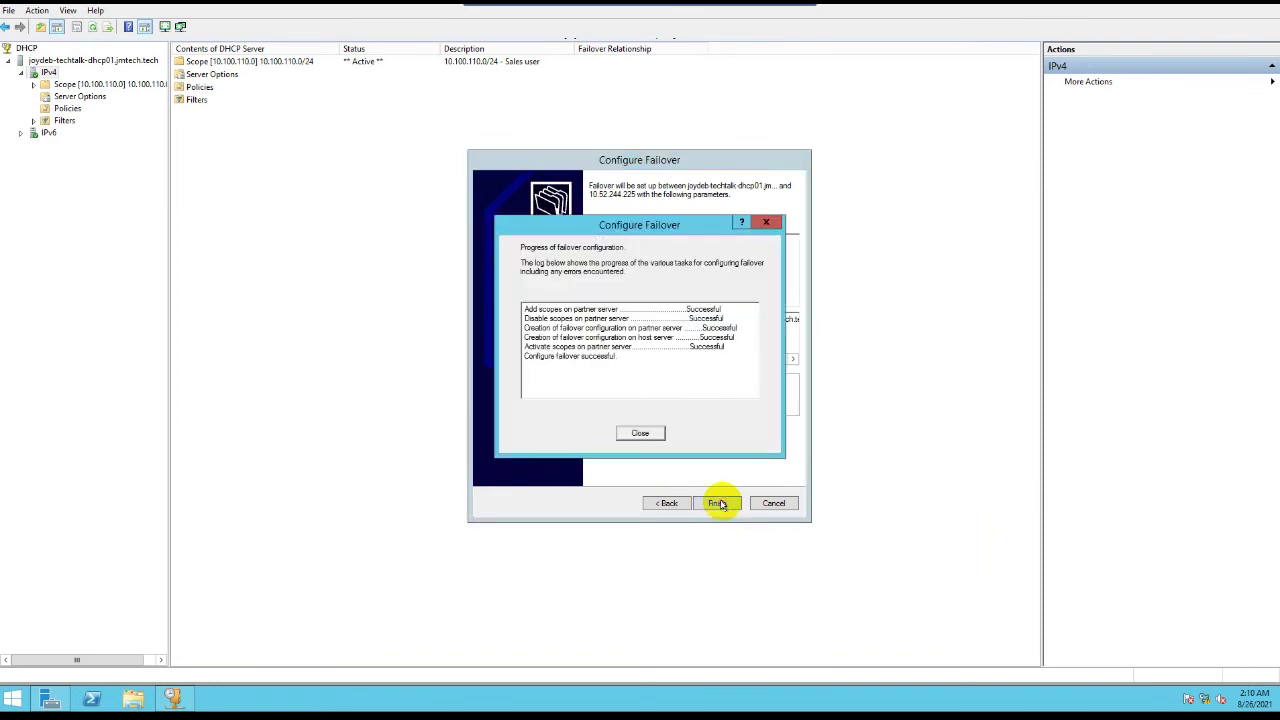
left_click(641, 434)
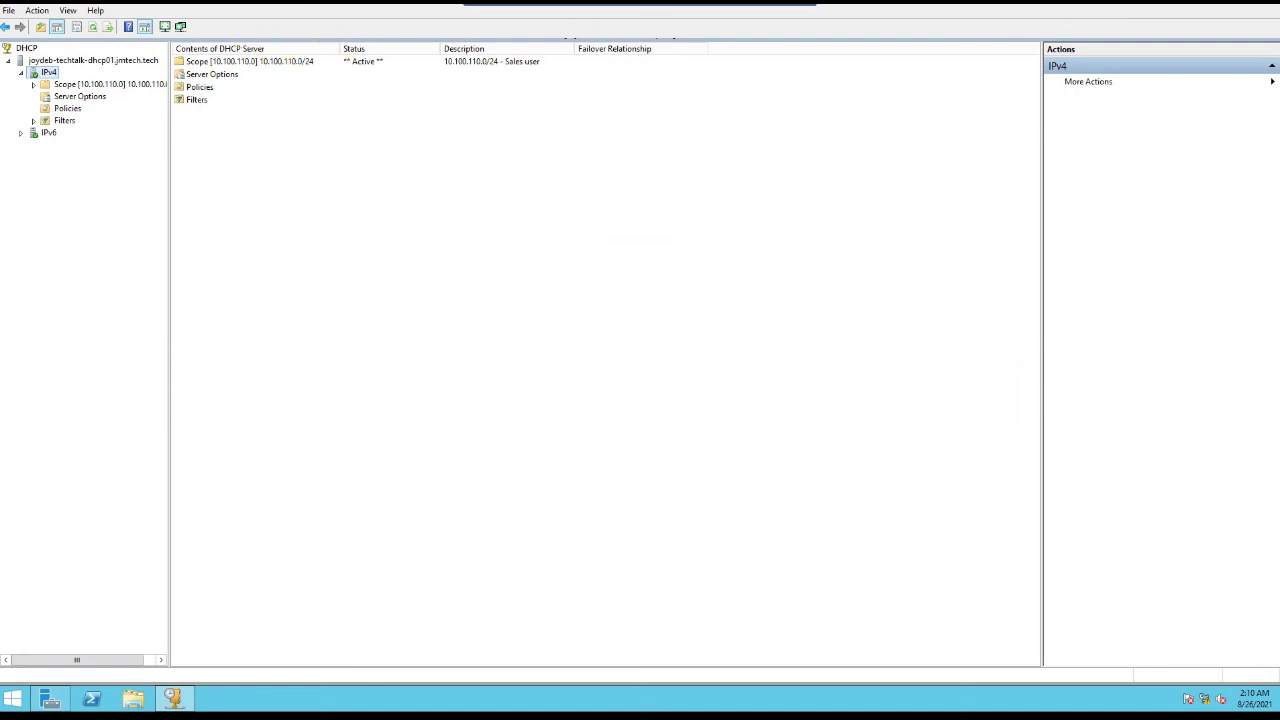
key("alt+Tab")
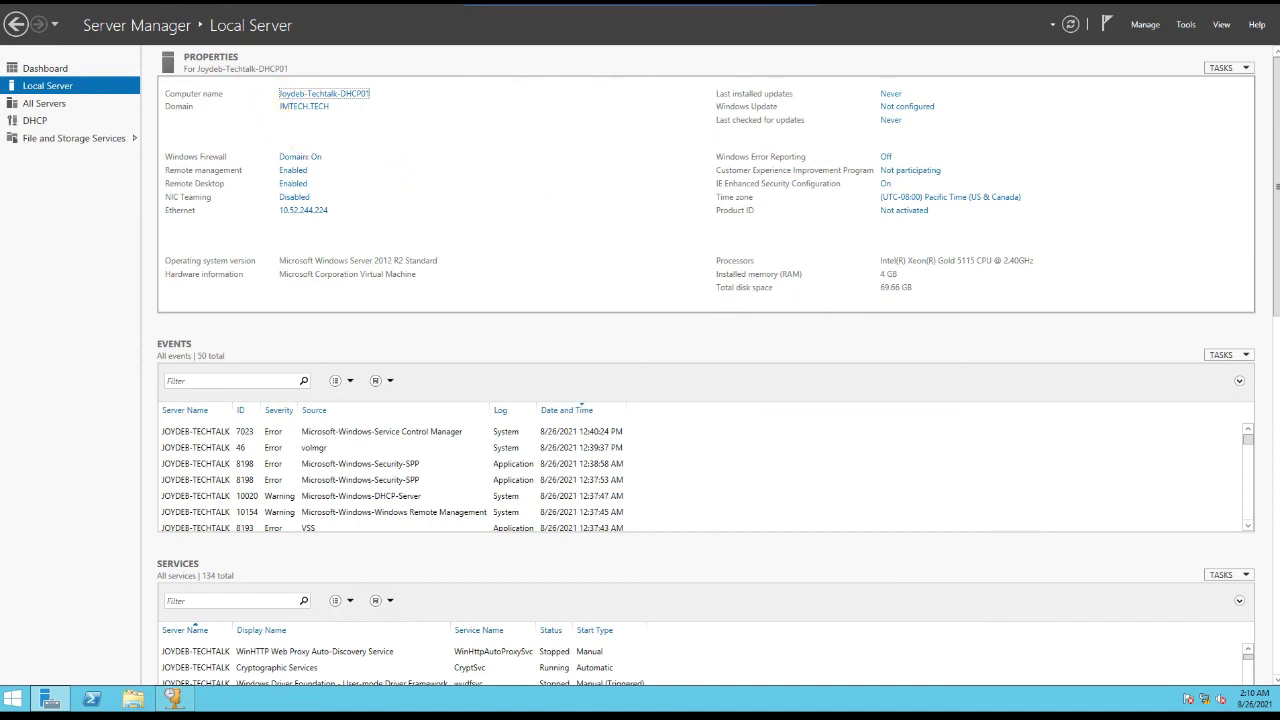
left_click(1068, 24)
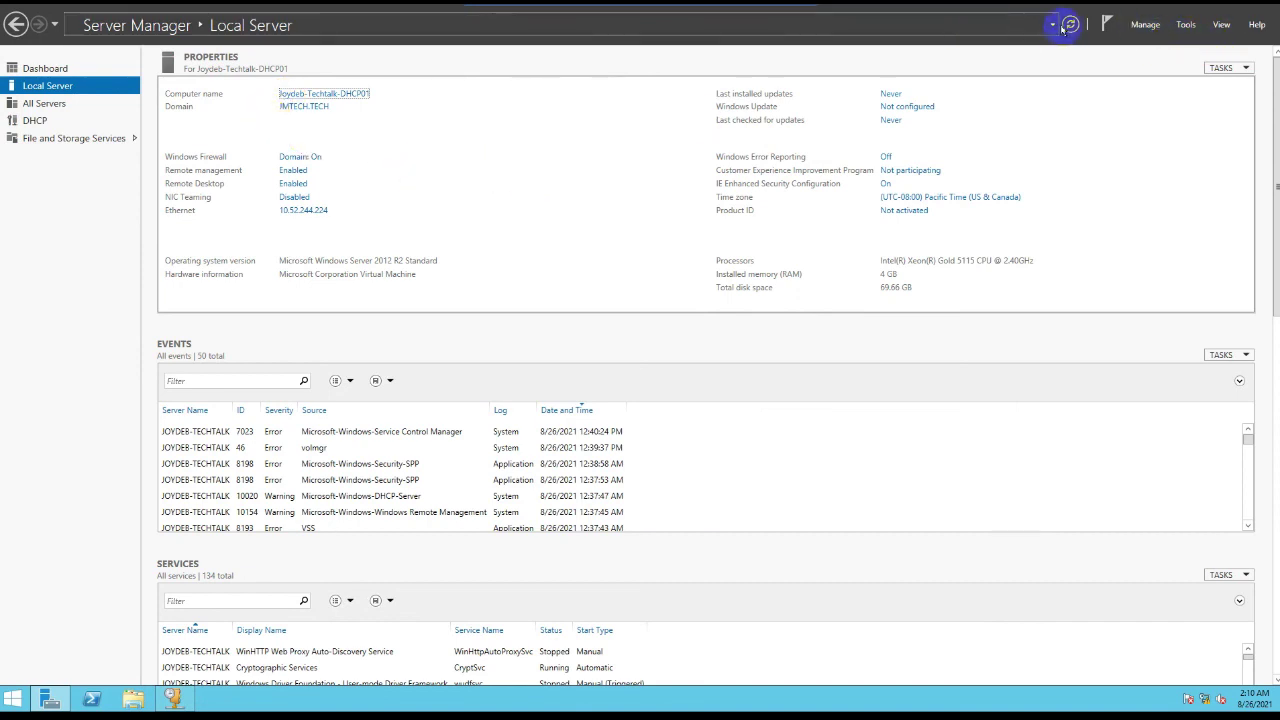